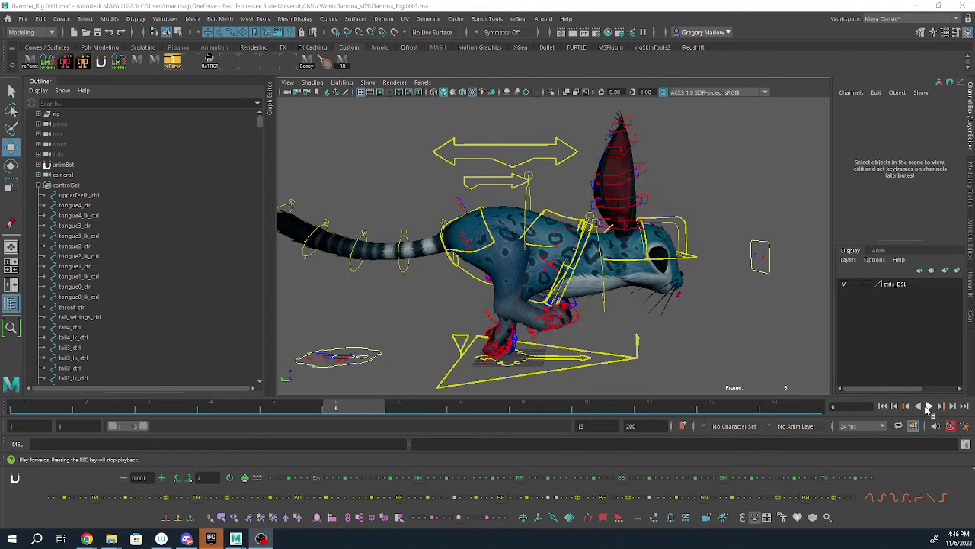
- Select the pelvis control at frame 1 and go to its keyframe at frame 7
{"action": "left_click", "coordinate": [36, 404]}
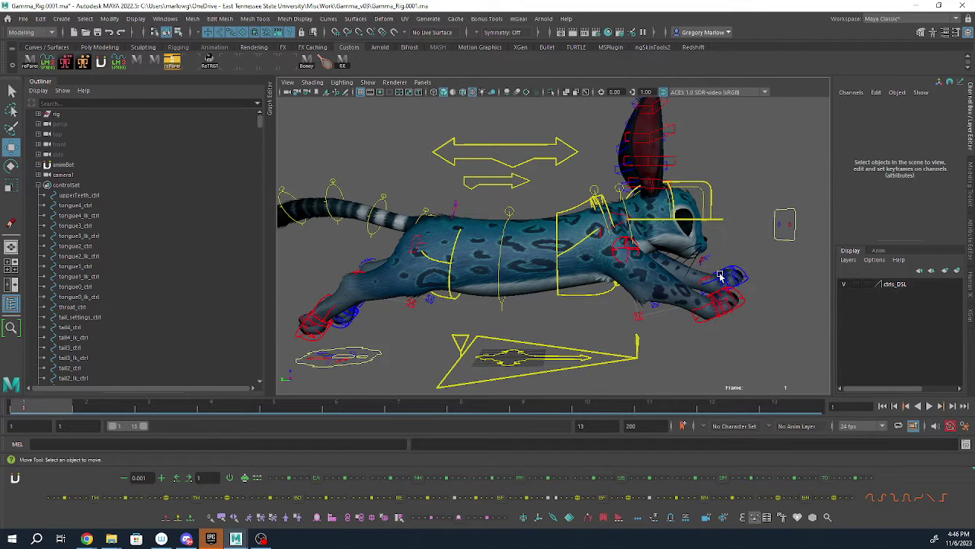
{"action": "left_click_drag", "start_coordinate": [722, 275], "coordinate": [579, 293], "text": "alt"}
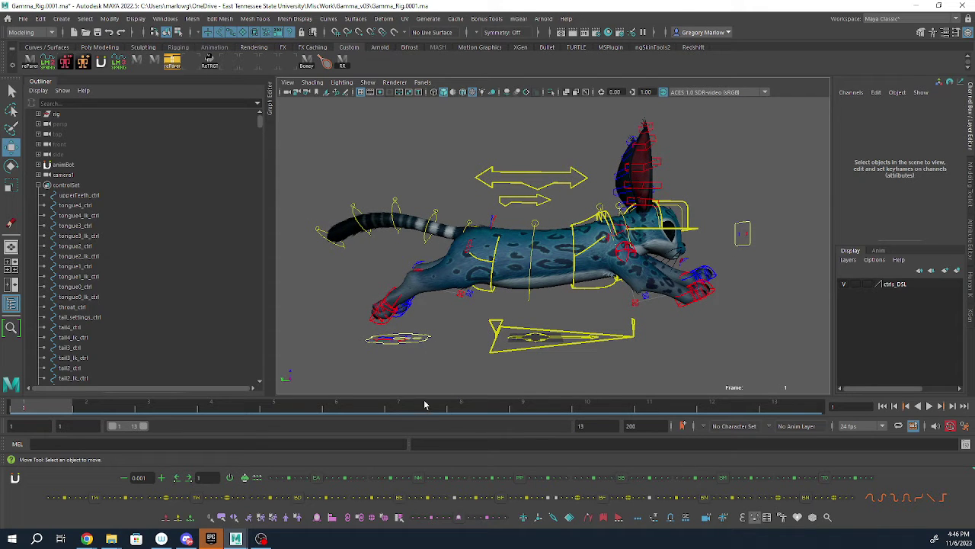
{"action": "left_click", "coordinate": [492, 259]}
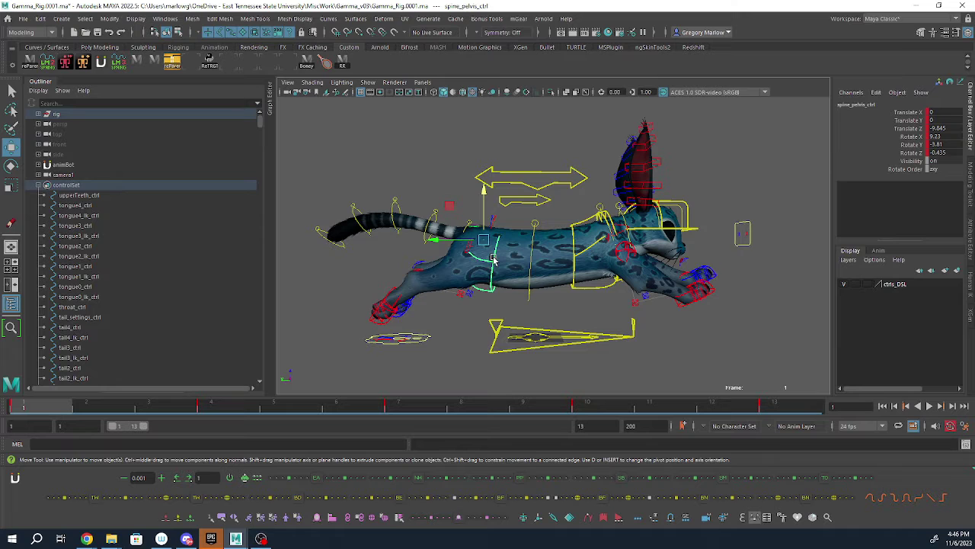
{"action": "left_click", "coordinate": [406, 409]}
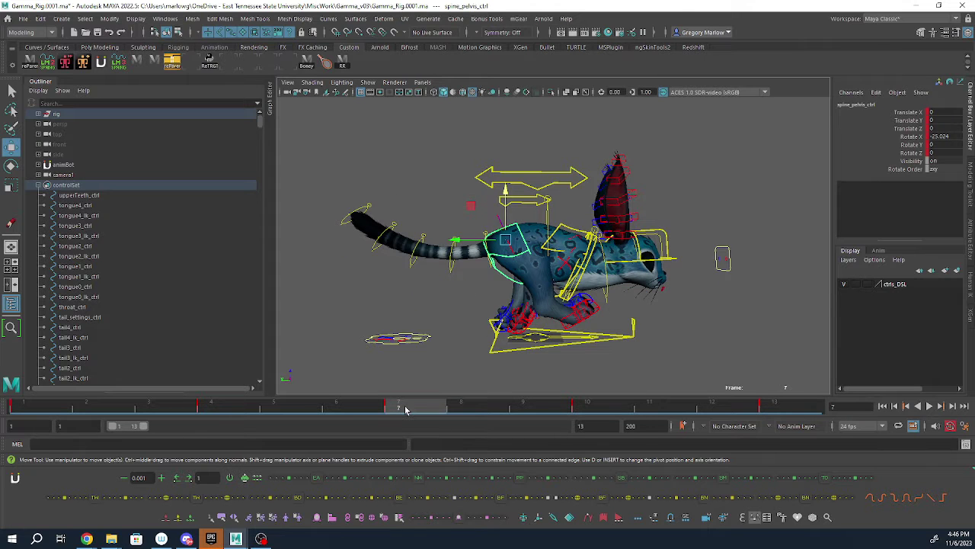
- Hide the ctrls_DSL layer and compare the character's extended pose at frame 1 with the gathered pose at frame 7
{"action": "left_click", "coordinate": [845, 284]}
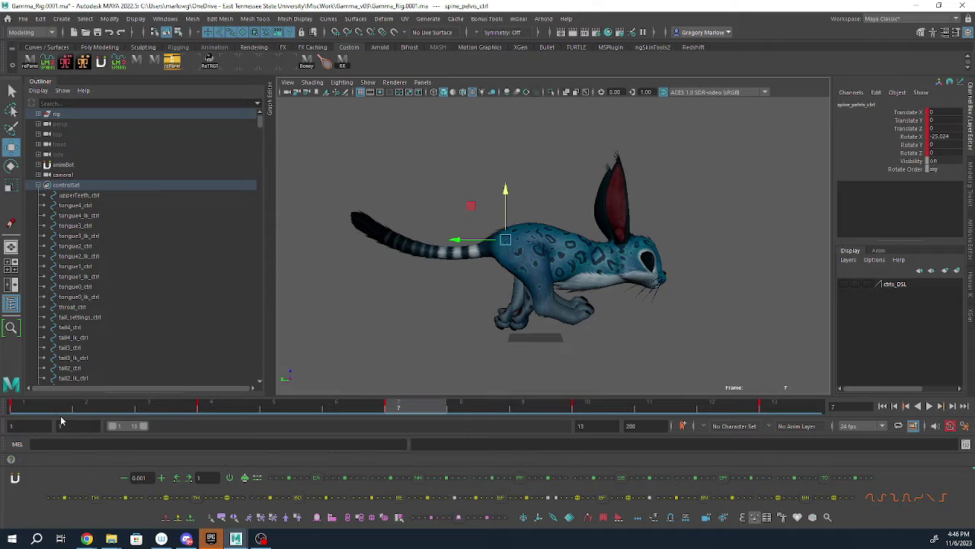
{"action": "left_click", "coordinate": [34, 406]}
{"action": "left_click", "coordinate": [420, 408]}
{"action": "left_click", "coordinate": [26, 411]}
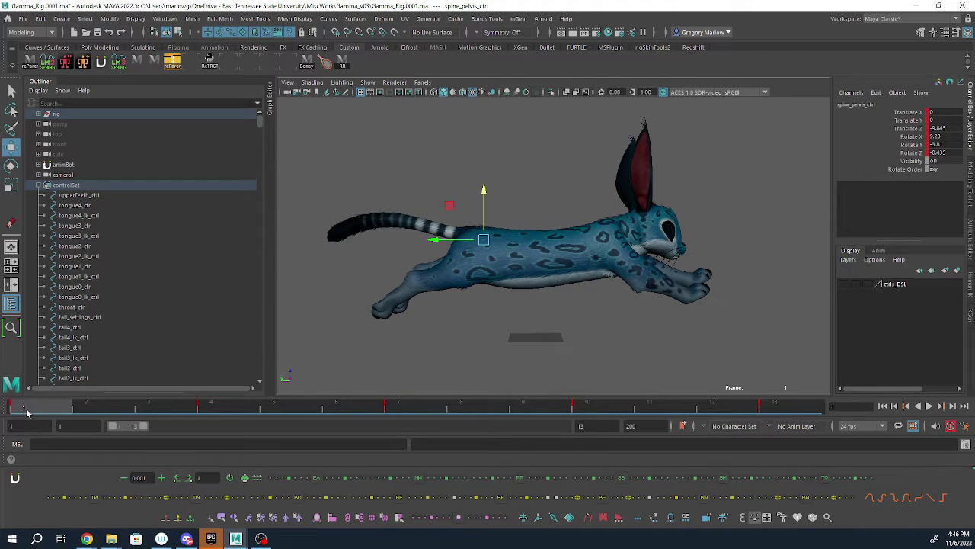
{"action": "left_click", "coordinate": [414, 410]}
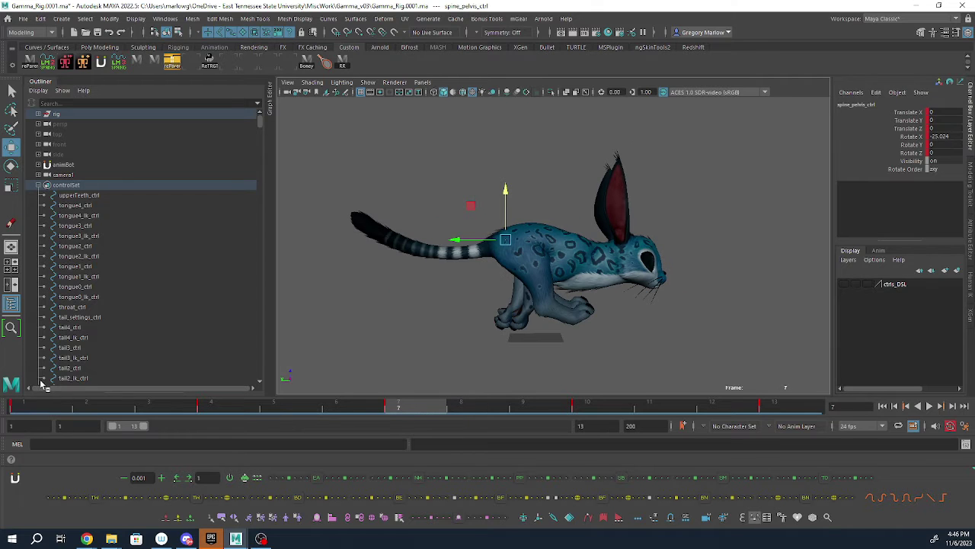
{"action": "left_click", "coordinate": [16, 411]}
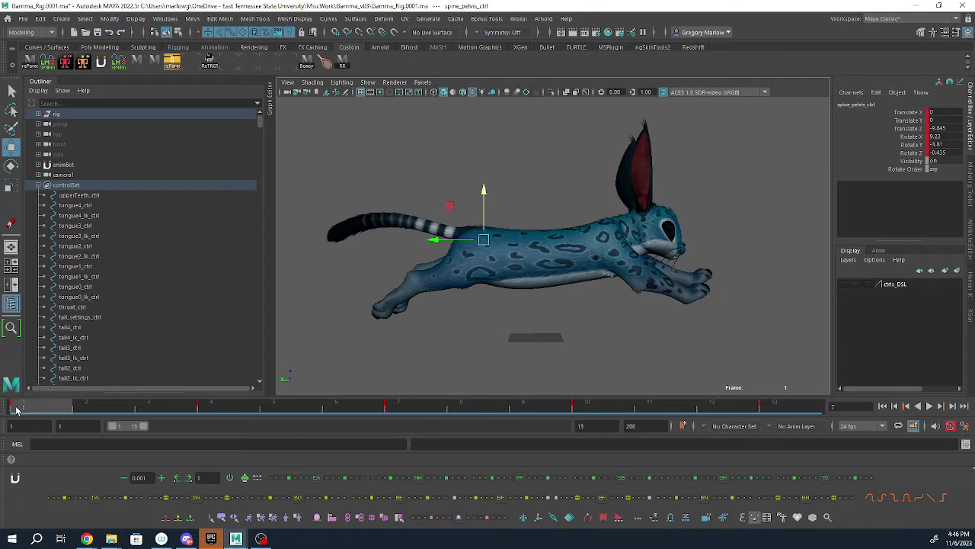
{"action": "left_click", "coordinate": [410, 411]}
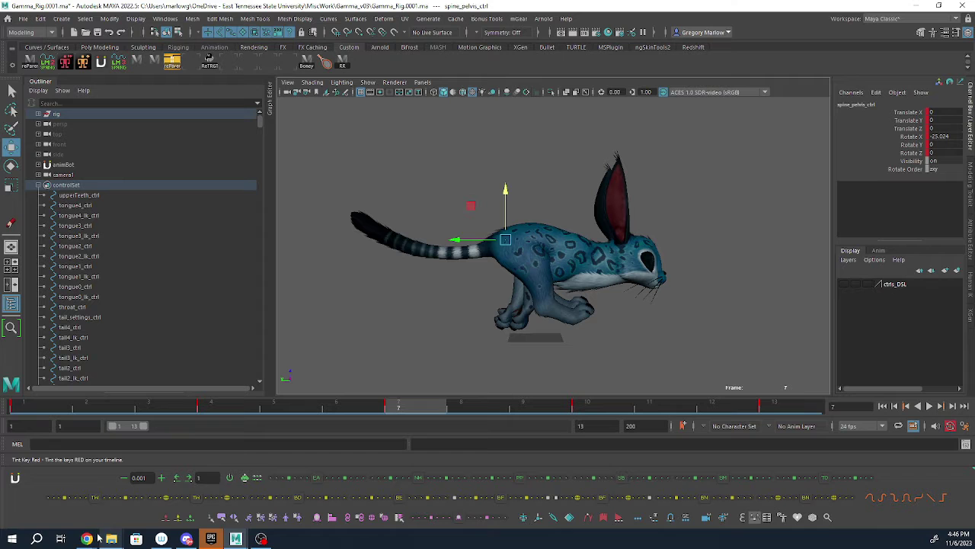
- Switch to Chrome and play the "Cheetah Running In Slow Motion" video, pausing on the gathered pose at 0:20
{"action": "mouse_move", "coordinate": [112, 538]}
{"action": "left_click", "coordinate": [556, 497]}
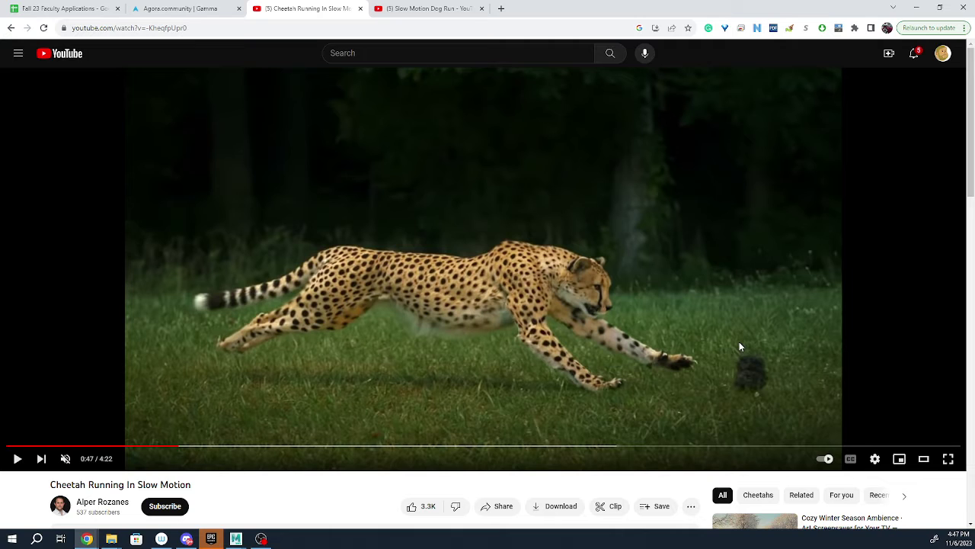
{"action": "left_click", "coordinate": [16, 460]}
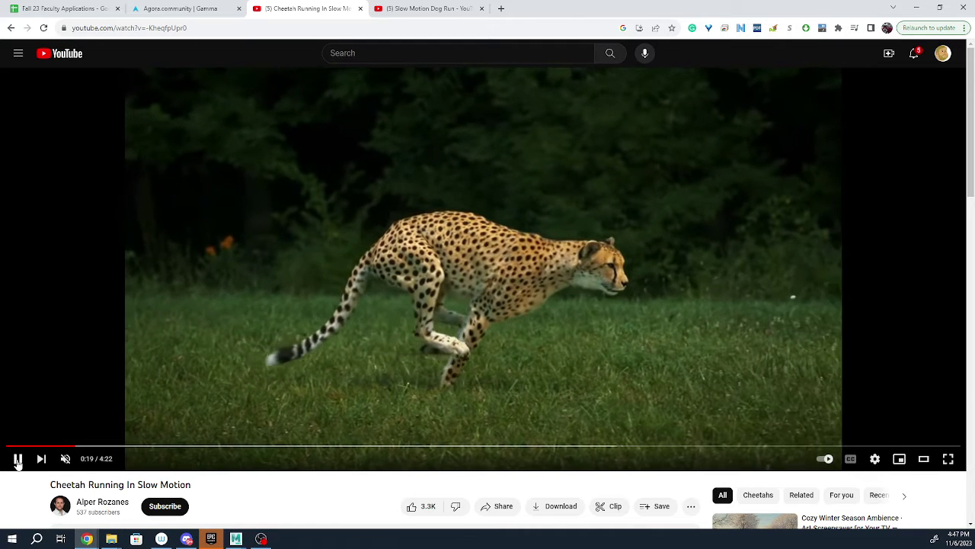
{"action": "left_click", "coordinate": [17, 459]}
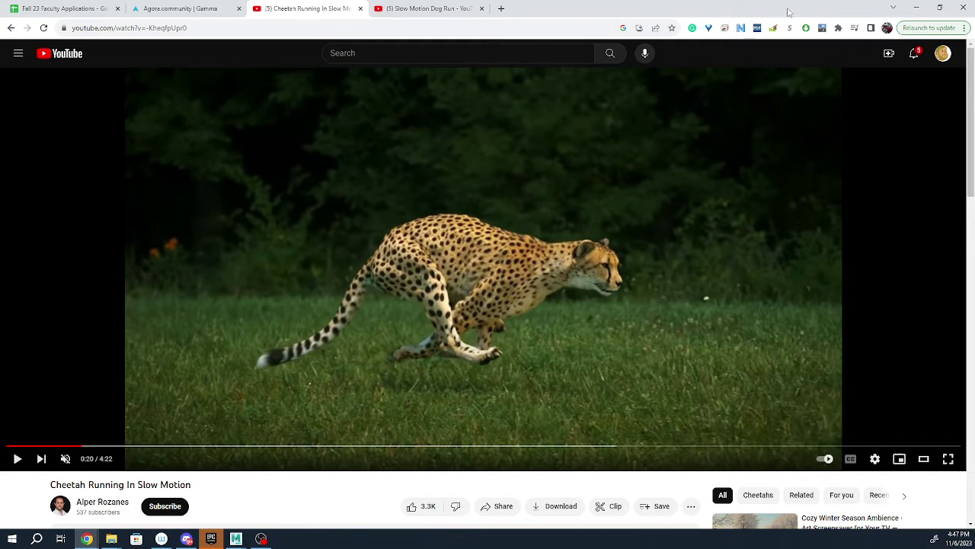
- Return to Maya and check the run poses at frames 1 and 7 against the cheetah reference
{"action": "left_click", "coordinate": [918, 7]}
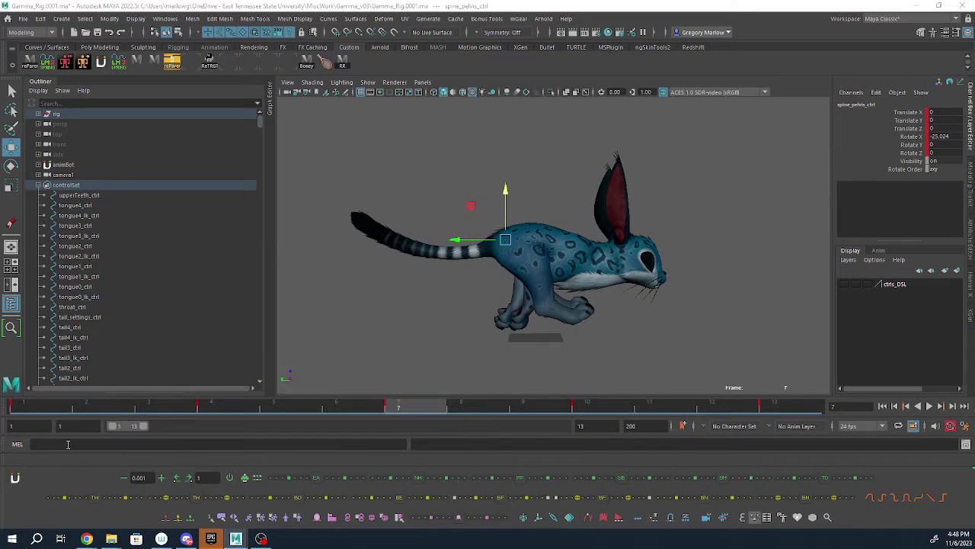
{"action": "left_click", "coordinate": [26, 408]}
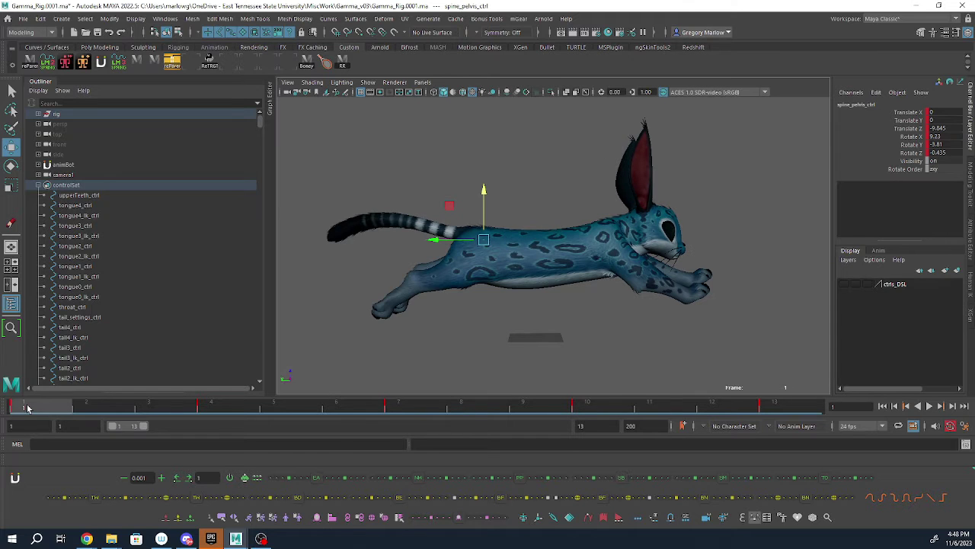
{"action": "left_click", "coordinate": [420, 409]}
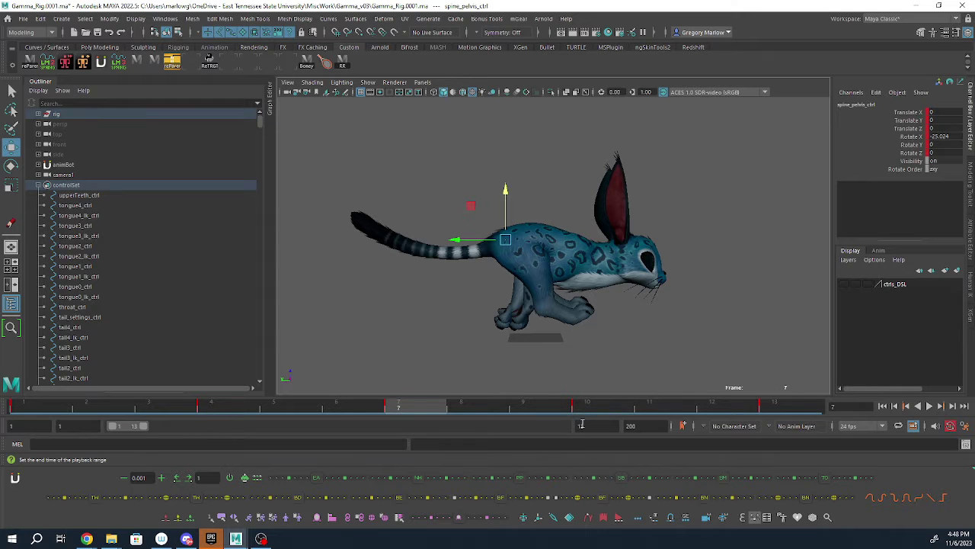
- Show the ctrls_DSL layer and go to frame 1 with a closer view of the body
{"action": "left_click", "coordinate": [844, 283]}
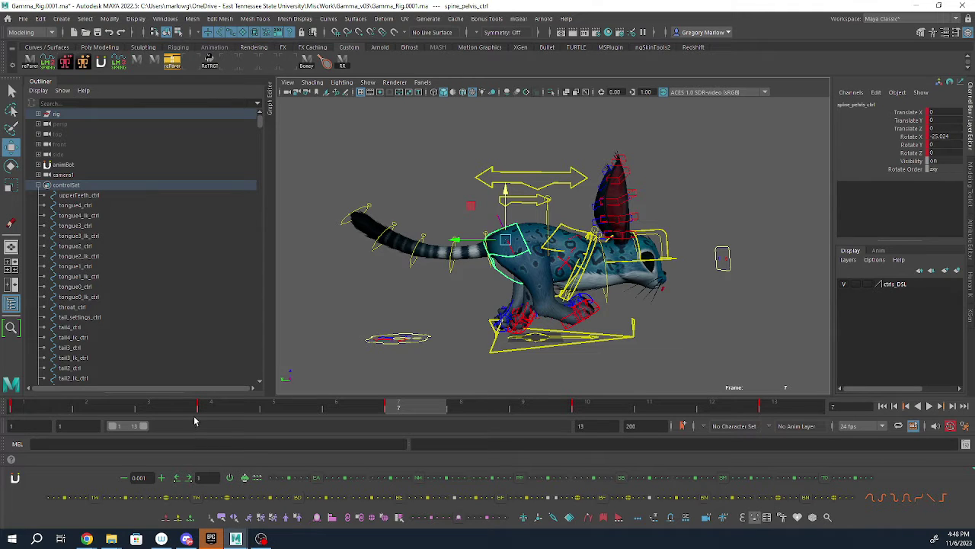
{"action": "key", "text": "alt+shift+v"}
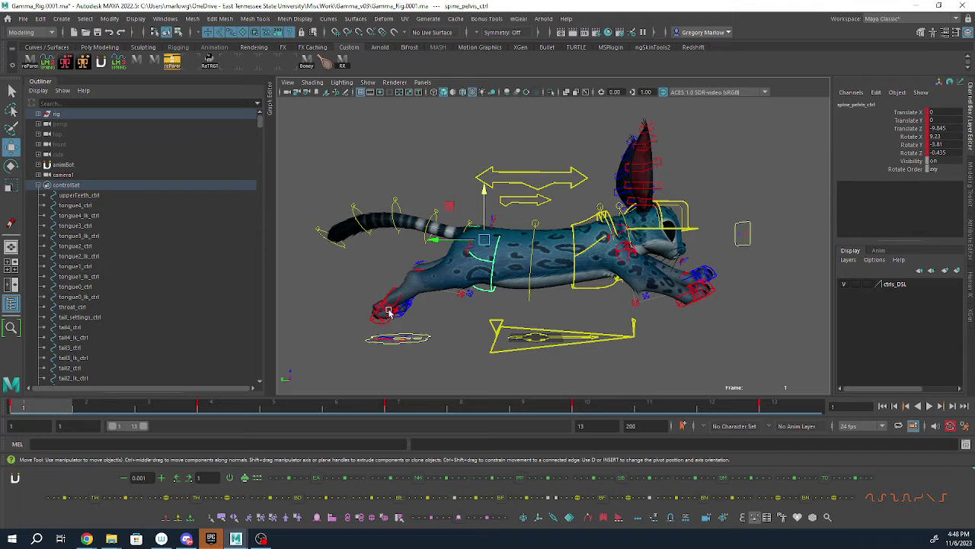
{"action": "right_click_drag", "start_coordinate": [390, 313], "coordinate": [469, 293], "text": "alt"}
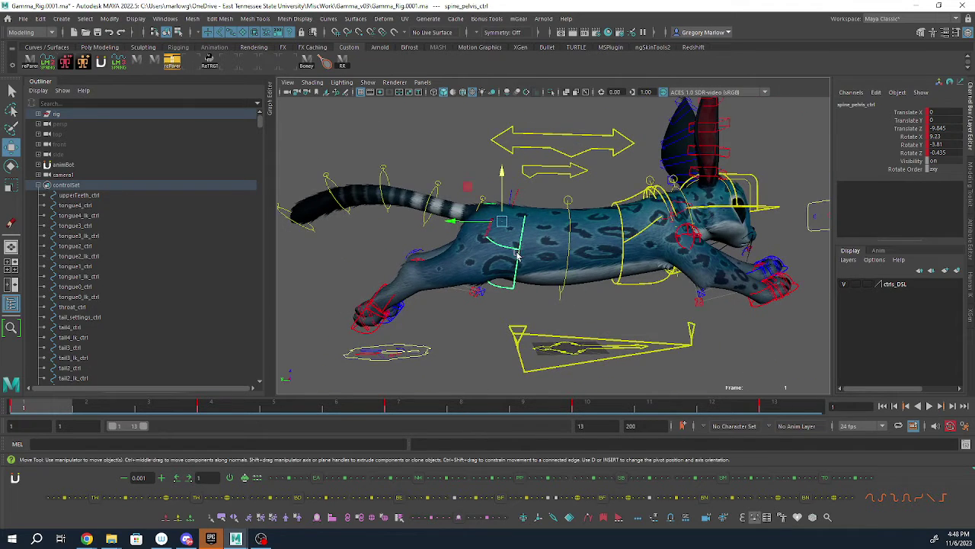
- Try moving the pelvis control backward, undo the move, and turn off cached playback
{"action": "left_click_drag", "start_coordinate": [474, 221], "coordinate": [440, 227]}
{"action": "key", "text": "ctrl+z"}
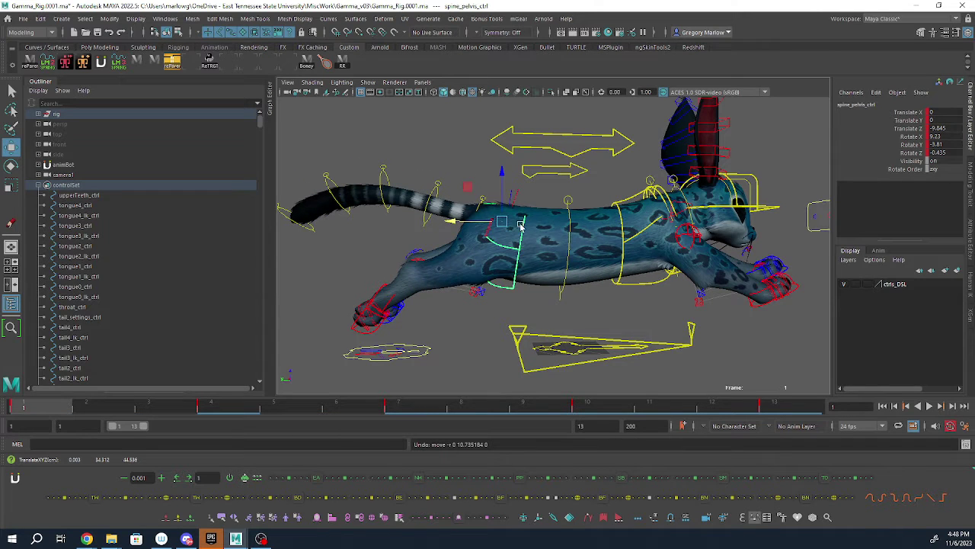
{"action": "left_click", "coordinate": [914, 427]}
{"action": "left_click", "coordinate": [914, 426]}
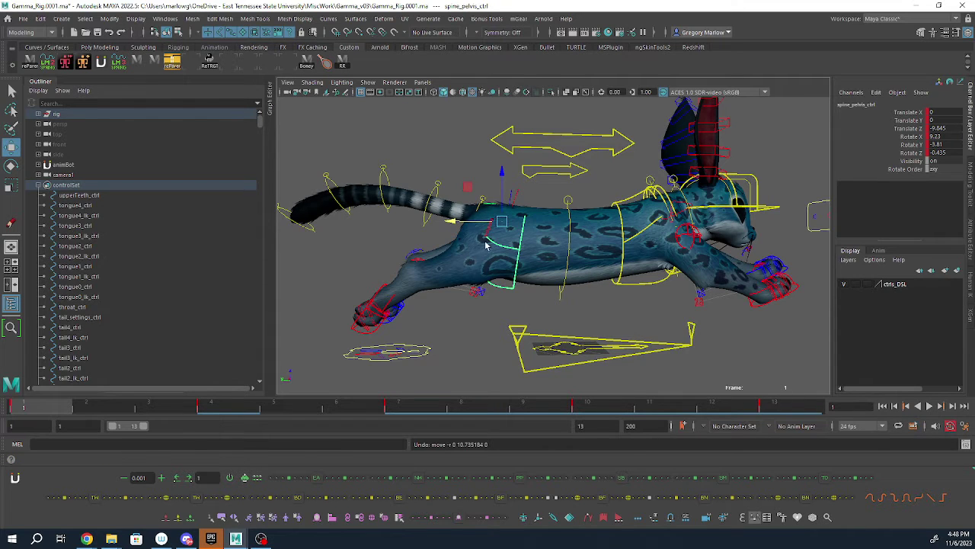
- Try freely shifting the pelvis and chest controls at frame 1, undoing each move
{"action": "mouse_move", "coordinate": [500, 227]}
{"action": "left_mouse_down"}
{"action": "mouse_move", "coordinate": [497, 216]}
{"action": "mouse_move", "coordinate": [503, 229]}
{"action": "left_mouse_up"}
{"action": "key", "text": "ctrl+z"}
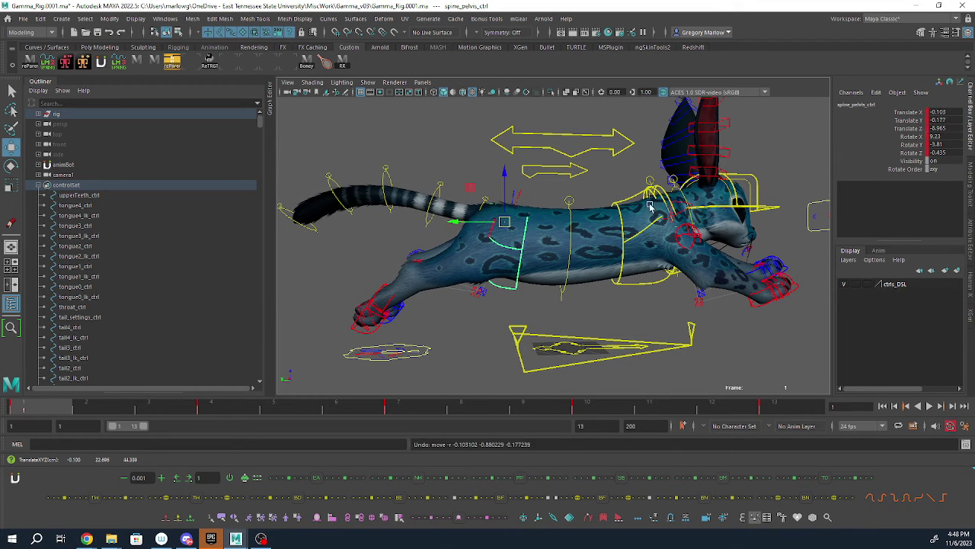
{"action": "left_click", "coordinate": [625, 218]}
{"action": "left_click_drag", "start_coordinate": [625, 217], "coordinate": [630, 207]}
{"action": "key", "text": "ctrl+z"}
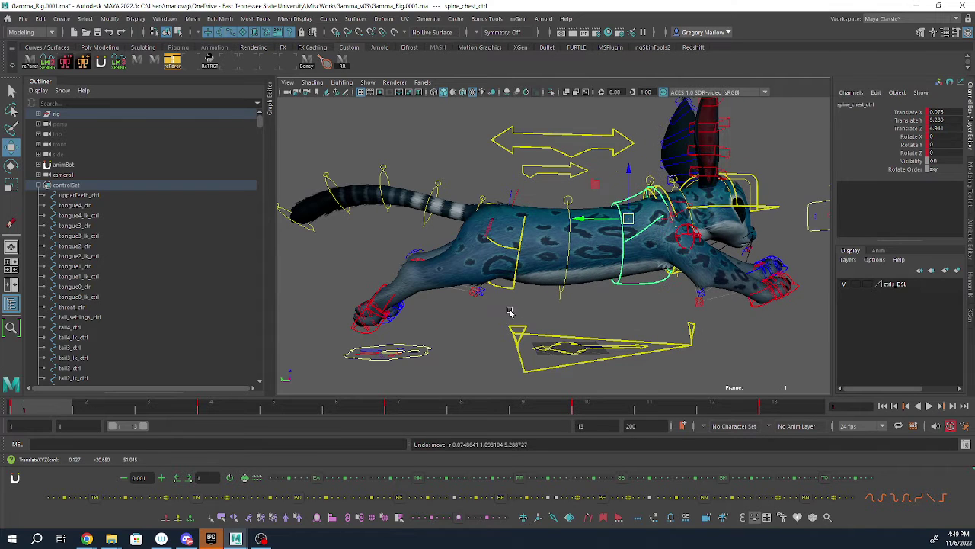
- Try pulling the pelvis control back to a Translate Z of about -15.1, and undo the move
{"action": "left_click", "coordinate": [379, 304]}
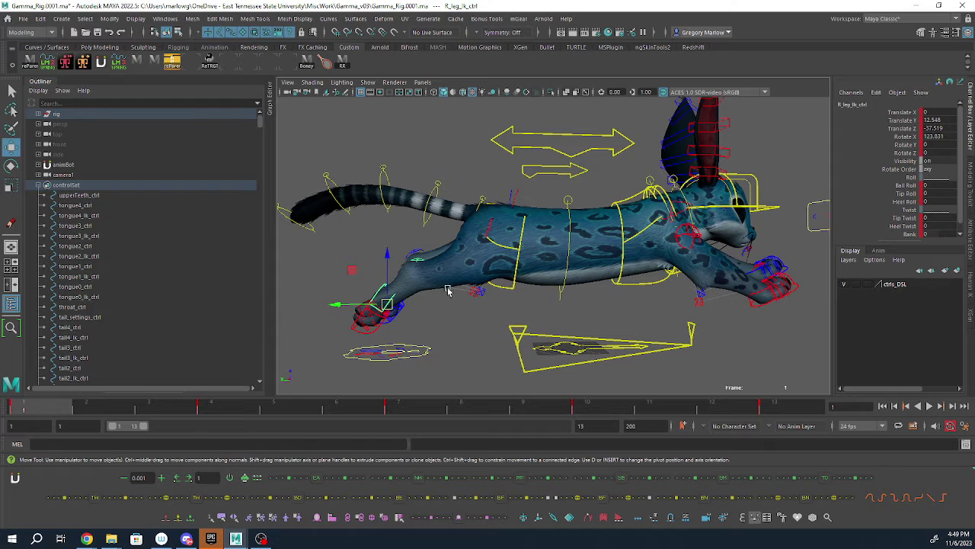
{"action": "left_click", "coordinate": [516, 249]}
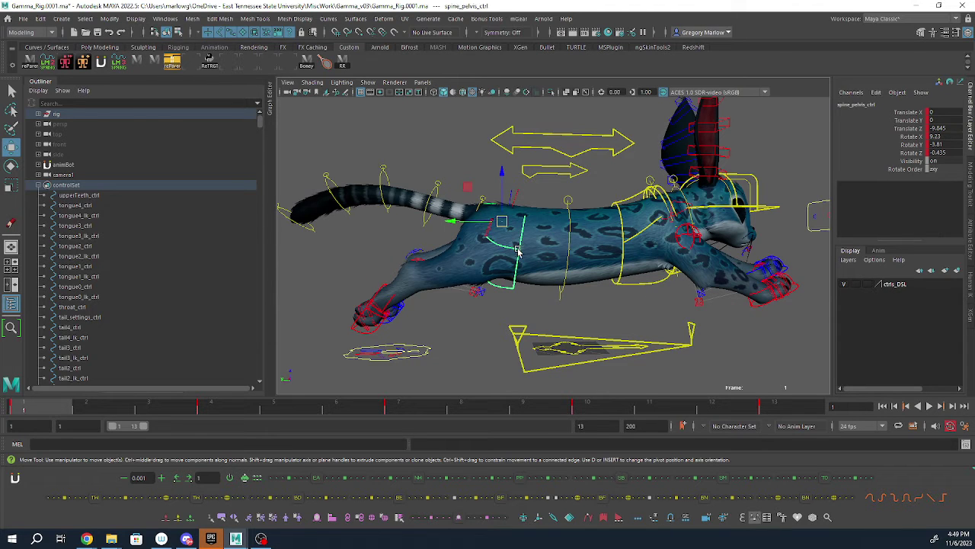
{"action": "left_click_drag", "start_coordinate": [487, 227], "coordinate": [465, 222]}
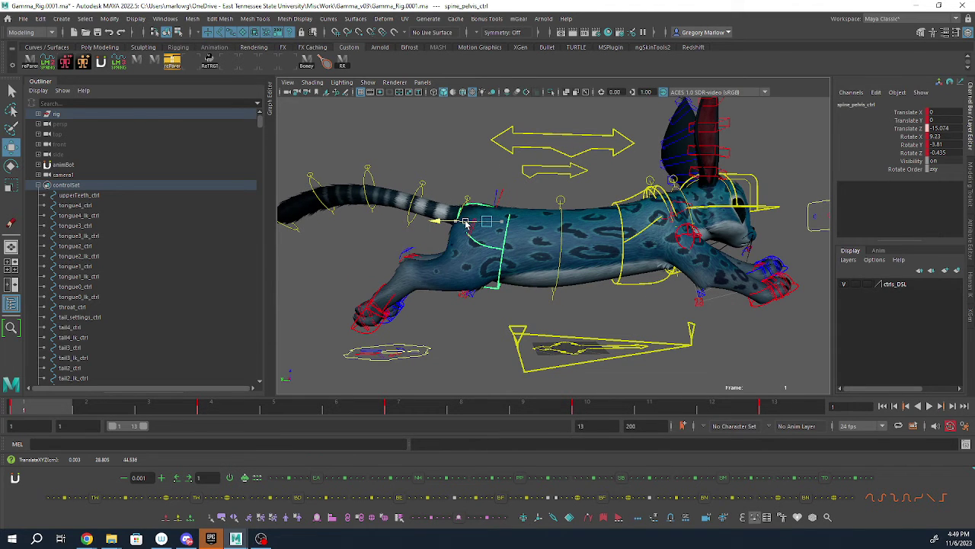
{"action": "key", "text": "ctrl+z"}
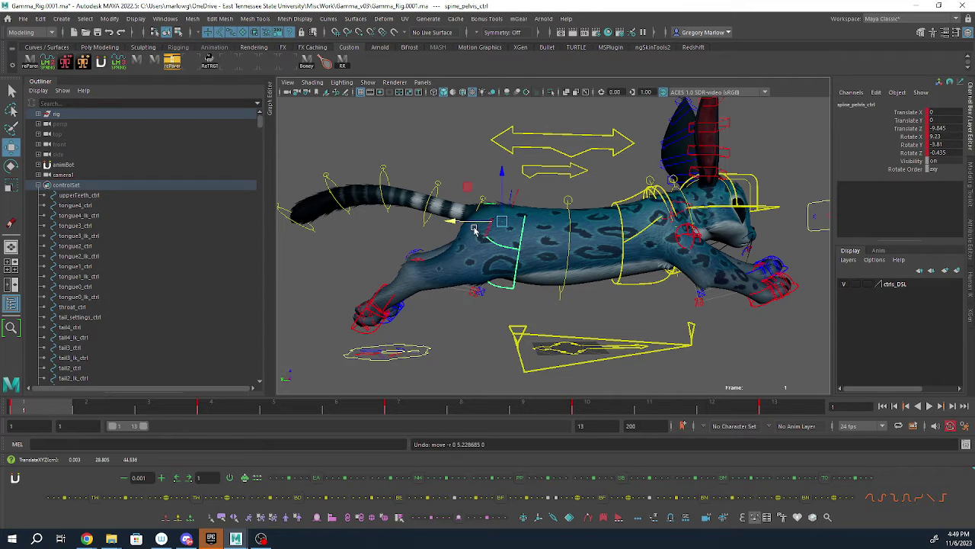
- From the character's other side, slide the left hind leg's main control backward to a Translate Z of about -4.39
{"action": "left_click", "coordinate": [394, 300]}
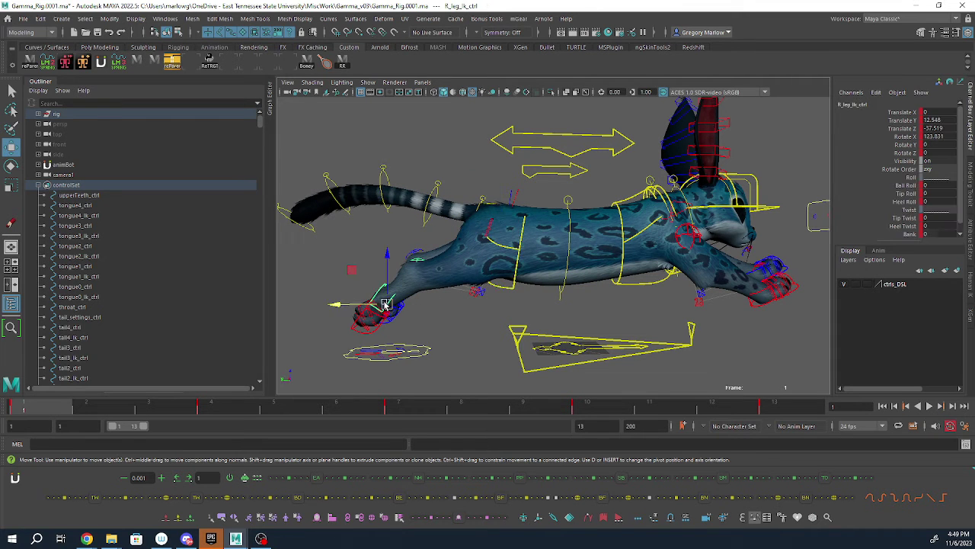
{"action": "left_click_drag", "start_coordinate": [369, 304], "coordinate": [571, 302]}
{"action": "left_click", "coordinate": [408, 291]}
{"action": "right_click_drag", "start_coordinate": [570, 302], "coordinate": [492, 313], "text": "alt"}
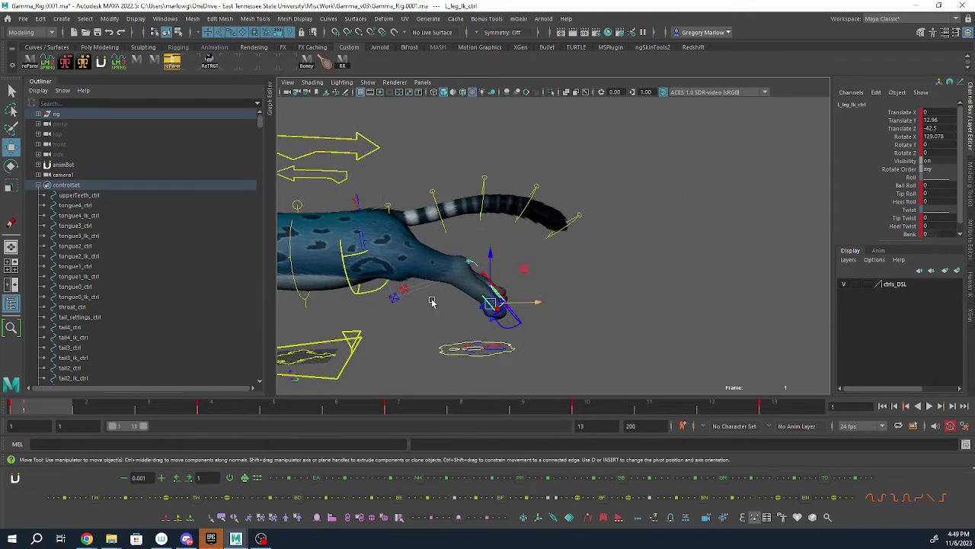
{"action": "scroll", "coordinate": [432, 302], "scroll_direction": "up", "scroll_amount": 2}
{"action": "middle_click_drag", "start_coordinate": [432, 302], "coordinate": [539, 301], "text": "alt"}
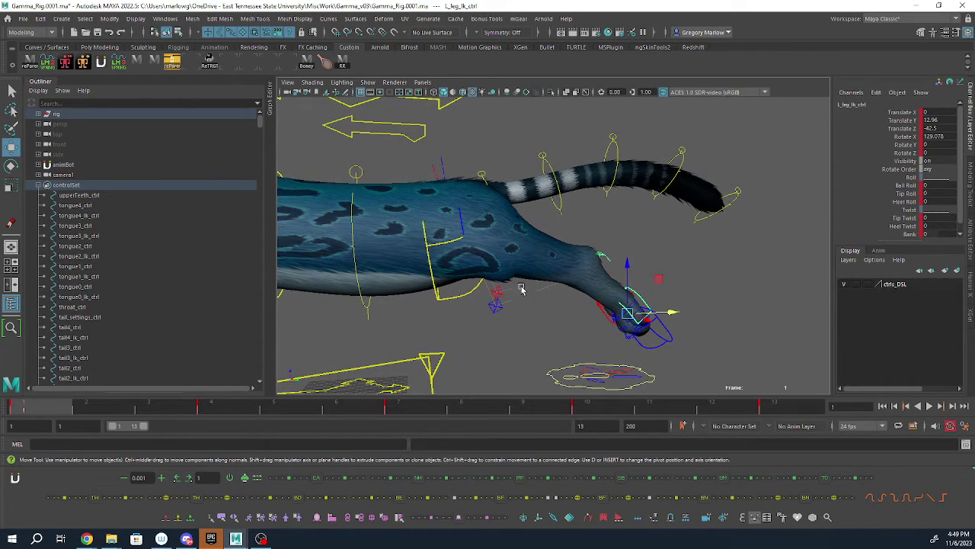
{"action": "left_click", "coordinate": [460, 223]}
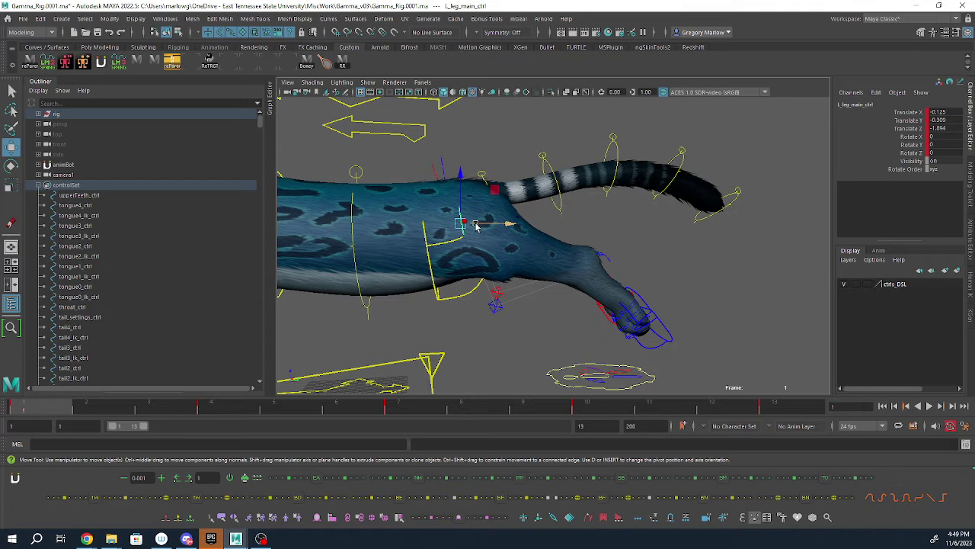
{"action": "left_click_drag", "start_coordinate": [475, 225], "coordinate": [422, 243]}
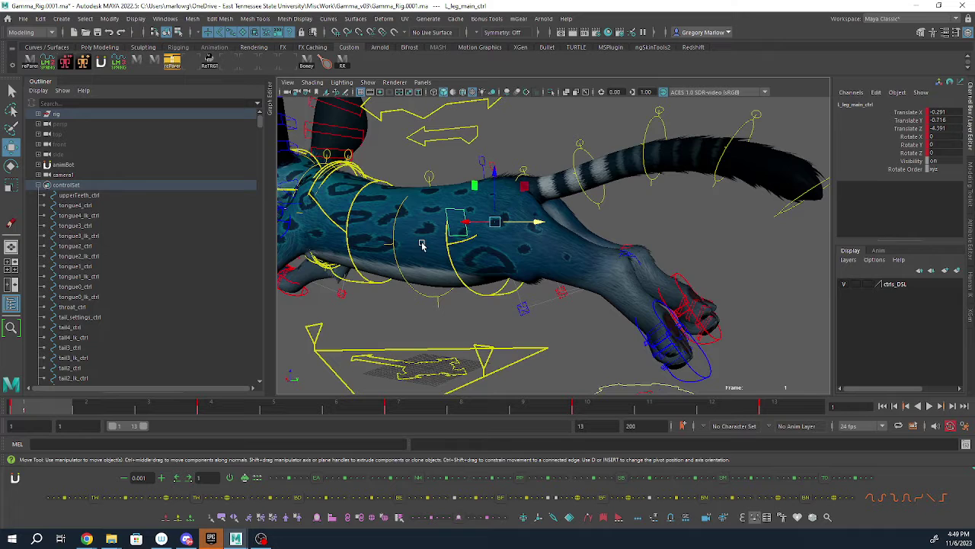
- Try rotating the left hind leg's main control, and undo the rotation
{"action": "key", "text": "e"}
{"action": "left_click_drag", "start_coordinate": [531, 235], "coordinate": [503, 235]}
{"action": "key", "text": "ctrl+z"}
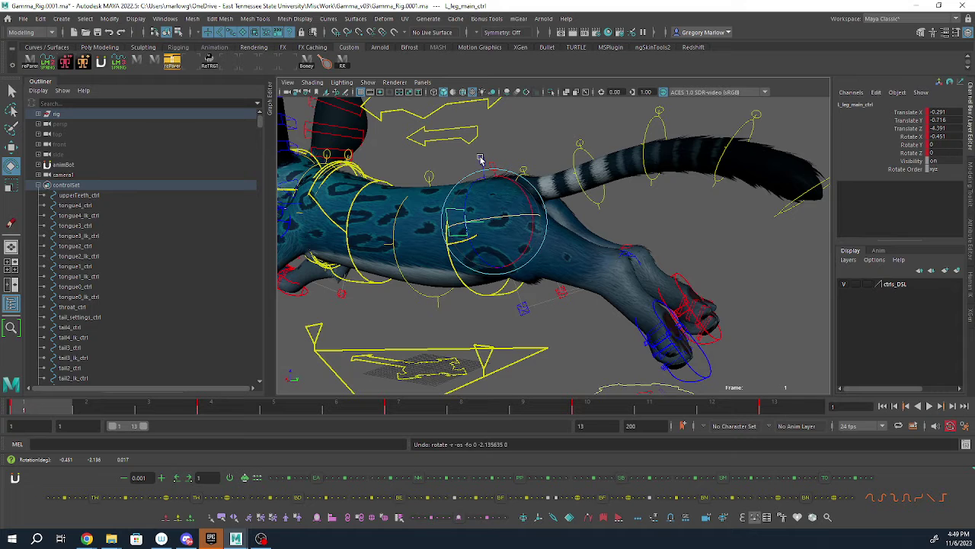
- Select the left hip control above the leg's main control and shift it to a Translate Z of about -1.37
{"action": "left_click_drag", "start_coordinate": [477, 204], "coordinate": [535, 211], "text": "alt"}
{"action": "key", "text": "Up"}
{"action": "key", "text": "w"}
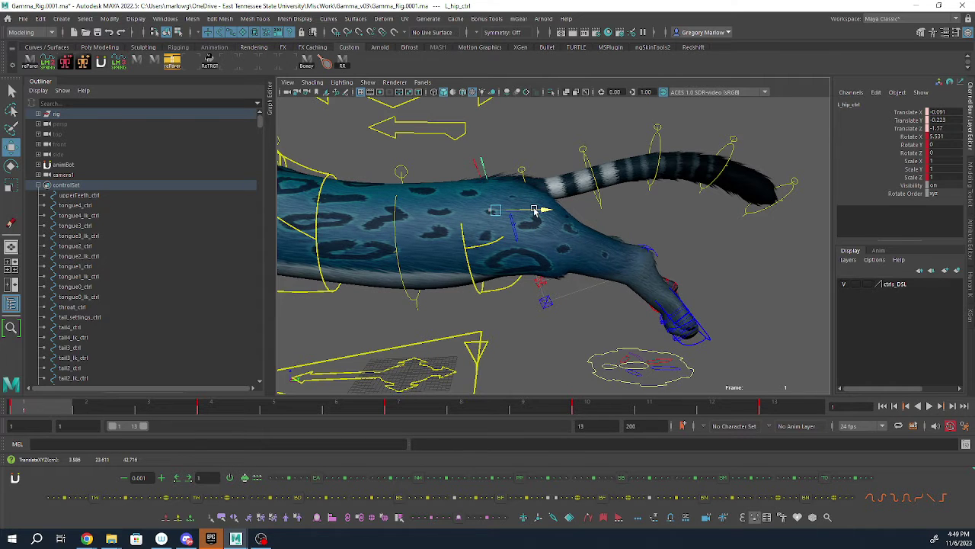
- Move the left hind foot's IK control forward to a Translate Z of about -39.7
{"action": "left_click", "coordinate": [685, 309]}
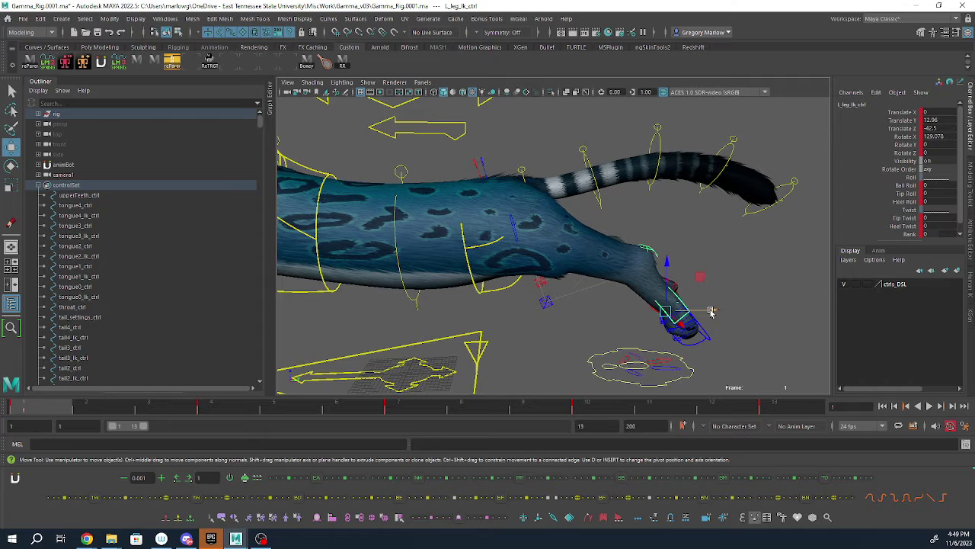
{"action": "left_click_drag", "start_coordinate": [711, 312], "coordinate": [700, 311]}
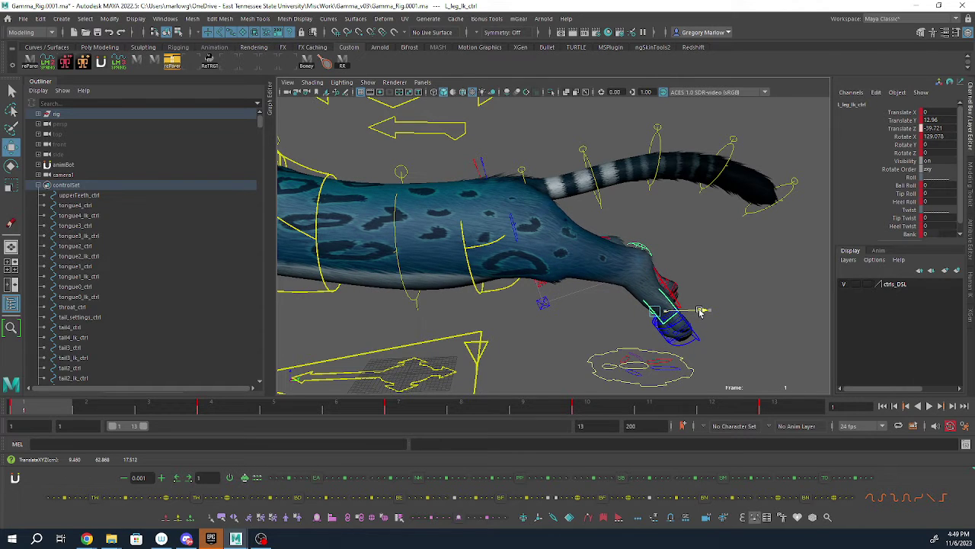
- Rotate the left hind leg's ankle control to a Rotate Z of about -1.33
{"action": "left_click_drag", "start_coordinate": [637, 283], "coordinate": [646, 248], "text": "alt"}
{"action": "left_click", "coordinate": [646, 248]}
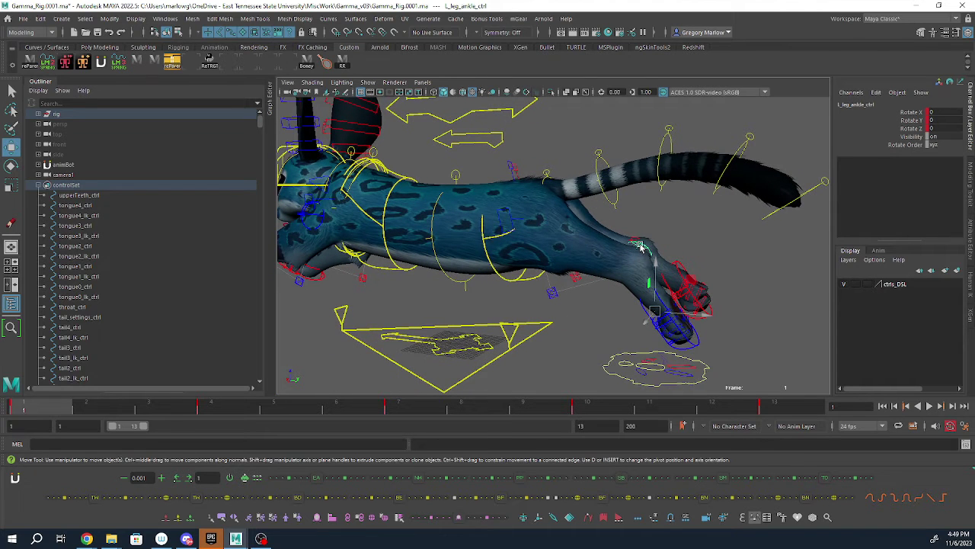
{"action": "key", "text": "e"}
{"action": "left_click_drag", "start_coordinate": [678, 282], "coordinate": [716, 315]}
{"action": "left_click_drag", "start_coordinate": [580, 296], "coordinate": [658, 291], "text": "alt"}
{"action": "right_click_drag", "start_coordinate": [628, 247], "coordinate": [652, 255], "text": "alt"}
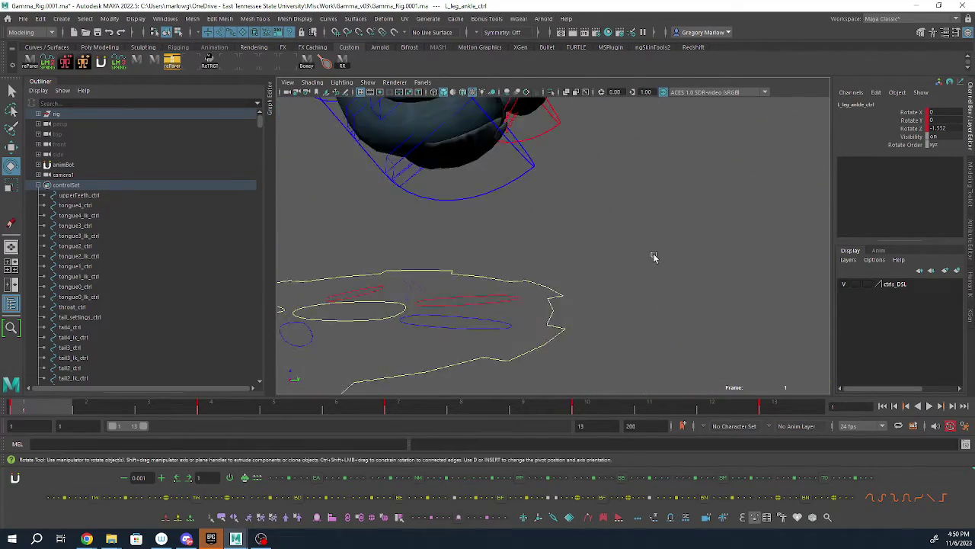
{"action": "middle_click_drag", "start_coordinate": [652, 256], "coordinate": [662, 267], "text": "alt"}
{"action": "right_click_drag", "start_coordinate": [681, 280], "coordinate": [660, 272], "text": "alt"}
{"action": "left_click_drag", "start_coordinate": [661, 273], "coordinate": [585, 277], "text": "alt"}
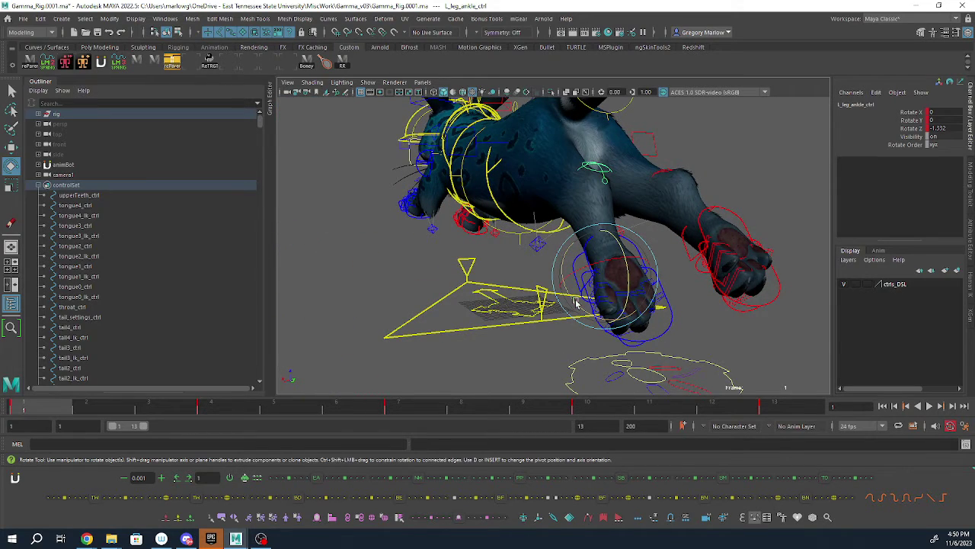
- Select the pinky, ring, middle and index toe controls of the left hind paw, rotate them to a Rotate Z of about -17.7, and key them
{"action": "left_click", "coordinate": [539, 356]}
{"action": "left_click_drag", "start_coordinate": [612, 302], "coordinate": [589, 318], "text": "alt"}
{"action": "right_click_drag", "start_coordinate": [590, 318], "coordinate": [592, 280], "text": "alt"}
{"action": "left_click", "coordinate": [588, 260]}
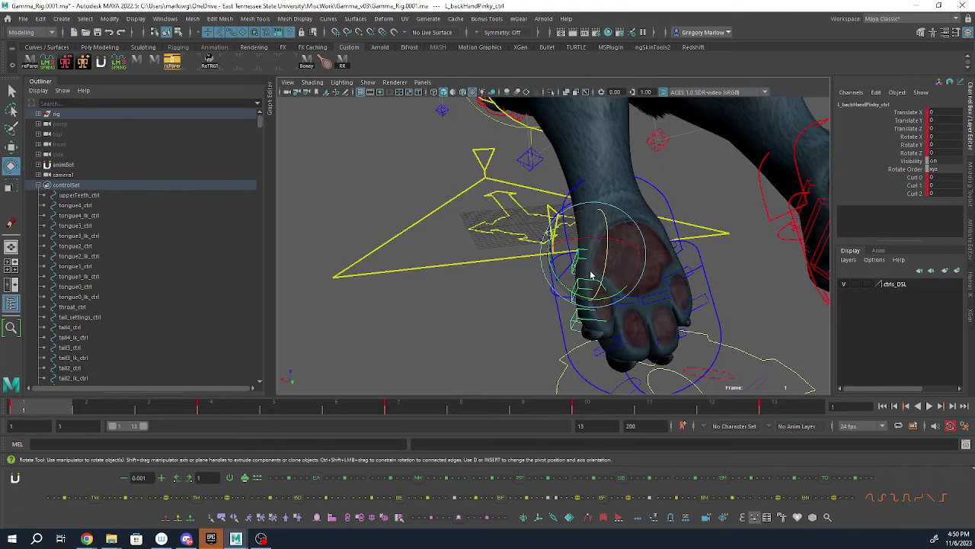
{"action": "key", "text": "q"}
{"action": "left_click", "coordinate": [588, 309]}
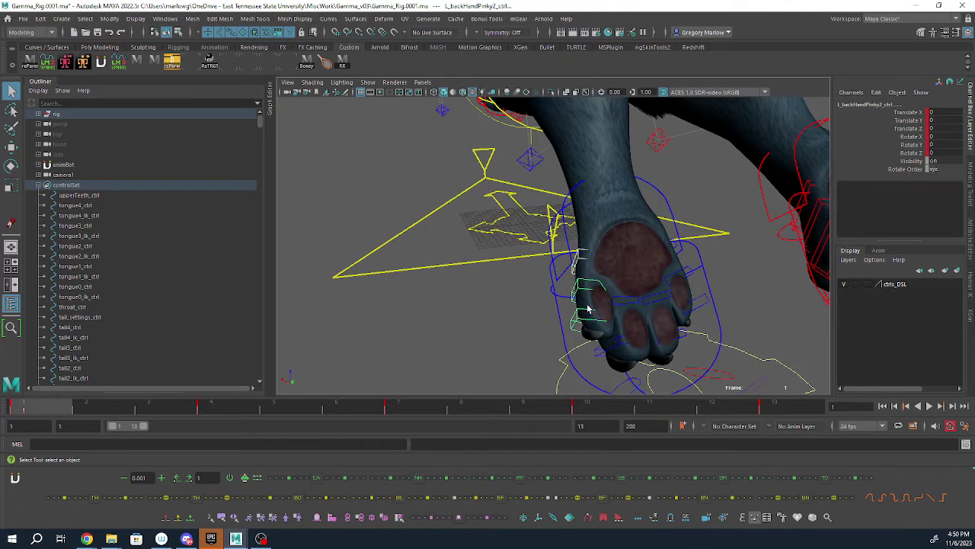
{"action": "left_click", "coordinate": [630, 302]}
{"action": "left_click", "coordinate": [662, 301]}
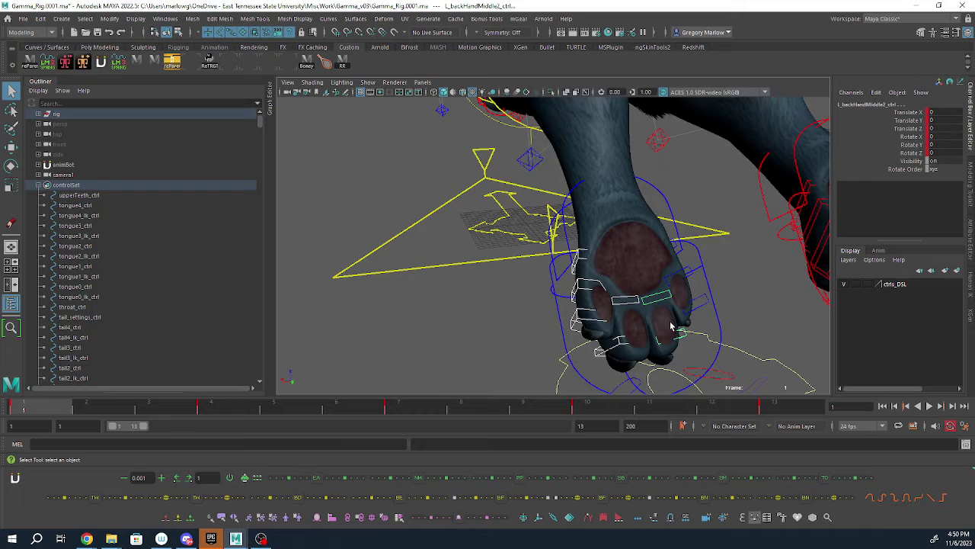
{"action": "left_click", "coordinate": [685, 276]}
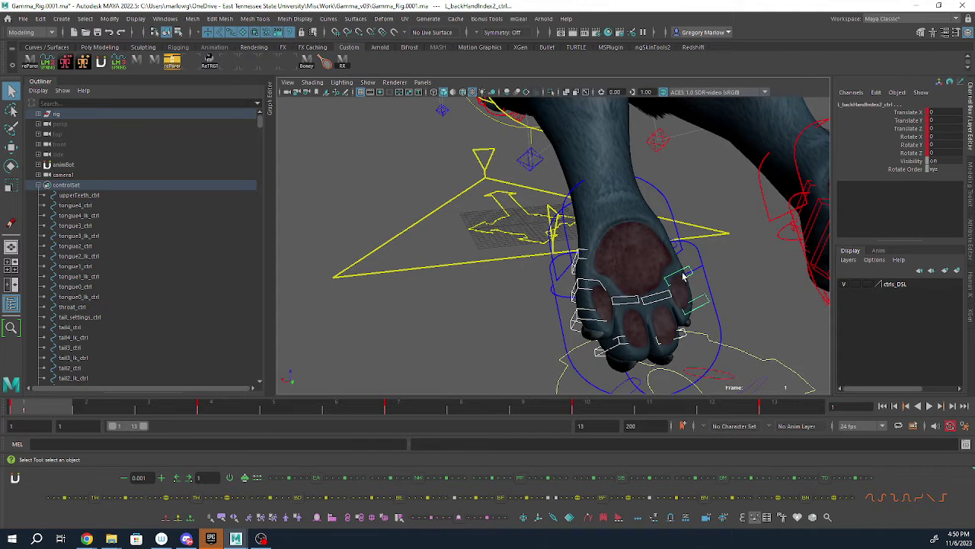
{"action": "key", "text": "e"}
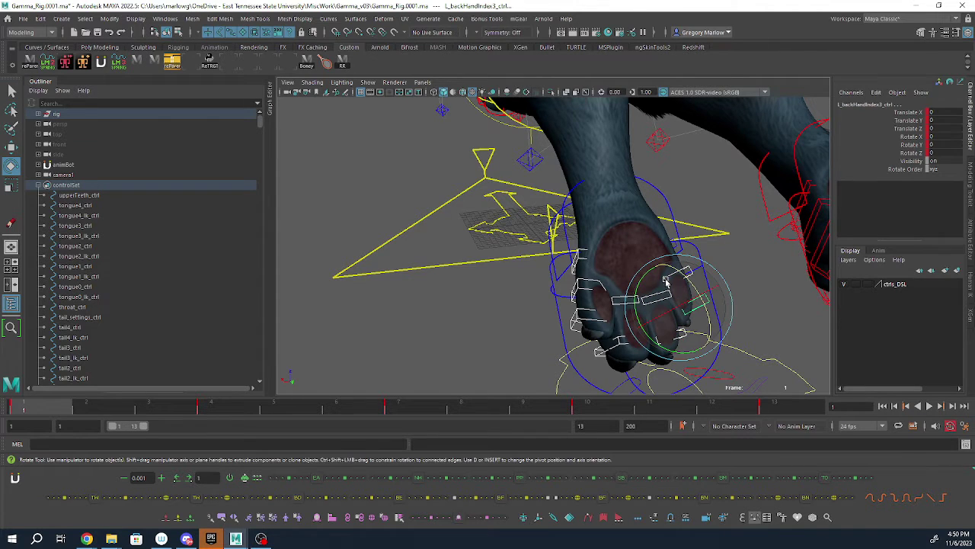
{"action": "left_click_drag", "start_coordinate": [694, 296], "coordinate": [681, 276]}
{"action": "key", "text": "s"}
- Rotate the left hind paw's rotate control to a Rotate X of about 15.5 and set a key
{"action": "left_click_drag", "start_coordinate": [610, 303], "coordinate": [671, 289], "text": "alt"}
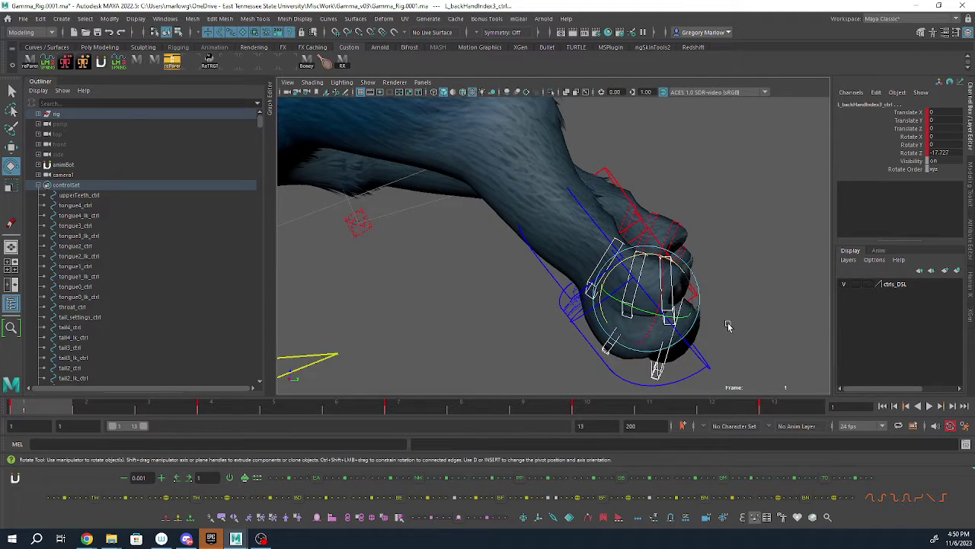
{"action": "scroll", "coordinate": [720, 339], "scroll_direction": "down", "scroll_amount": 3}
{"action": "left_click", "coordinate": [730, 352]}
{"action": "left_click", "coordinate": [728, 344]}
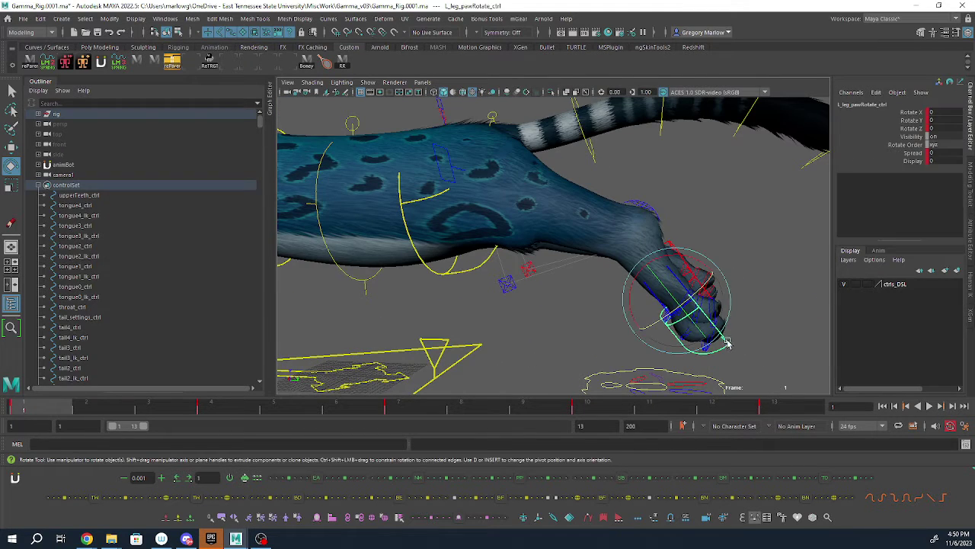
{"action": "left_click_drag", "start_coordinate": [688, 261], "coordinate": [668, 249]}
{"action": "key", "text": "s"}
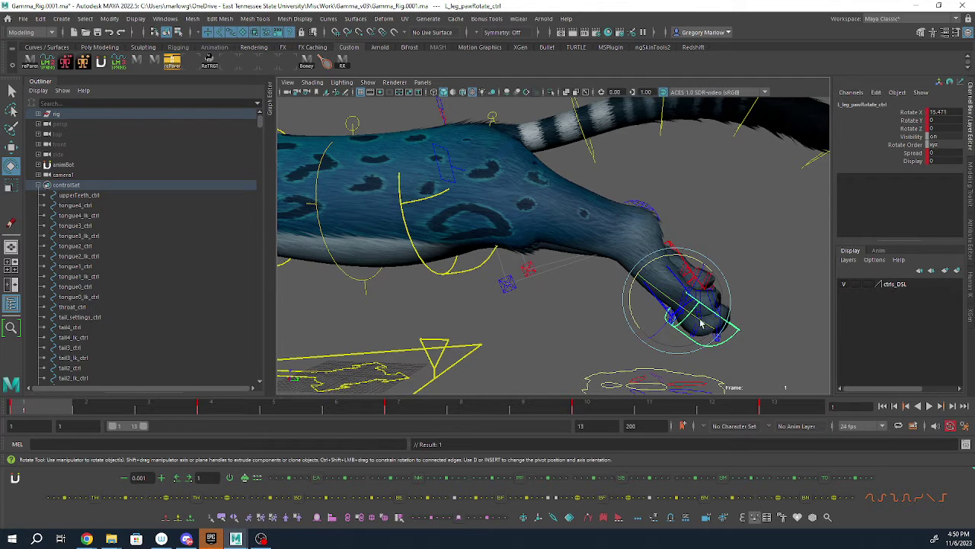
- Try rotating the right front paw's rotate control, and undo the rotation
{"action": "scroll", "coordinate": [696, 336], "scroll_direction": "down", "scroll_amount": 5}
{"action": "left_click_drag", "start_coordinate": [695, 339], "coordinate": [561, 273], "text": "alt"}
{"action": "left_click", "coordinate": [464, 318]}
{"action": "left_click", "coordinate": [491, 290]}
{"action": "left_click", "coordinate": [405, 337]}
{"action": "left_click", "coordinate": [446, 250]}
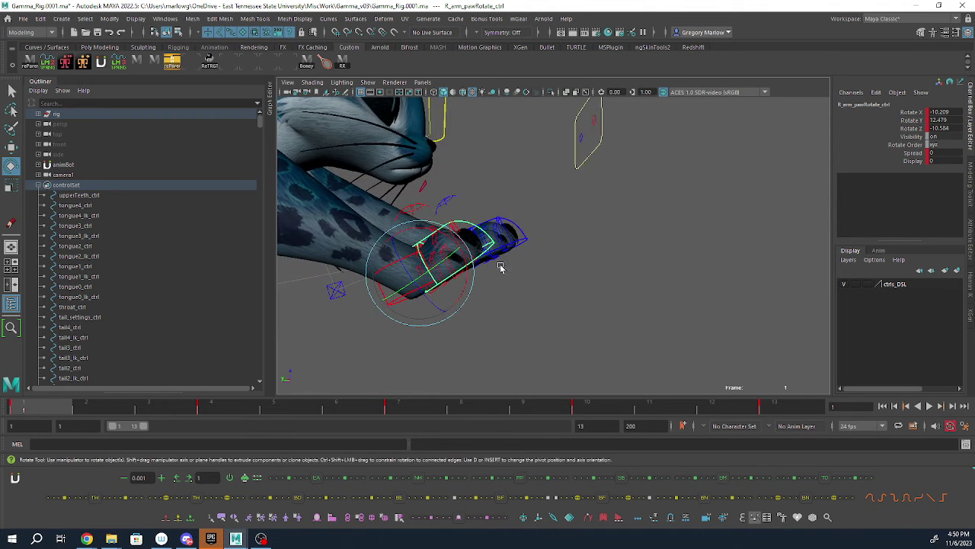
{"action": "key", "text": "ctrl+z"}
{"action": "left_click", "coordinate": [523, 305]}
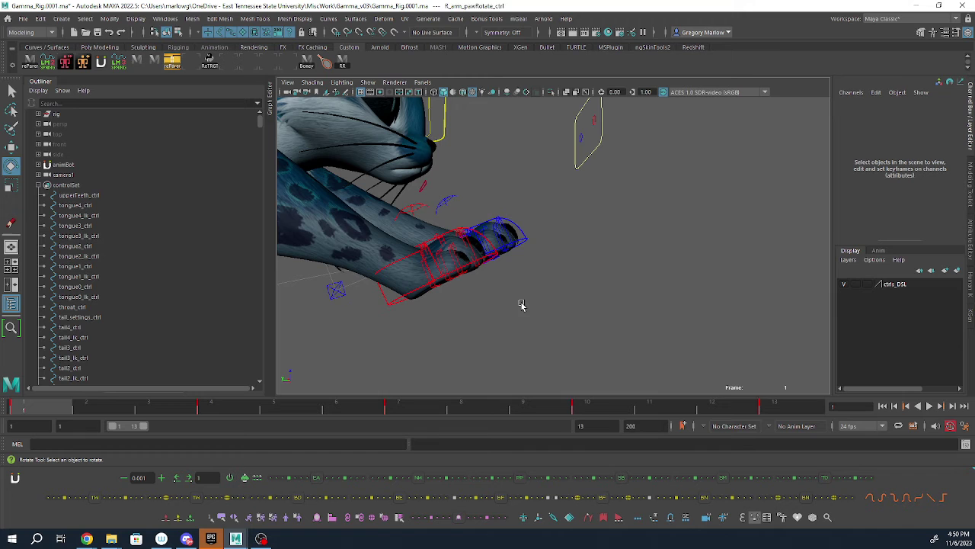
- Try rotating the right front paw's rotate control together with its toe controls on X, and undo the rotation
{"action": "left_click", "coordinate": [425, 278]}
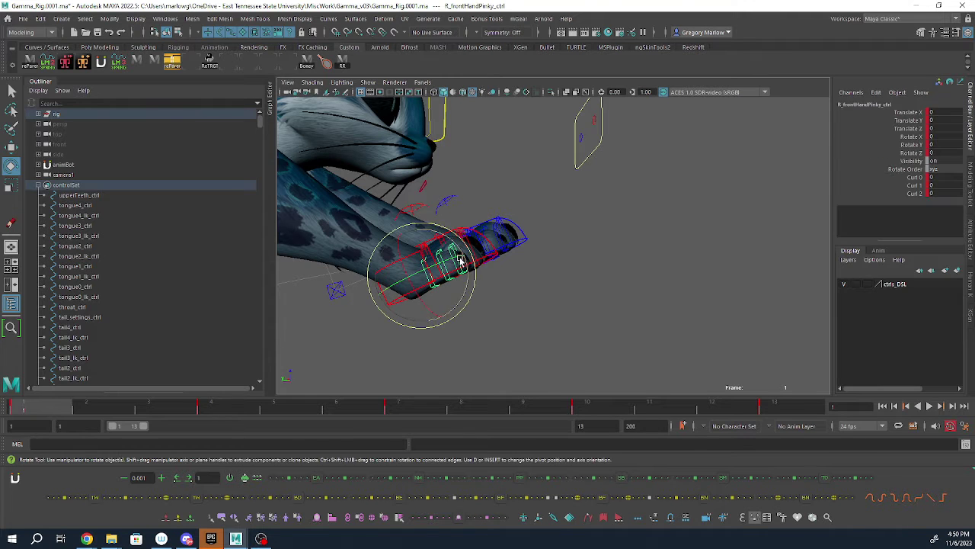
{"action": "left_click", "coordinate": [493, 275]}
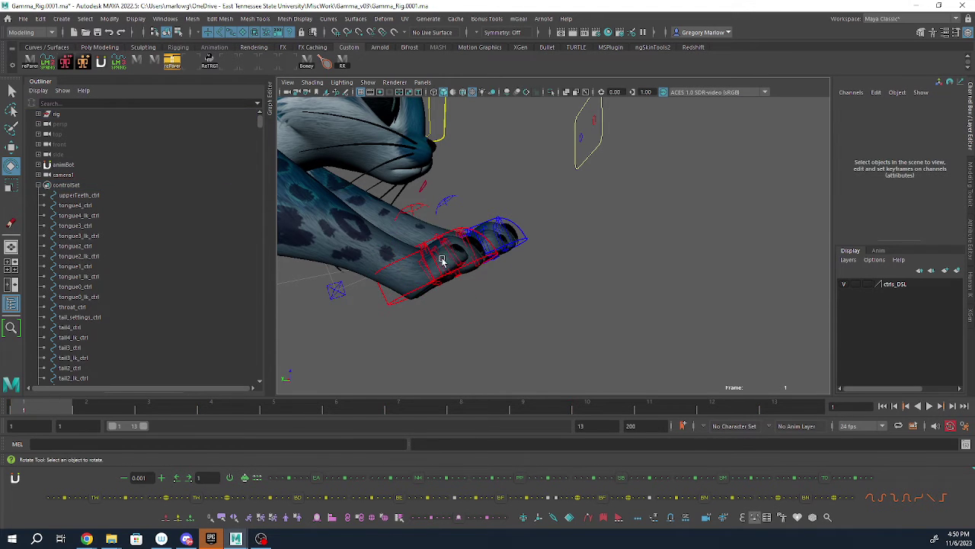
{"action": "left_click", "coordinate": [442, 260]}
{"action": "left_click", "coordinate": [493, 279]}
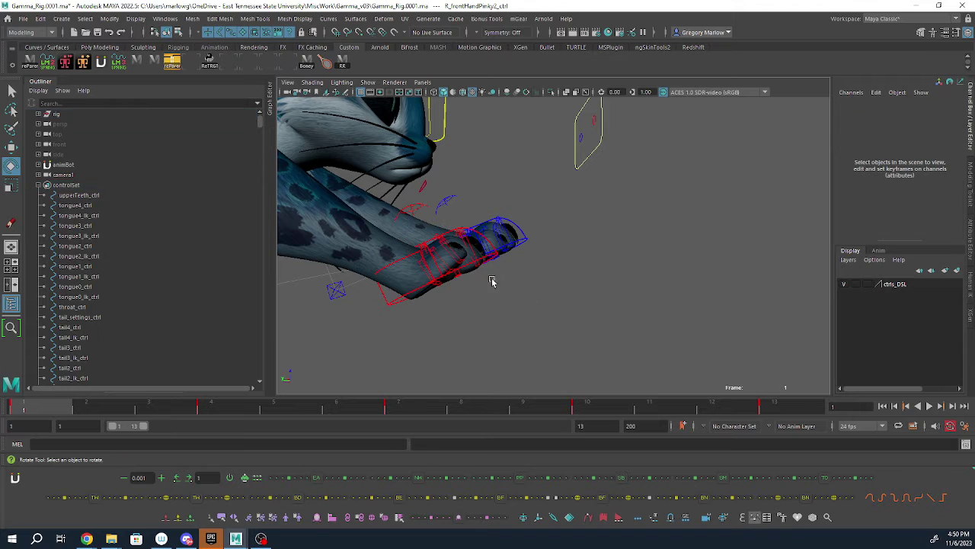
{"action": "left_click", "coordinate": [461, 274]}
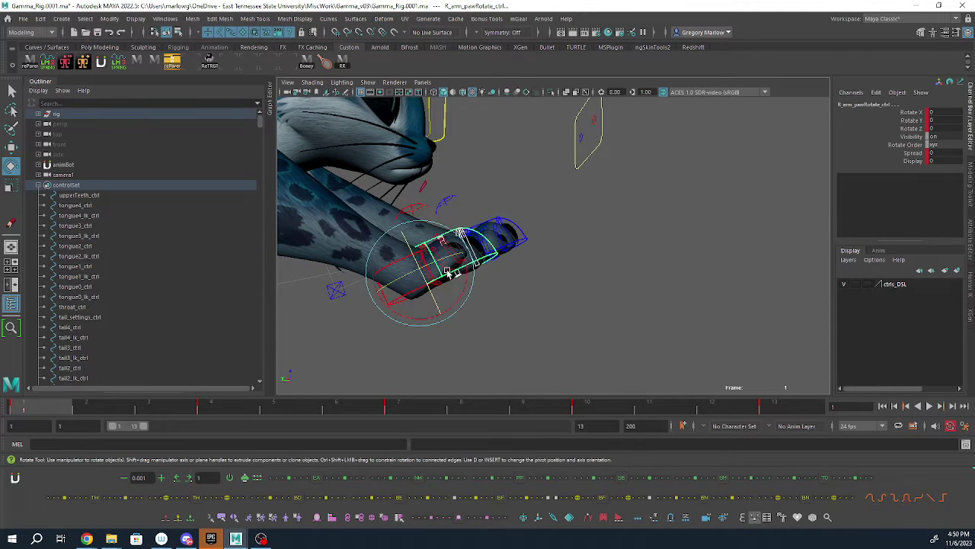
{"action": "mouse_move", "coordinate": [447, 272]}
{"action": "left_mouse_down", "text": "alt"}
{"action": "mouse_move", "coordinate": [442, 281]}
{"action": "mouse_move", "coordinate": [461, 278]}
{"action": "mouse_move", "coordinate": [462, 266]}
{"action": "left_mouse_up", "text": "alt"}
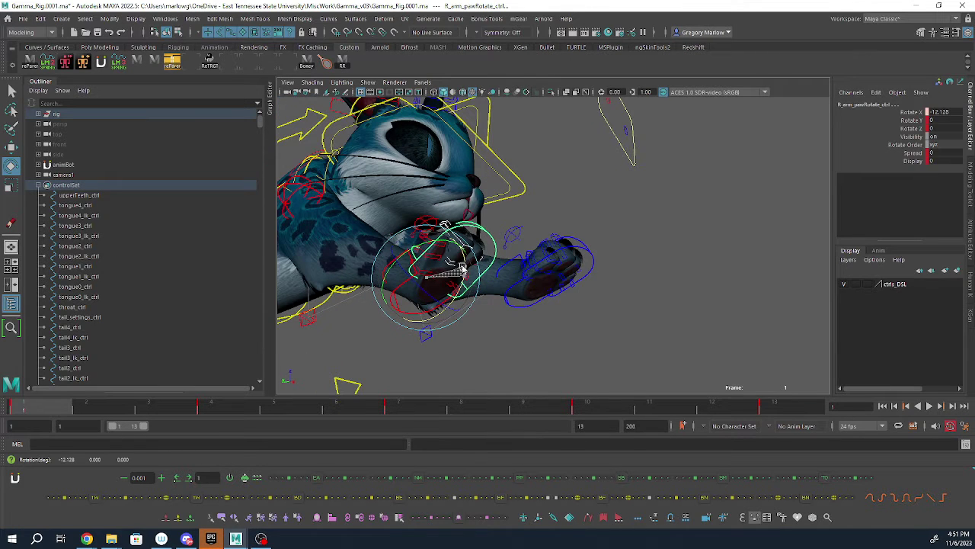
{"action": "key", "text": "ctrl+z"}
- Rotate the second ring toe control of the right front paw to a Rotate Z of about 13.7
{"action": "left_click", "coordinate": [449, 272]}
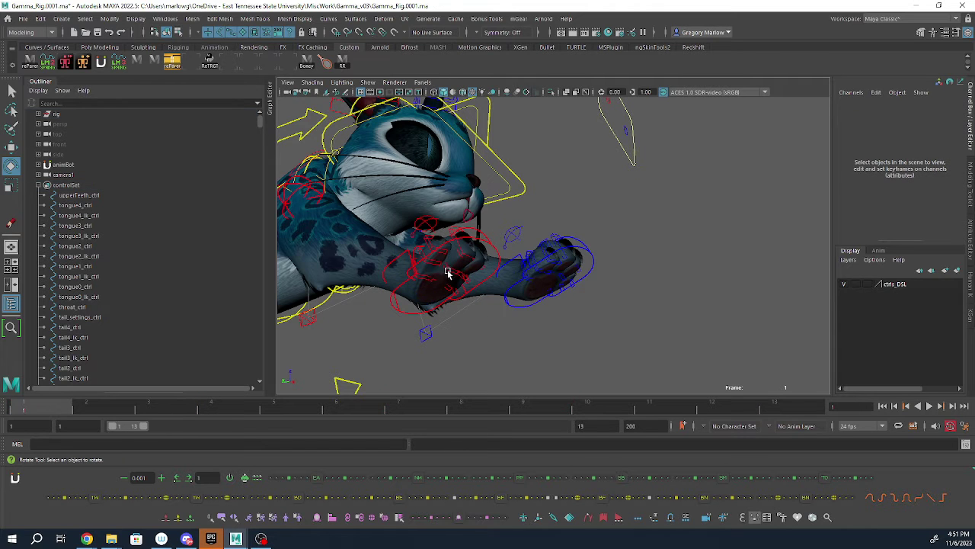
{"action": "left_click", "coordinate": [452, 270]}
{"action": "left_click_drag", "start_coordinate": [474, 265], "coordinate": [472, 251]}
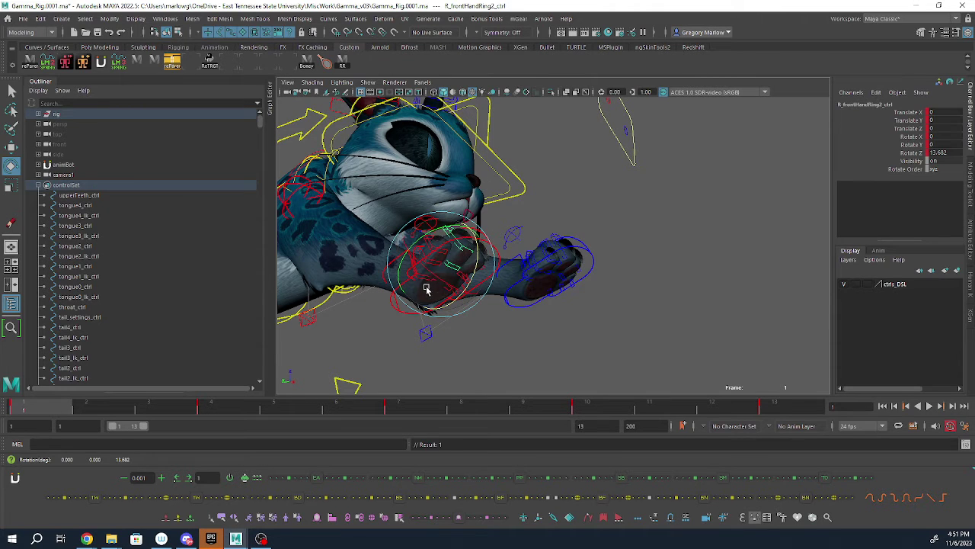
- Move the chest control along the body to a Translate Z of about 7.36
{"action": "left_click_drag", "start_coordinate": [427, 290], "coordinate": [457, 355], "text": "alt"}
{"action": "right_click_drag", "start_coordinate": [579, 343], "coordinate": [562, 330], "text": "alt"}
{"action": "left_click_drag", "start_coordinate": [381, 322], "coordinate": [423, 294], "text": "alt"}
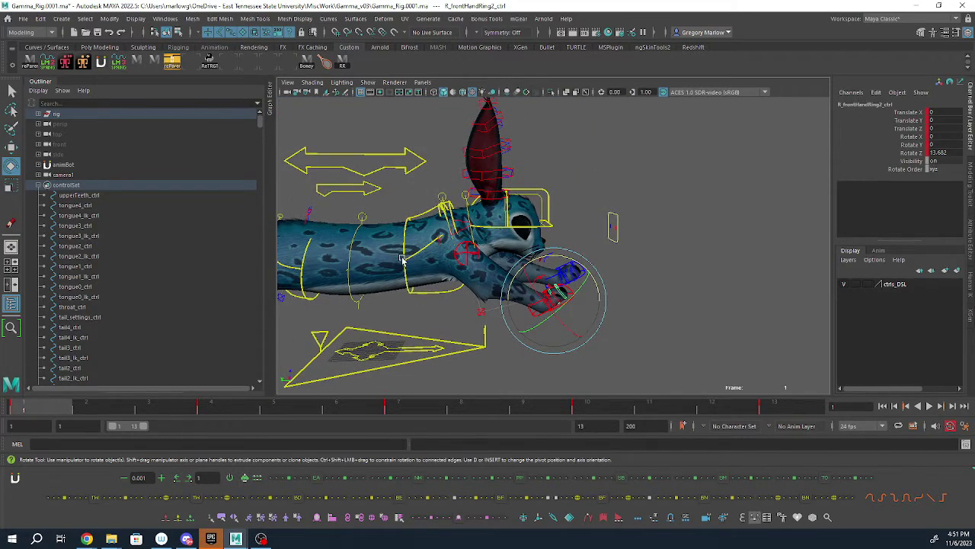
{"action": "left_click", "coordinate": [411, 255]}
{"action": "key", "text": "w"}
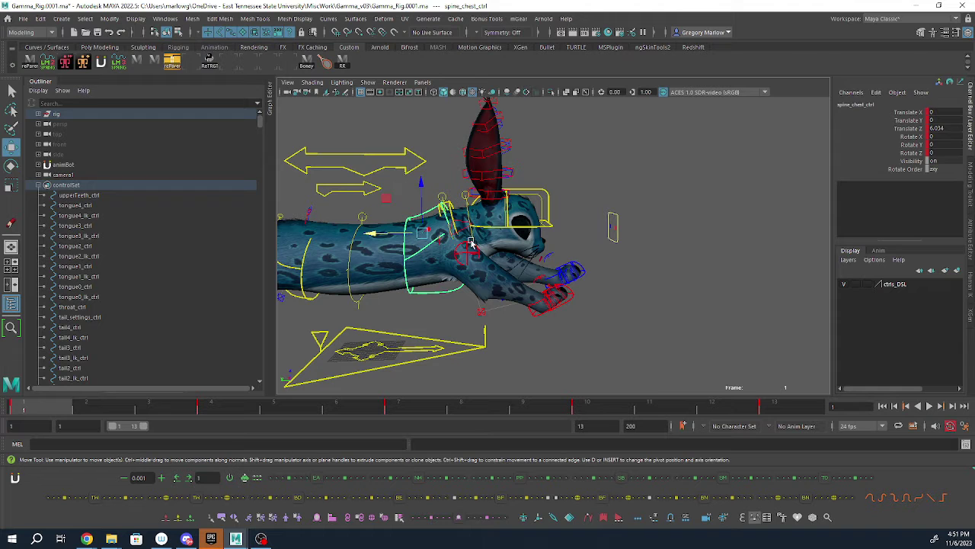
{"action": "left_click_drag", "start_coordinate": [406, 237], "coordinate": [396, 258]}
- Move the right front foot's IK control slightly farther forward
{"action": "left_click_drag", "start_coordinate": [396, 258], "coordinate": [416, 280], "text": "alt"}
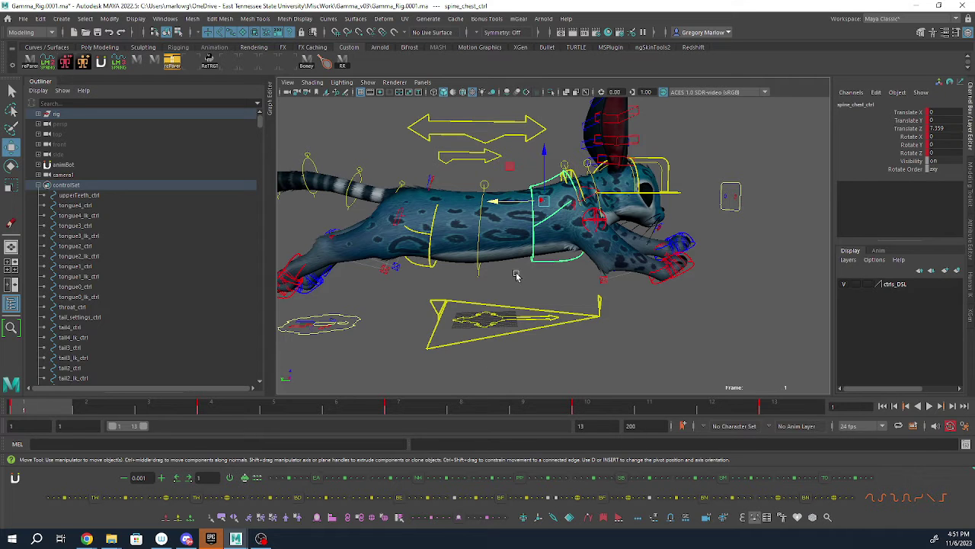
{"action": "right_click_drag", "start_coordinate": [564, 216], "coordinate": [591, 252], "text": "alt"}
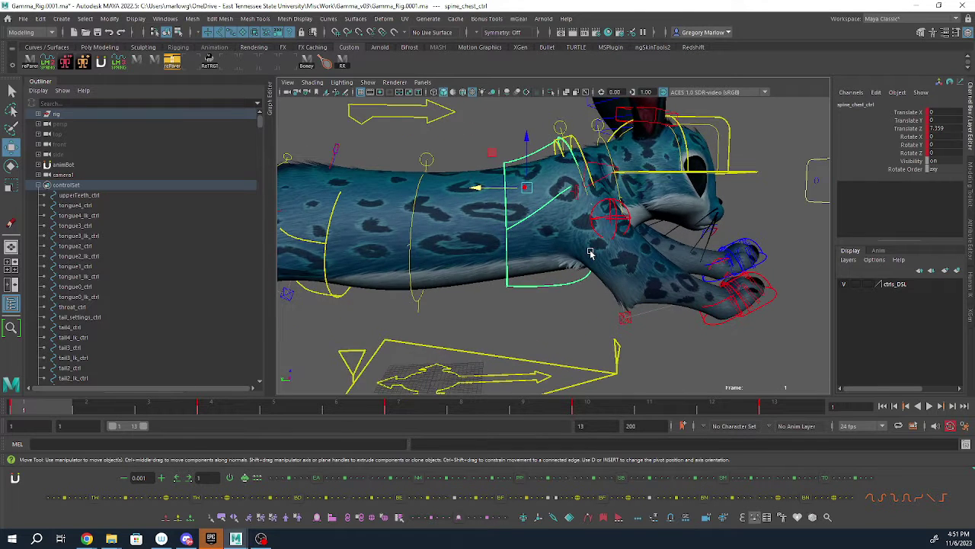
{"action": "left_click", "coordinate": [704, 301]}
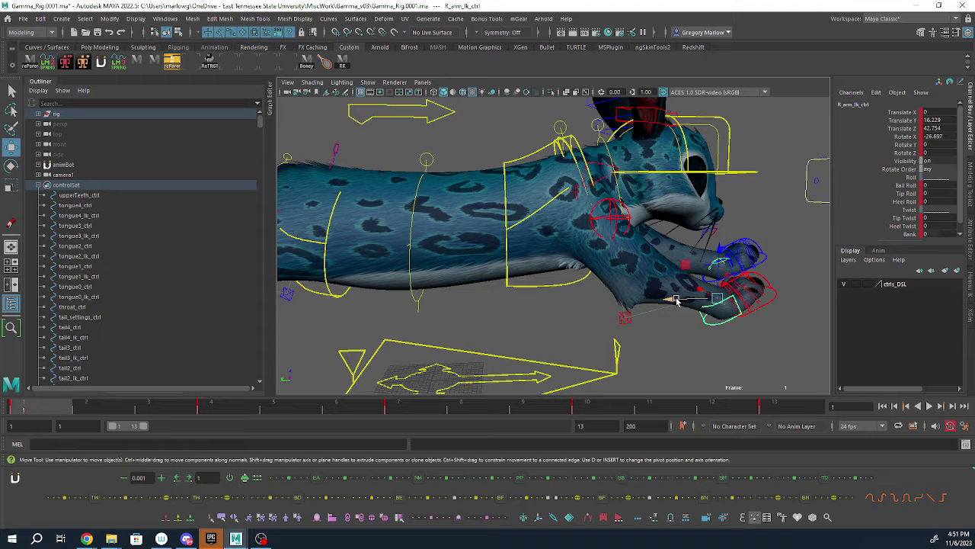
{"action": "left_click_drag", "start_coordinate": [676, 299], "coordinate": [680, 299]}
- Shift the right shoulder control to a Translate Y of about 0.68 and a Translate Z of about -4.2
{"action": "left_click", "coordinate": [575, 195]}
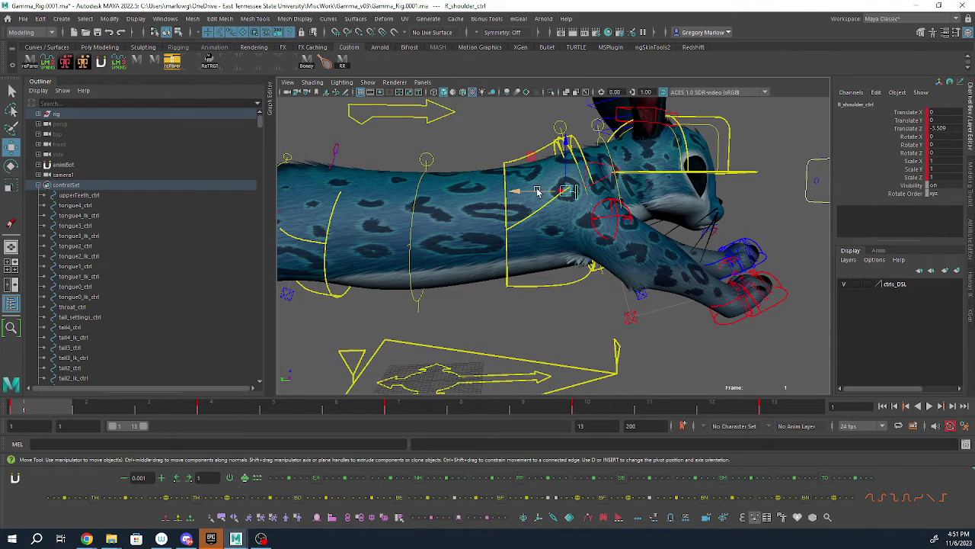
{"action": "left_click_drag", "start_coordinate": [537, 191], "coordinate": [570, 180]}
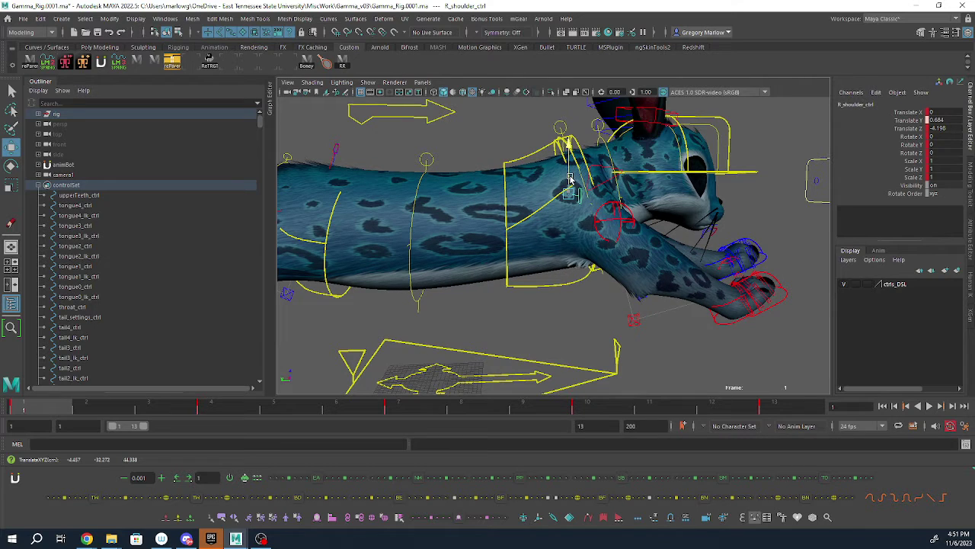
{"action": "left_click", "coordinate": [624, 221]}
{"action": "left_click_drag", "start_coordinate": [630, 269], "coordinate": [655, 292], "text": "alt"}
{"action": "left_click", "coordinate": [753, 276]}
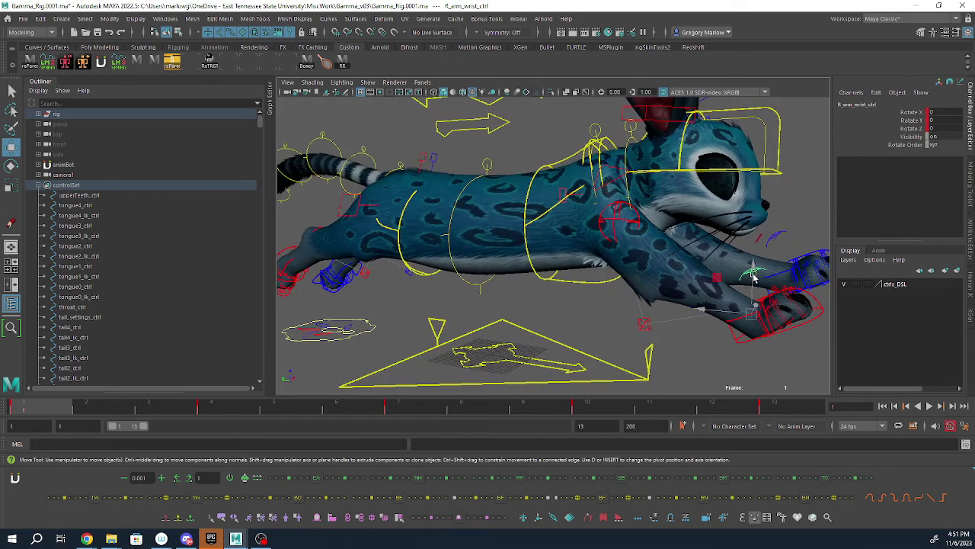
- Check the extended pose from the side, comparing frame 13 with frame 1
{"action": "right_click_drag", "start_coordinate": [689, 327], "coordinate": [632, 324], "text": "alt"}
{"action": "left_click_drag", "start_coordinate": [633, 325], "coordinate": [660, 311], "text": "alt"}
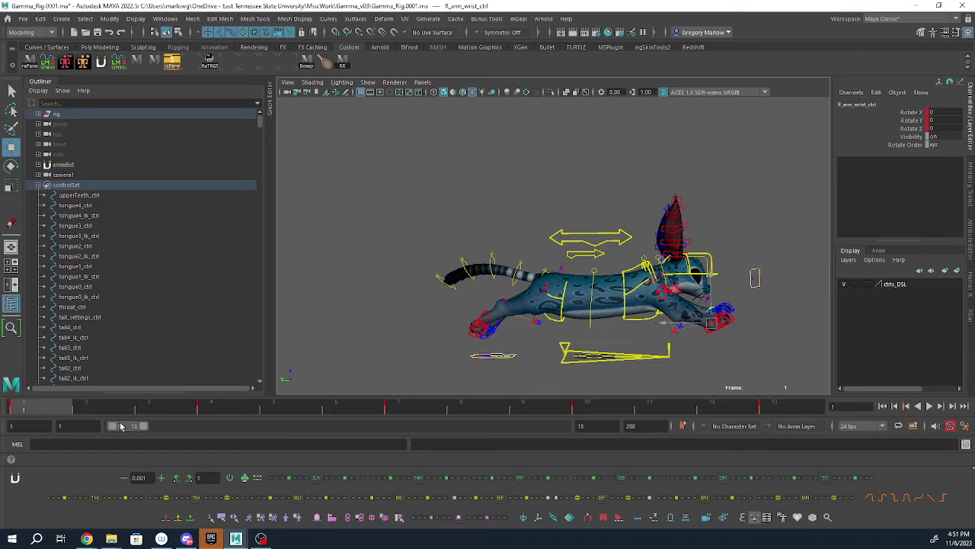
{"action": "left_click", "coordinate": [789, 410]}
{"action": "left_click", "coordinate": [18, 410]}
{"action": "left_click_drag", "start_coordinate": [688, 340], "coordinate": [591, 316], "text": "alt"}
- Switch to Chrome and study the extended stride in the "Slow Motion Dog Run" video, playing it to about 0:08 and pausing
{"action": "left_click", "coordinate": [916, 6]}
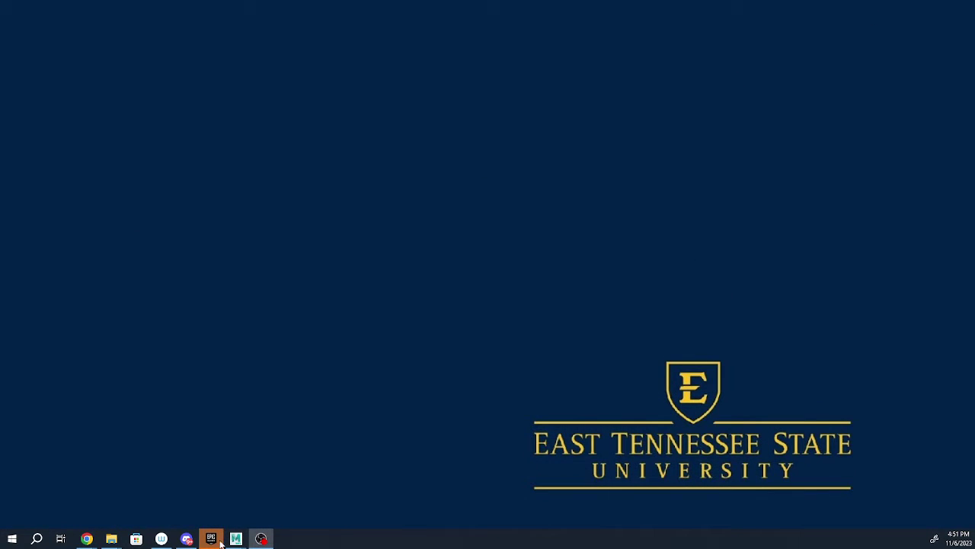
{"action": "mouse_move", "coordinate": [87, 539]}
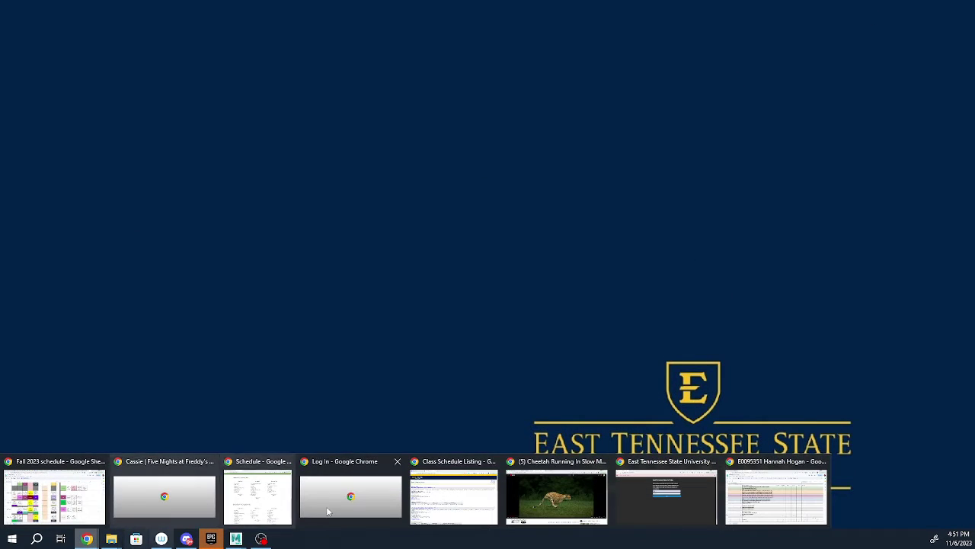
{"action": "left_click", "coordinate": [569, 501]}
{"action": "left_click", "coordinate": [419, 8]}
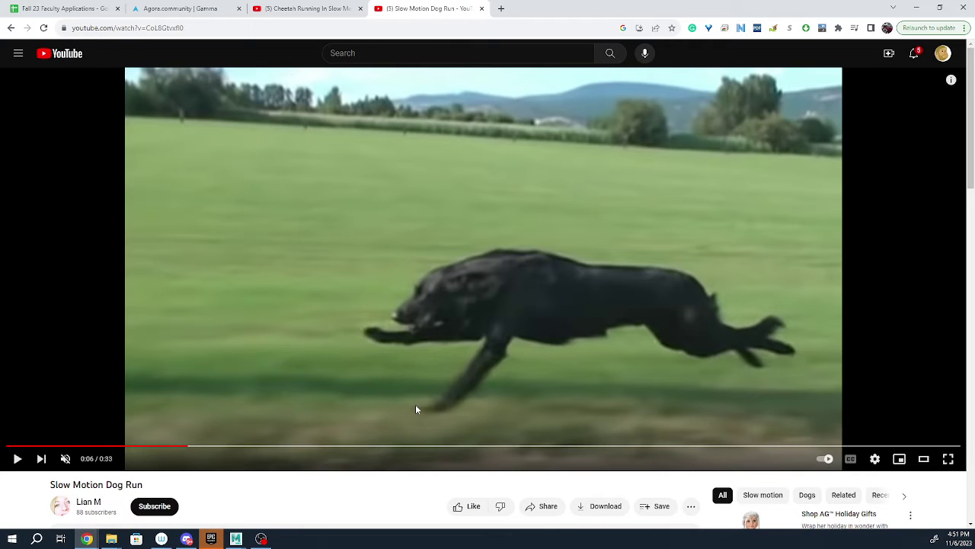
{"action": "left_click", "coordinate": [16, 459]}
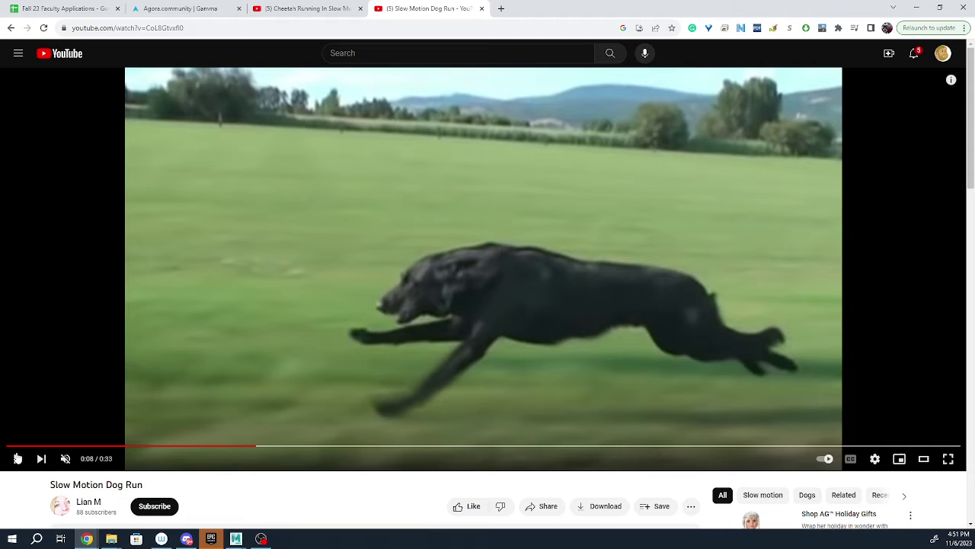
{"action": "left_click", "coordinate": [16, 458]}
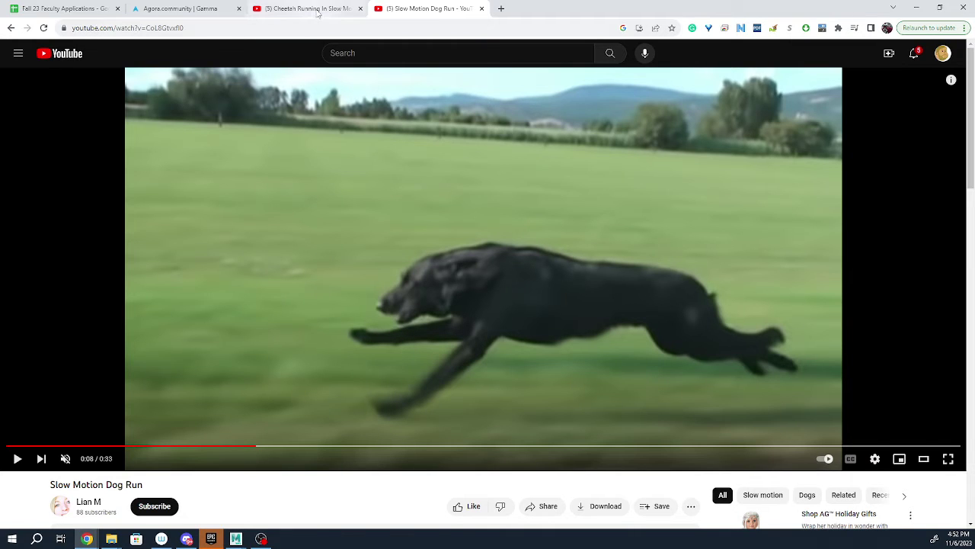
{"action": "mouse_move", "coordinate": [318, 12]}
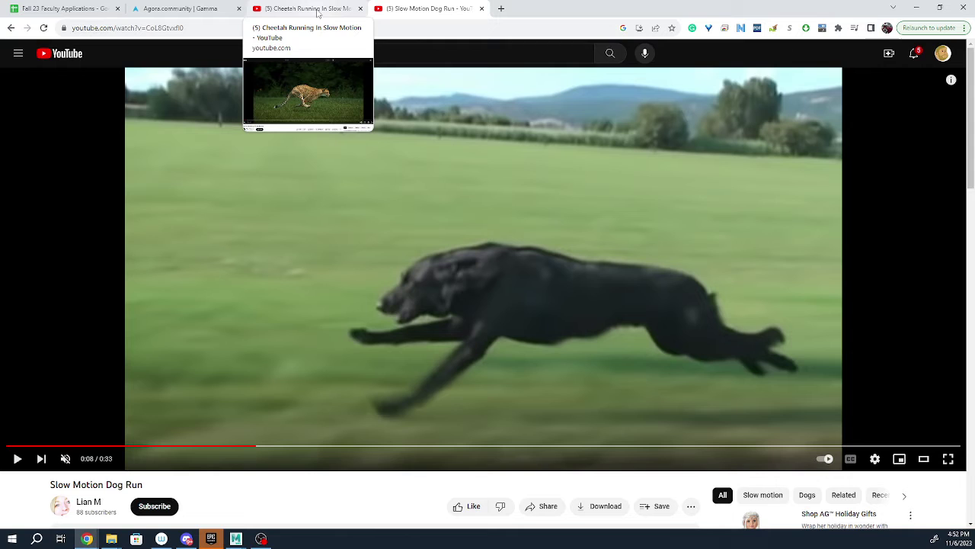
- Compare the cheetah's gathered pose in "Cheetah Running In Slow Motion" with the extended pose in "Slow Motion Dog Run"
{"action": "left_click", "coordinate": [318, 10]}
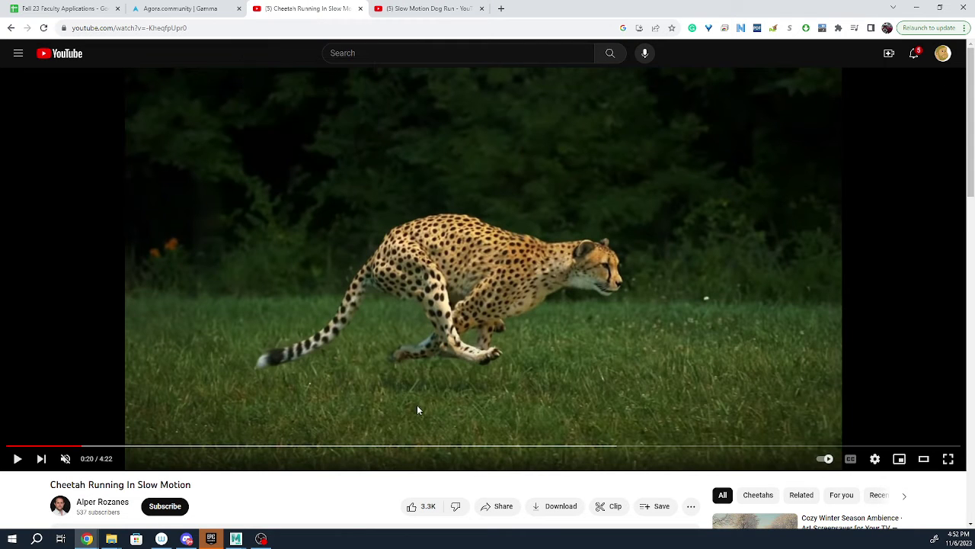
{"action": "left_click", "coordinate": [429, 10]}
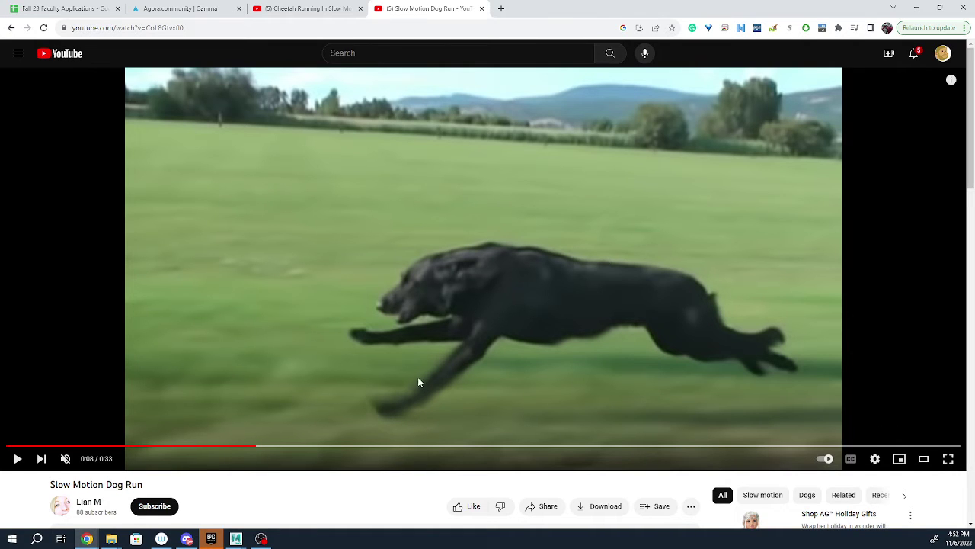
{"action": "left_click", "coordinate": [916, 8]}
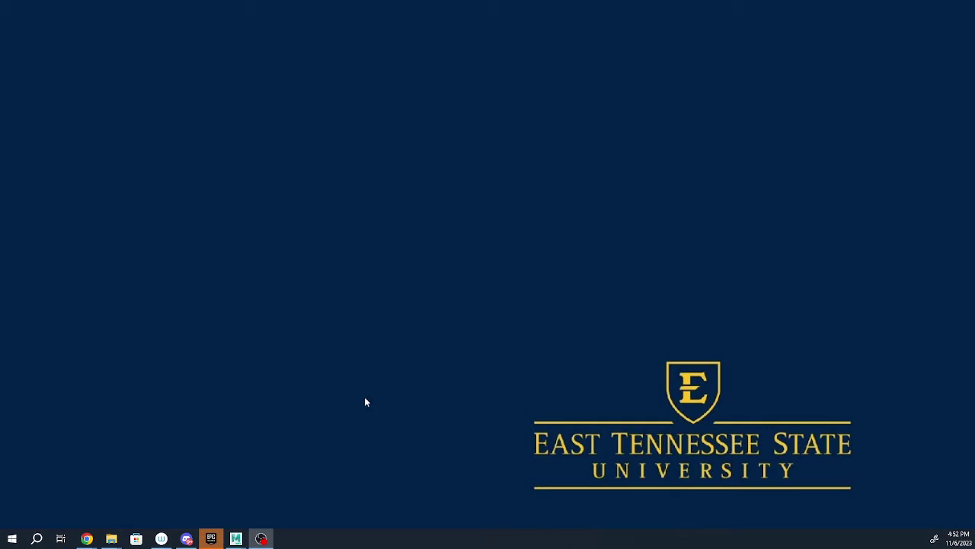
- Switch back to Maya, lower the right front foot's IK control and pull it slightly back on frame 1, and key it
{"action": "mouse_move", "coordinate": [236, 539]}
{"action": "left_click", "coordinate": [190, 492]}
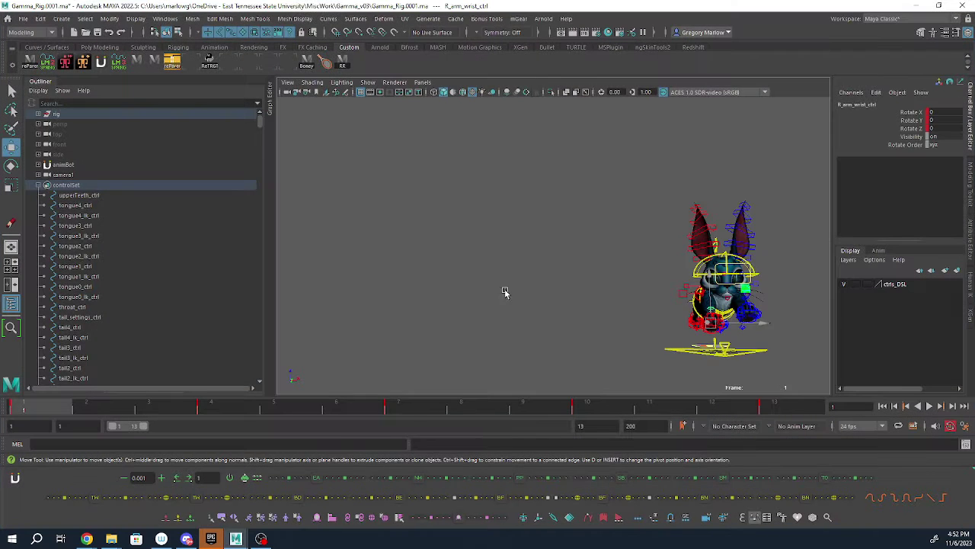
{"action": "left_click_drag", "start_coordinate": [689, 318], "coordinate": [795, 321], "text": "alt"}
{"action": "right_click_drag", "start_coordinate": [795, 320], "coordinate": [801, 331], "text": "alt"}
{"action": "middle_click_drag", "start_coordinate": [723, 336], "coordinate": [775, 315], "text": "alt"}
{"action": "left_click", "coordinate": [756, 309]}
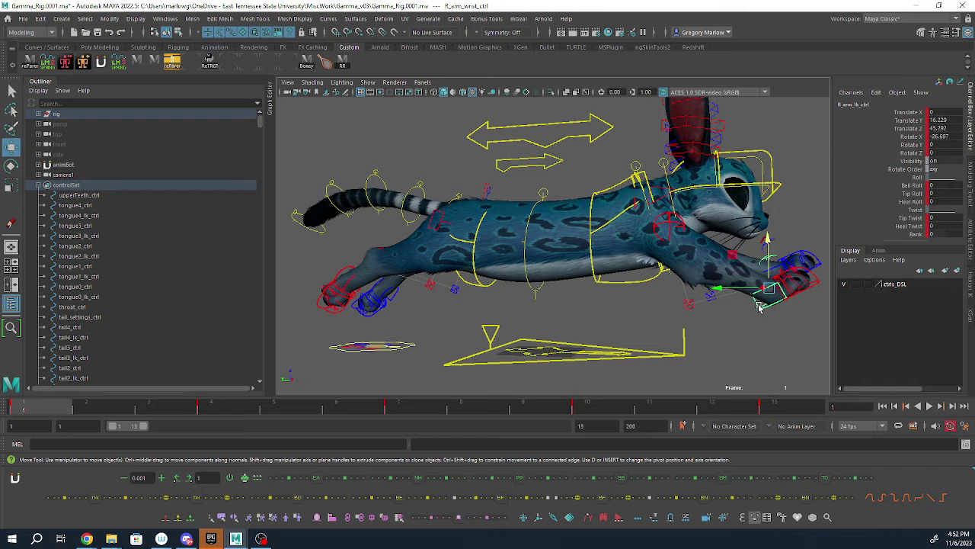
{"action": "left_click_drag", "start_coordinate": [769, 273], "coordinate": [737, 305]}
{"action": "key", "text": "s"}
- Raise the left front foot's IK control to a Translate Y of about 24.8 on frame 1 and key it
{"action": "left_click", "coordinate": [773, 264]}
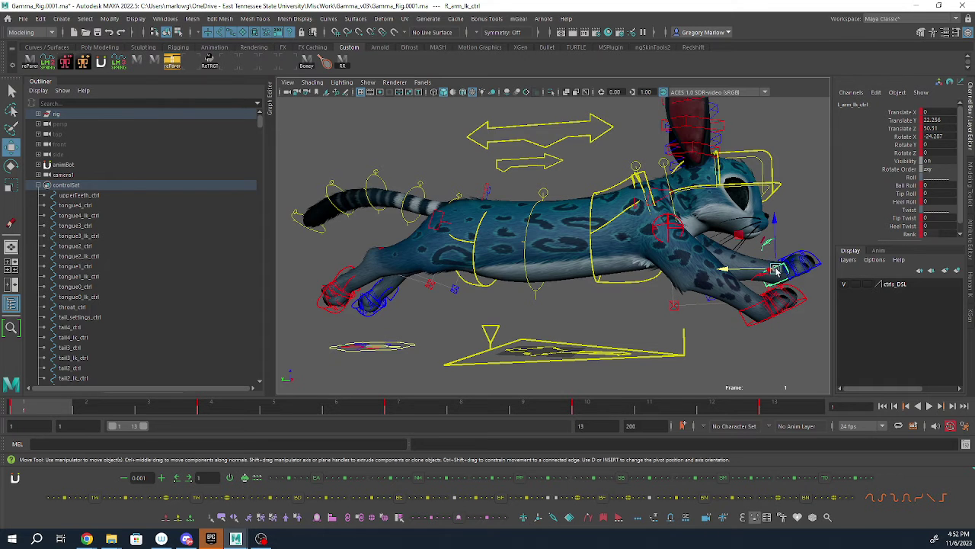
{"action": "left_click_drag", "start_coordinate": [777, 247], "coordinate": [778, 237]}
{"action": "key", "text": "s"}
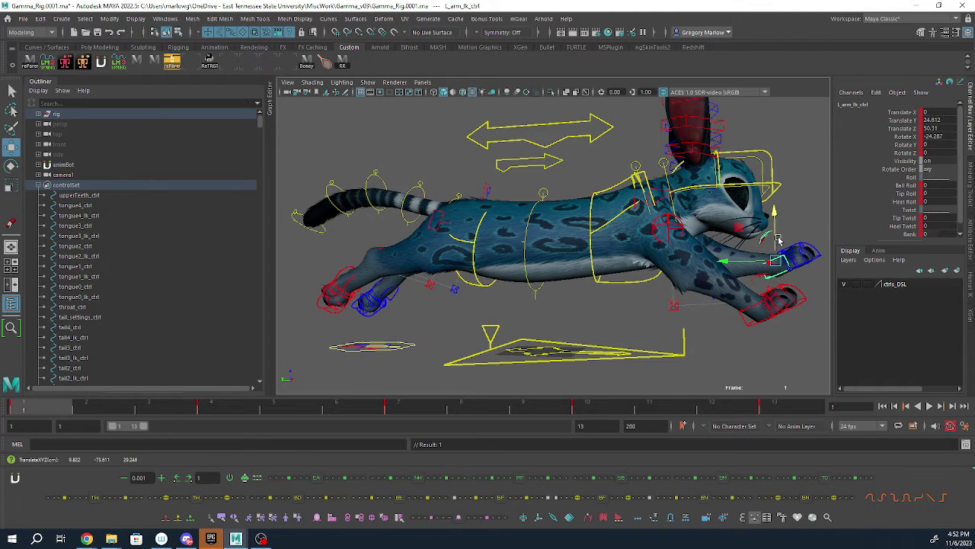
- On frame 7, try curling the spine with the pelvis control and a chest Rotate X of about 50.5, and undo both rotations
{"action": "left_click_drag", "start_coordinate": [626, 254], "coordinate": [682, 287], "text": "alt"}
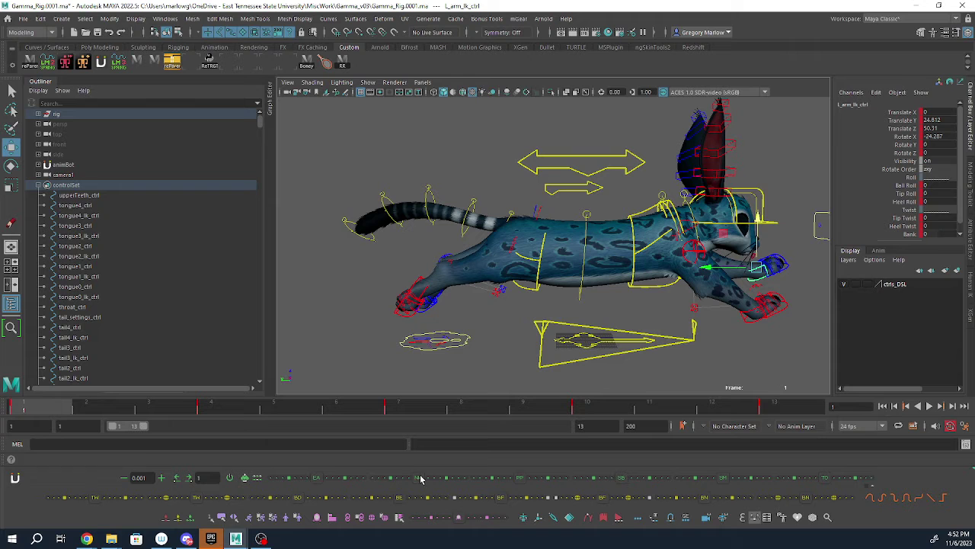
{"action": "left_click", "coordinate": [400, 409]}
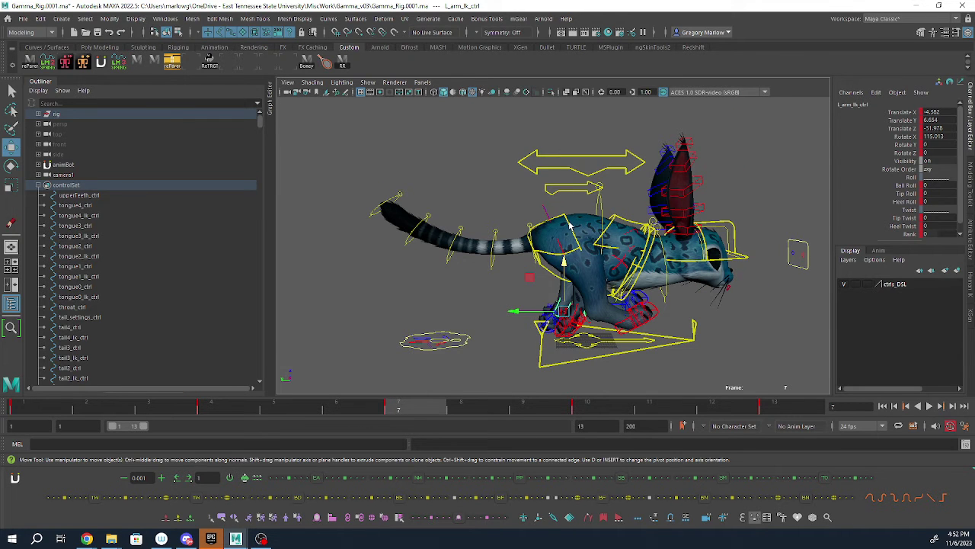
{"action": "scroll", "coordinate": [567, 238], "scroll_direction": "up", "scroll_amount": 5}
{"action": "scroll", "coordinate": [564, 228], "scroll_direction": "down", "scroll_amount": 2}
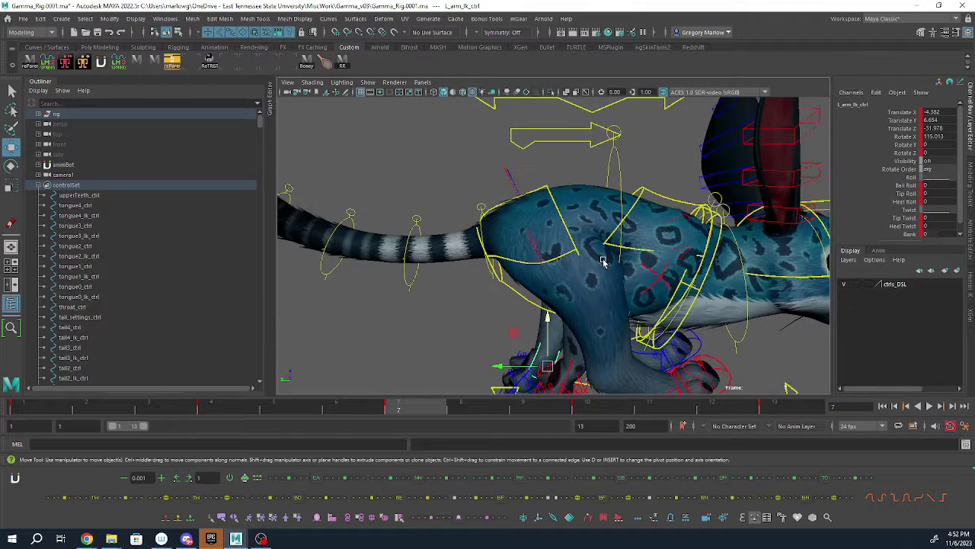
{"action": "left_click", "coordinate": [562, 224]}
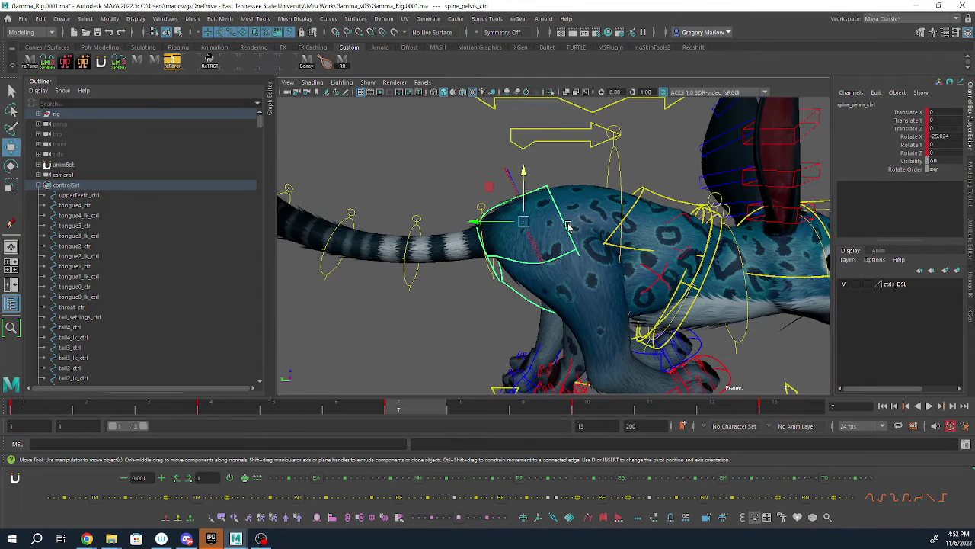
{"action": "key", "text": "e"}
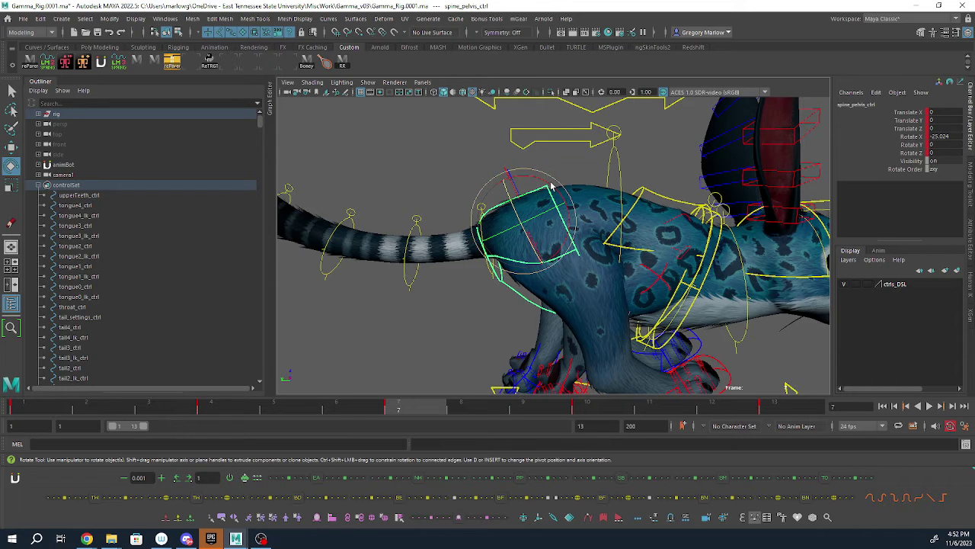
{"action": "left_click_drag", "start_coordinate": [552, 188], "coordinate": [627, 180]}
{"action": "left_click", "coordinate": [650, 193]}
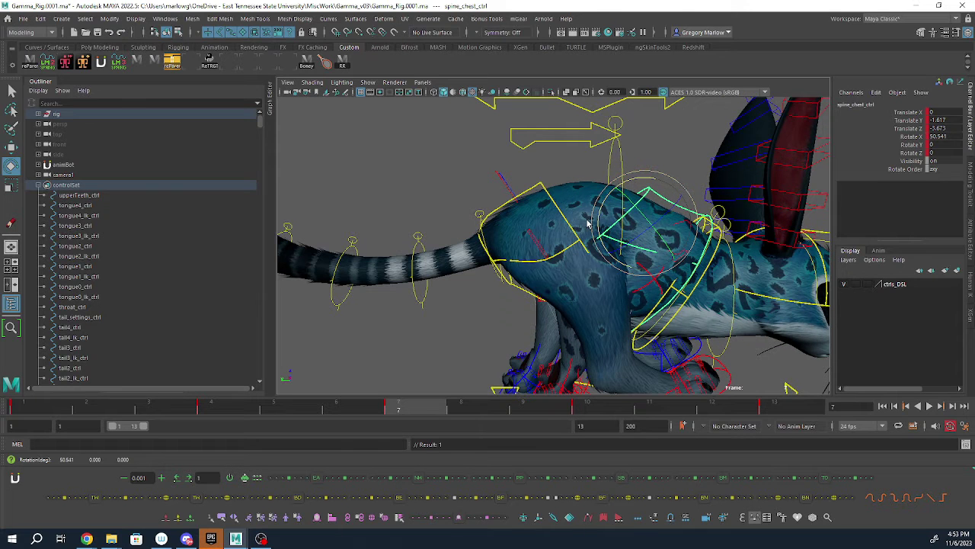
{"action": "key", "text": "ctrl+z"}
{"action": "key", "text": "ctrl+z"}
{"action": "key", "text": "ctrl+z"}
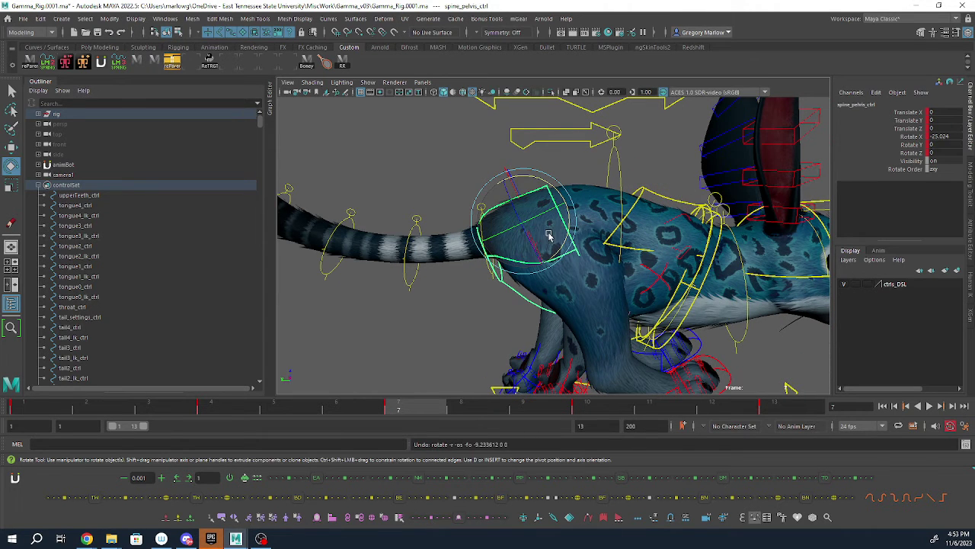
- On frame 1, try rotating the pelvis control and setting the chest's Rotate X to about -9.1, and undo both rotations
{"action": "left_click", "coordinate": [22, 409]}
{"action": "left_click_drag", "start_coordinate": [523, 201], "coordinate": [518, 207]}
{"action": "left_click", "coordinate": [677, 187]}
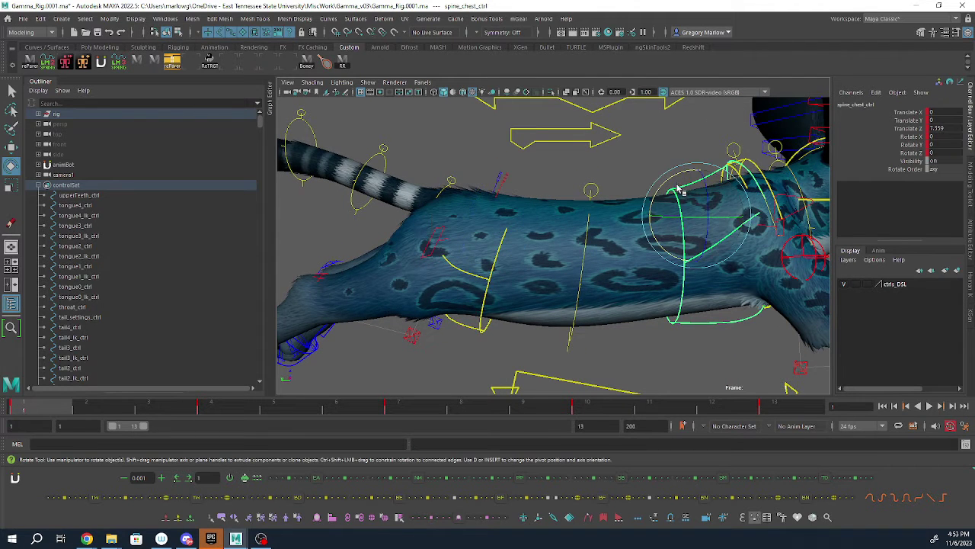
{"action": "left_click_drag", "start_coordinate": [676, 182], "coordinate": [669, 199]}
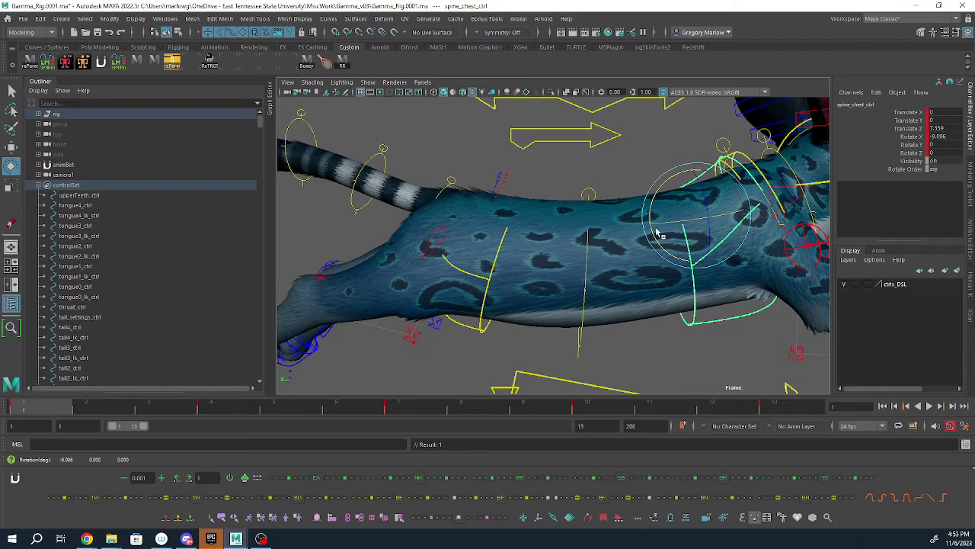
{"action": "key", "text": "ctrl+z"}
{"action": "key", "text": "ctrl+z"}
{"action": "key", "text": "ctrl+z"}
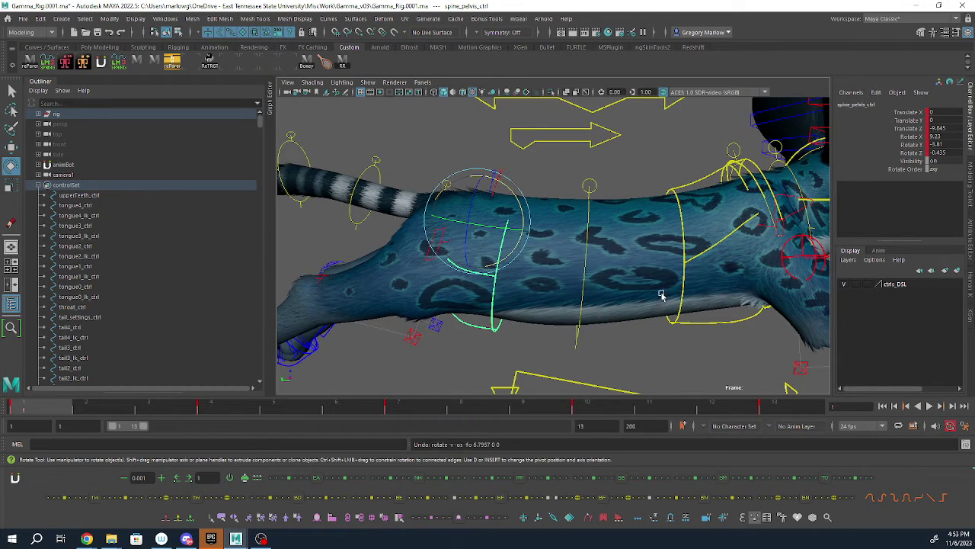
- Hide the rig controls by turning off the visibility of the ctrls_DSL layer
{"action": "scroll", "coordinate": [690, 301], "scroll_direction": "down", "scroll_amount": 2}
{"action": "left_click_drag", "start_coordinate": [684, 300], "coordinate": [670, 278], "text": "alt"}
{"action": "left_click", "coordinate": [844, 284]}
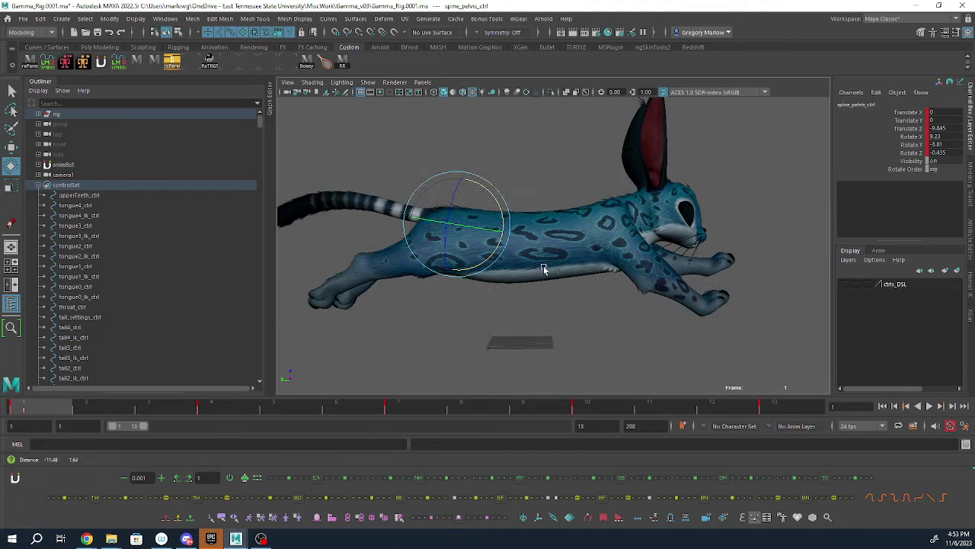
{"action": "right_click_drag", "start_coordinate": [544, 270], "coordinate": [549, 269], "text": "alt"}
{"action": "middle_click_drag", "start_coordinate": [563, 279], "coordinate": [546, 268], "text": "alt"}
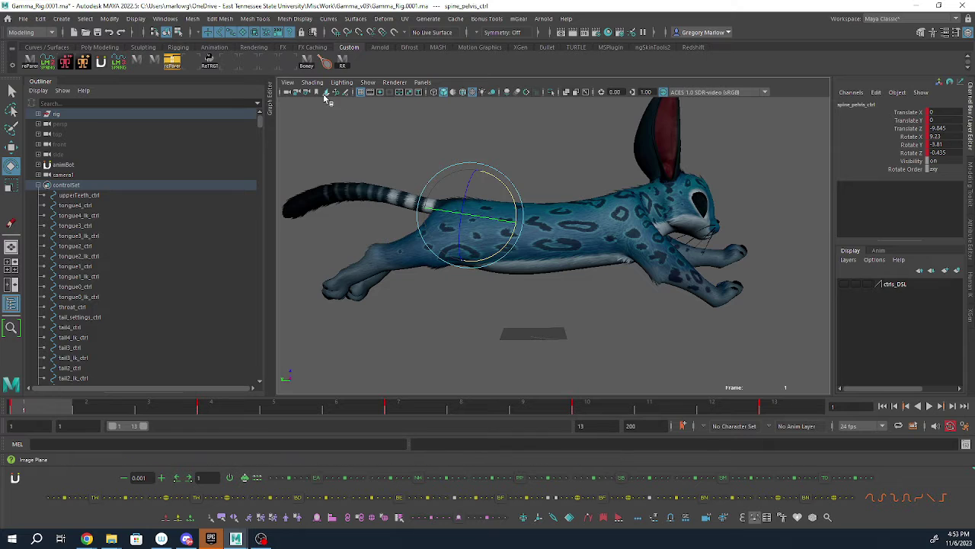
- Draw Grease Pencil circles over the hips and chest on frame 1, with outward-swinging arrows and lines joining them along back and belly
{"action": "left_click", "coordinate": [348, 93]}
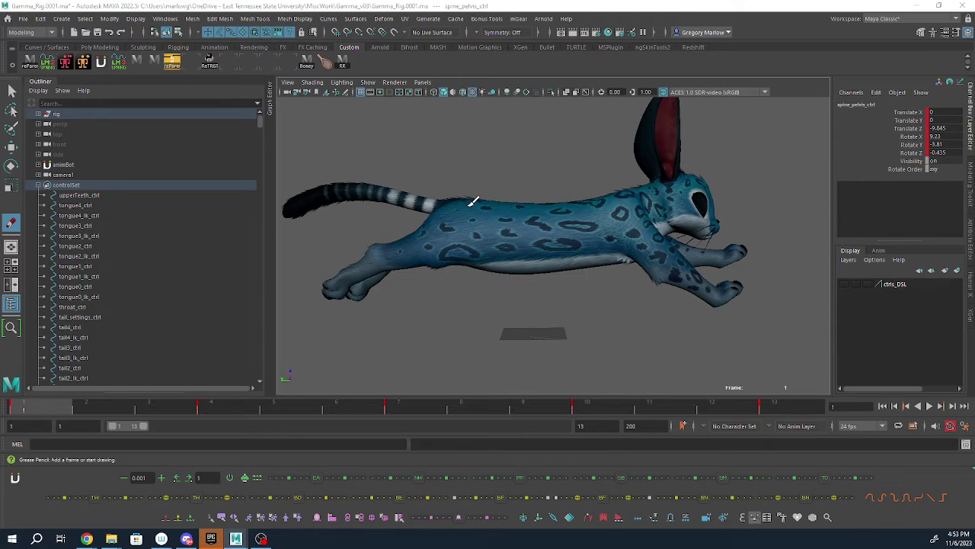
{"action": "left_click", "coordinate": [448, 201]}
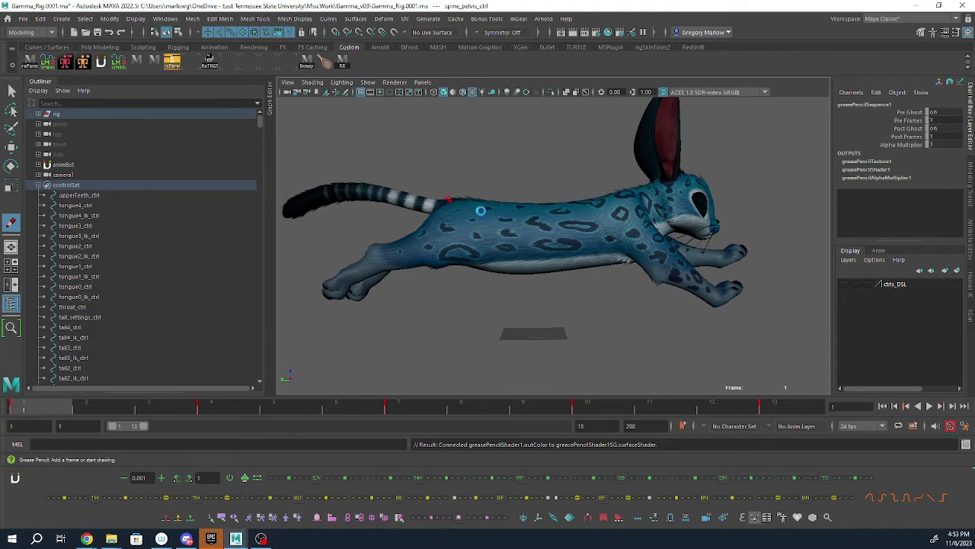
{"action": "key", "text": "ctrl+z"}
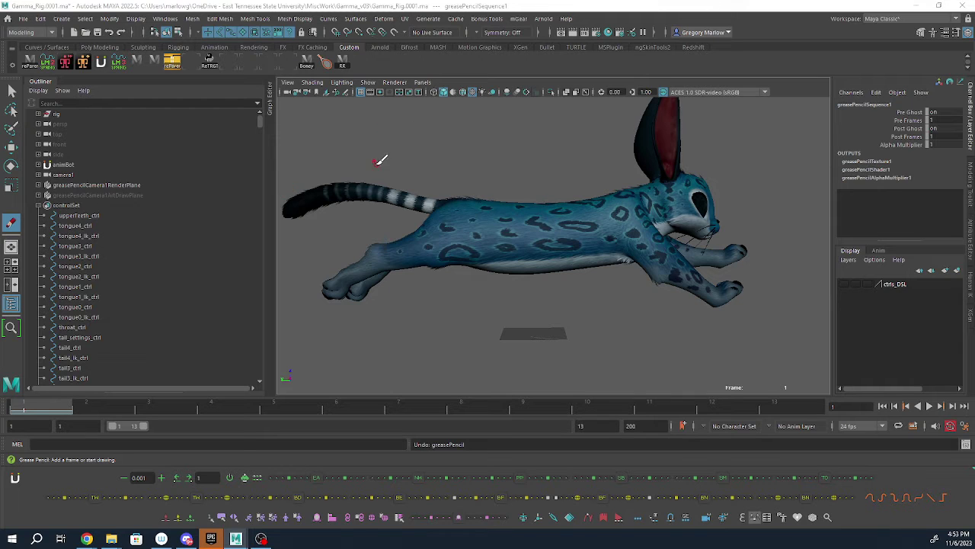
{"action": "mouse_move", "coordinate": [489, 197]}
{"action": "left_mouse_down"}
{"action": "mouse_move", "coordinate": [455, 195]}
{"action": "mouse_move", "coordinate": [429, 227]}
{"action": "mouse_move", "coordinate": [463, 250]}
{"action": "mouse_move", "coordinate": [500, 206]}
{"action": "left_mouse_up"}
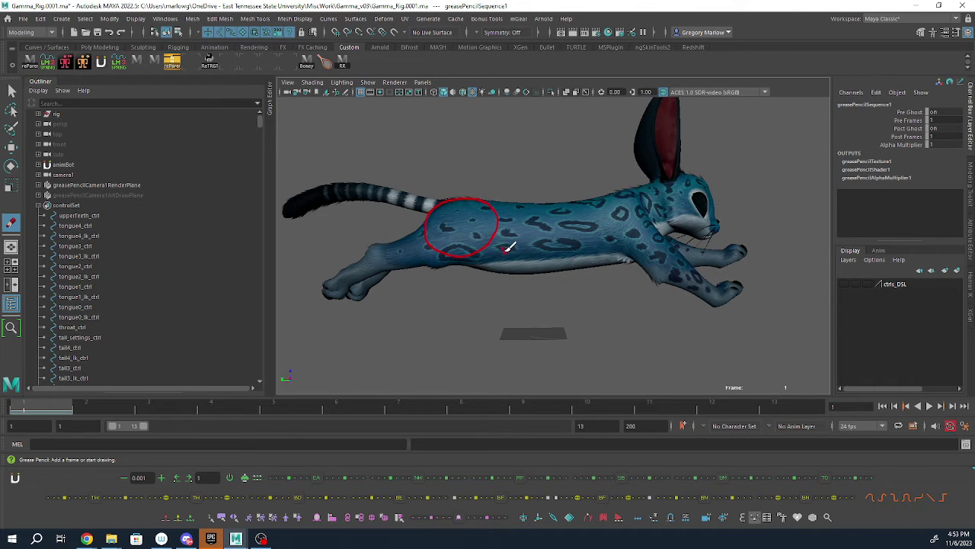
{"action": "mouse_move", "coordinate": [509, 237]}
{"action": "left_mouse_down"}
{"action": "mouse_move", "coordinate": [480, 262]}
{"action": "mouse_move", "coordinate": [424, 262]}
{"action": "left_mouse_up"}
{"action": "mouse_move", "coordinate": [603, 200]}
{"action": "left_mouse_down"}
{"action": "mouse_move", "coordinate": [619, 255]}
{"action": "mouse_move", "coordinate": [615, 195]}
{"action": "left_mouse_up"}
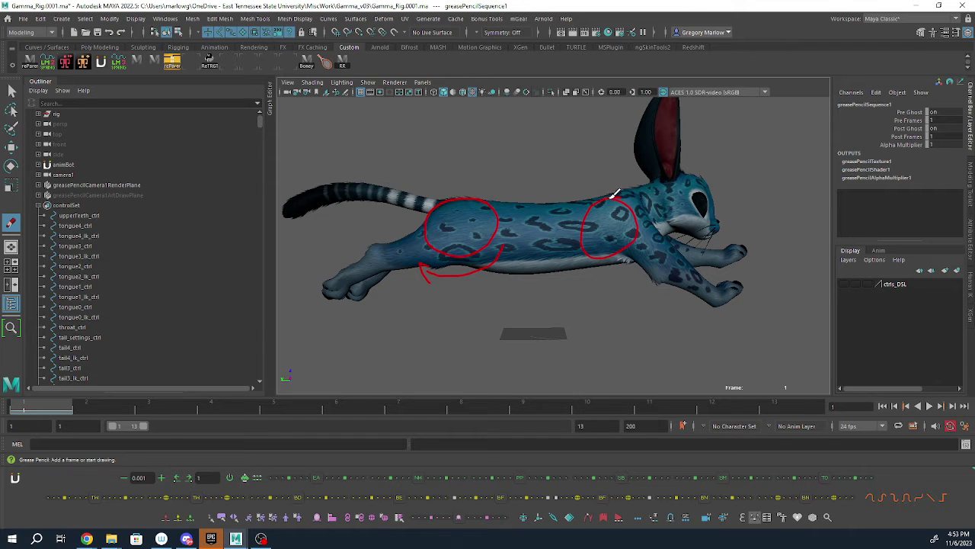
{"action": "mouse_move", "coordinate": [596, 277]}
{"action": "left_mouse_down"}
{"action": "mouse_move", "coordinate": [646, 259]}
{"action": "mouse_move", "coordinate": [660, 233]}
{"action": "left_mouse_up"}
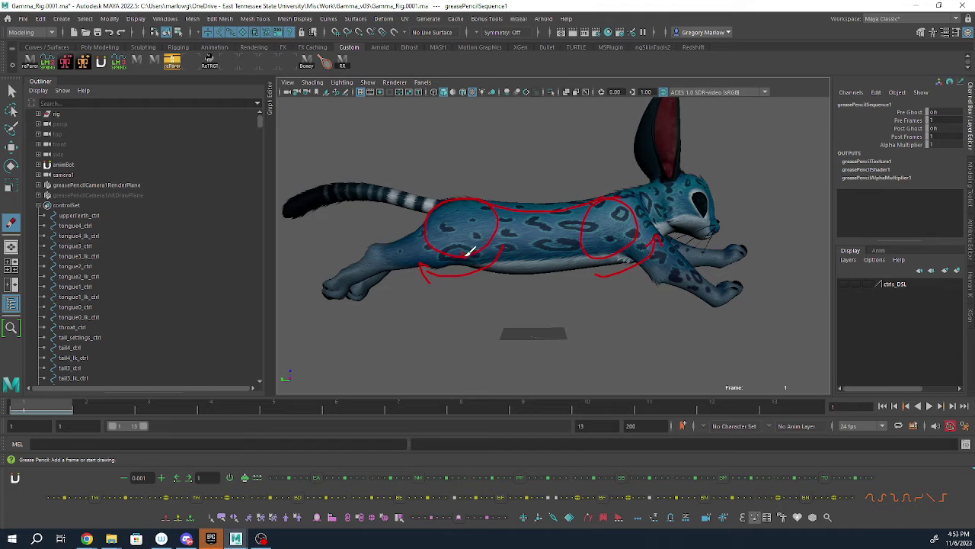
{"action": "left_click_drag", "start_coordinate": [517, 252], "coordinate": [585, 252]}
- Add a Grease Pencil frame at frame 7 and sketch the hip and chest circles, inward-curling arrows and arched back line
{"action": "left_click", "coordinate": [429, 409]}
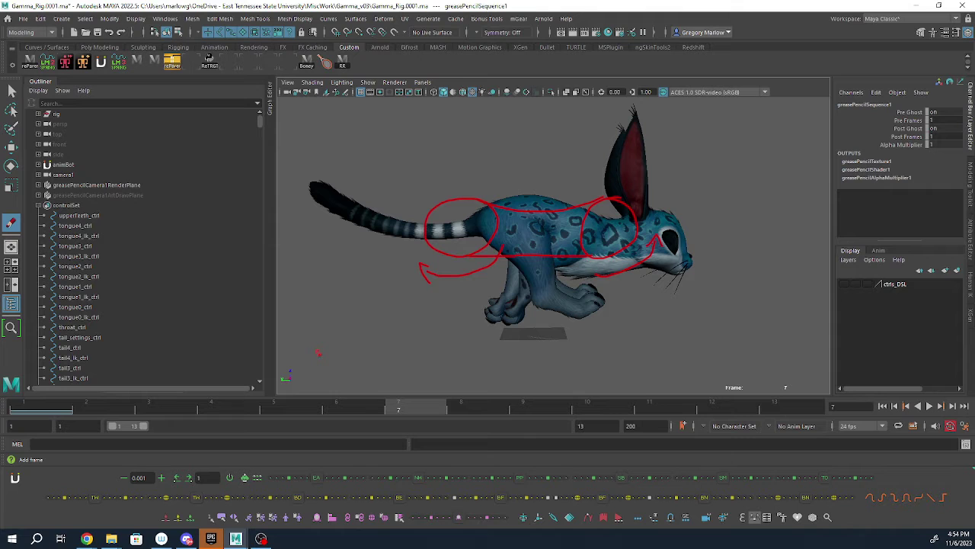
{"action": "left_click", "coordinate": [464, 316]}
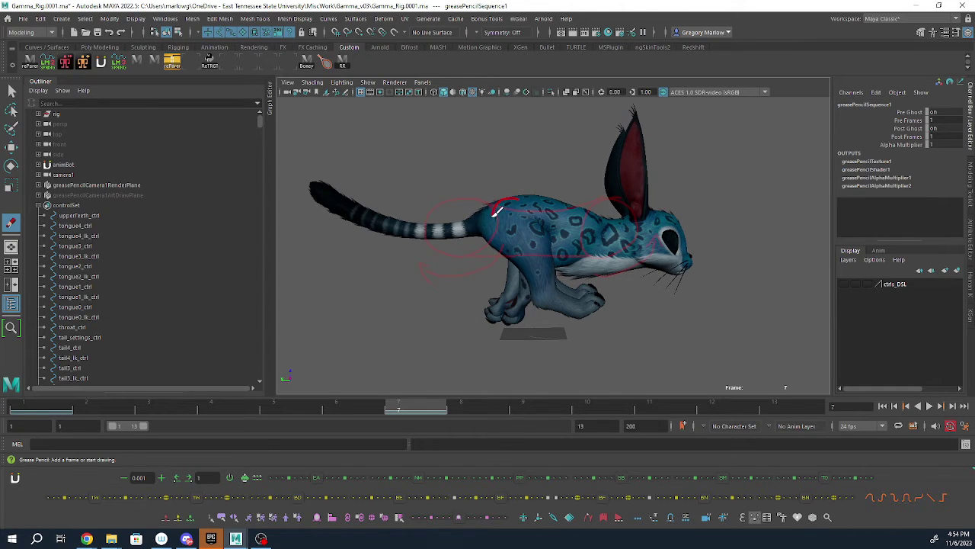
{"action": "mouse_move", "coordinate": [521, 243]}
{"action": "left_mouse_down"}
{"action": "mouse_move", "coordinate": [542, 213]}
{"action": "mouse_move", "coordinate": [508, 198]}
{"action": "mouse_move", "coordinate": [496, 250]}
{"action": "left_mouse_up"}
{"action": "mouse_move", "coordinate": [611, 220]}
{"action": "left_mouse_down"}
{"action": "mouse_move", "coordinate": [568, 257]}
{"action": "mouse_move", "coordinate": [602, 218]}
{"action": "mouse_move", "coordinate": [632, 257]}
{"action": "mouse_move", "coordinate": [575, 287]}
{"action": "mouse_move", "coordinate": [602, 294]}
{"action": "left_mouse_up"}
{"action": "mouse_move", "coordinate": [519, 195]}
{"action": "left_mouse_down"}
{"action": "mouse_move", "coordinate": [559, 187]}
{"action": "mouse_move", "coordinate": [585, 207]}
{"action": "left_mouse_up"}
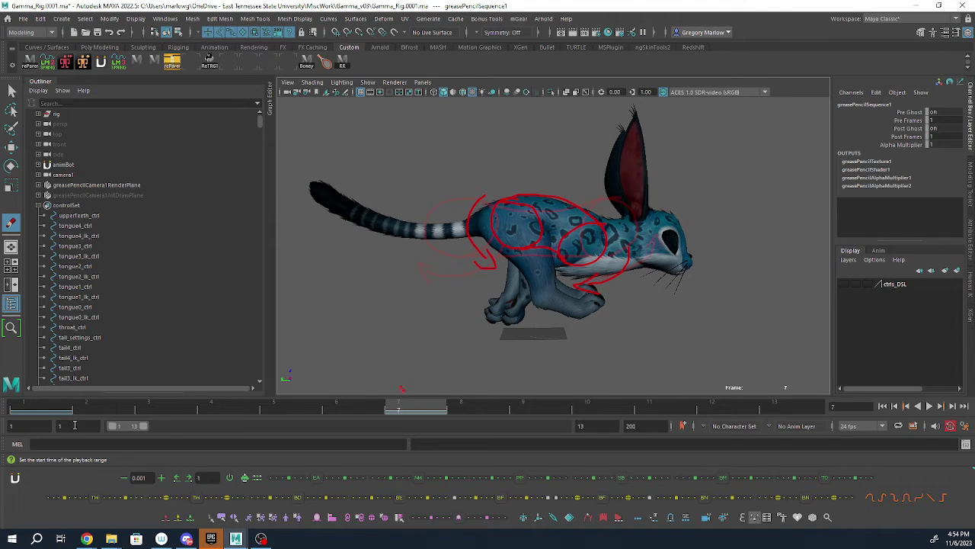
- Compare the spine sketches on frames 1 and 7 by switching between the two frames
{"action": "left_click", "coordinate": [53, 409]}
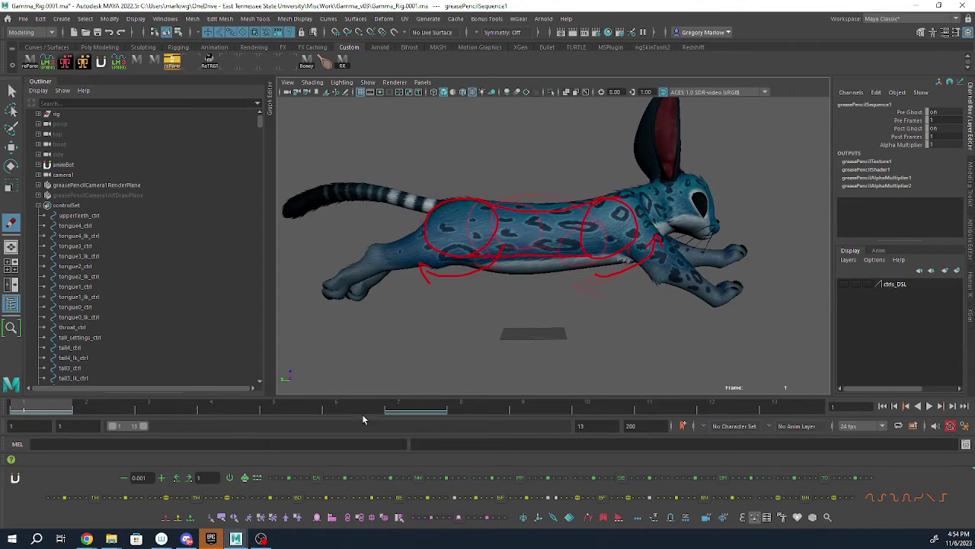
{"action": "left_click", "coordinate": [432, 412]}
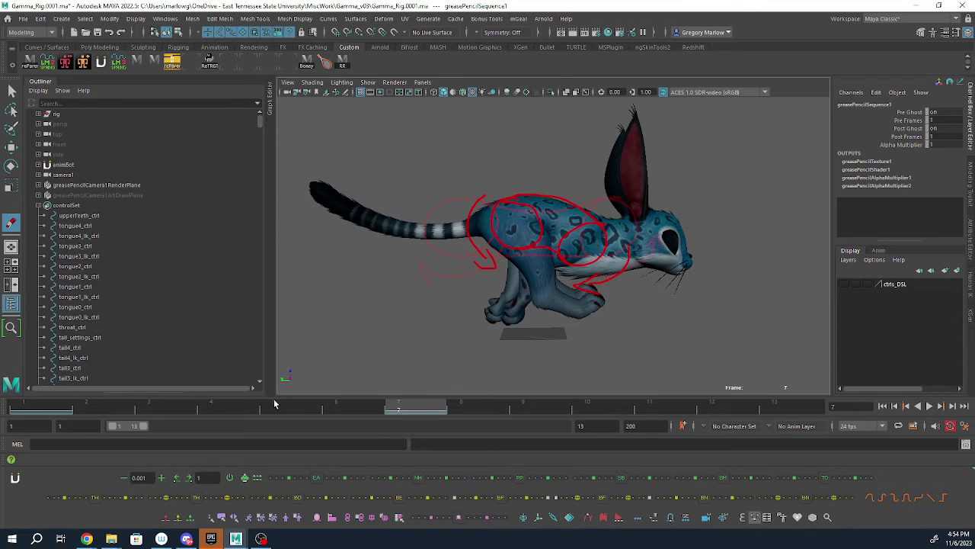
{"action": "left_click", "coordinate": [51, 411]}
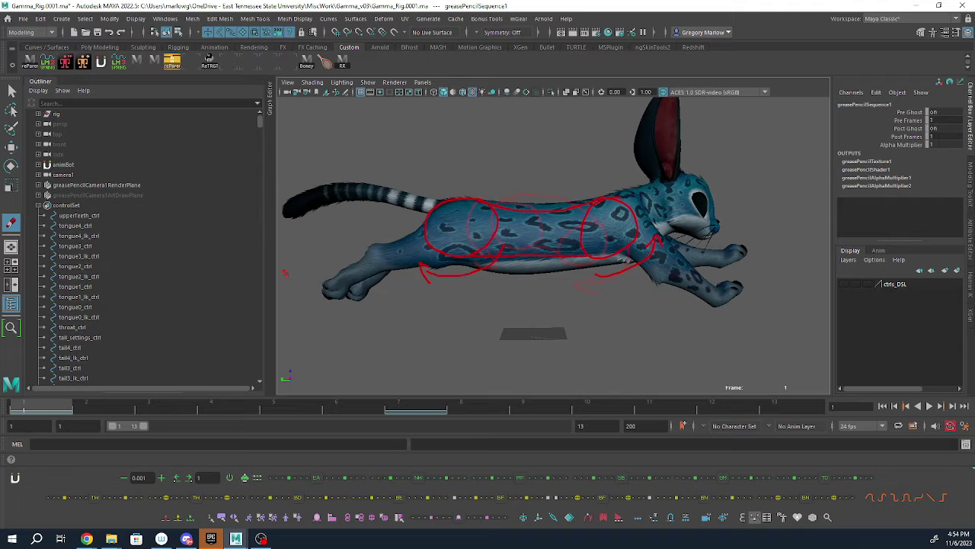
- Delete the Grease Pencil drawings on frames 1 and 7 and return to frame 1
{"action": "left_click", "coordinate": [288, 219]}
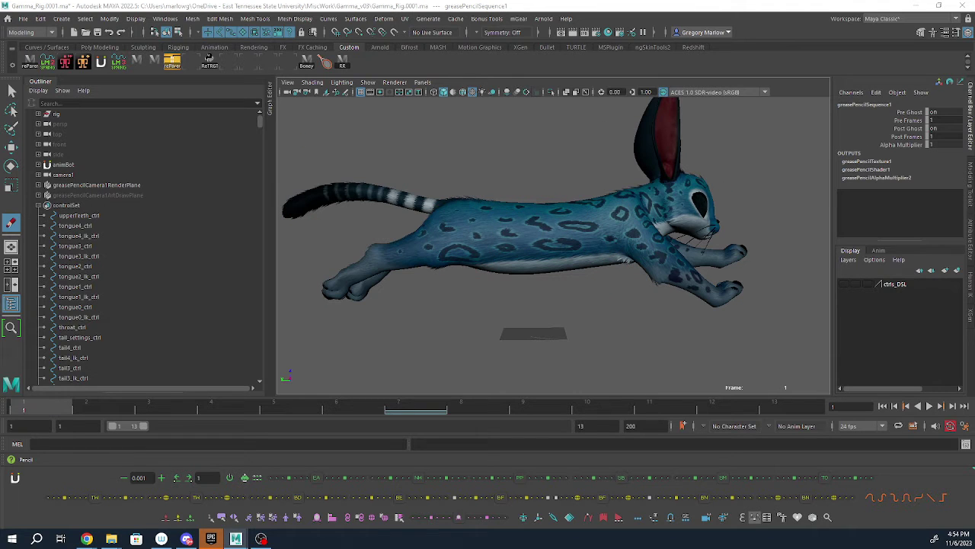
{"action": "left_click", "coordinate": [415, 412]}
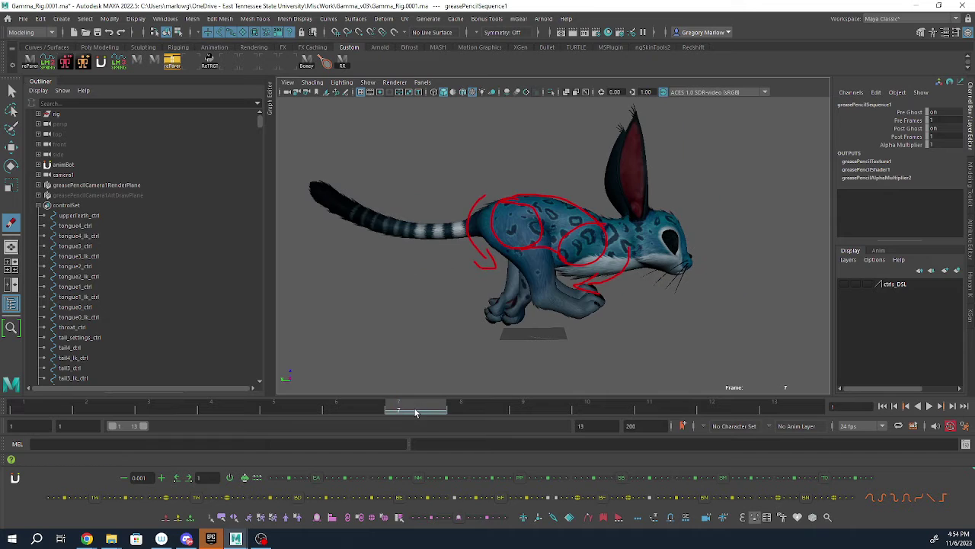
{"action": "left_click", "coordinate": [287, 219]}
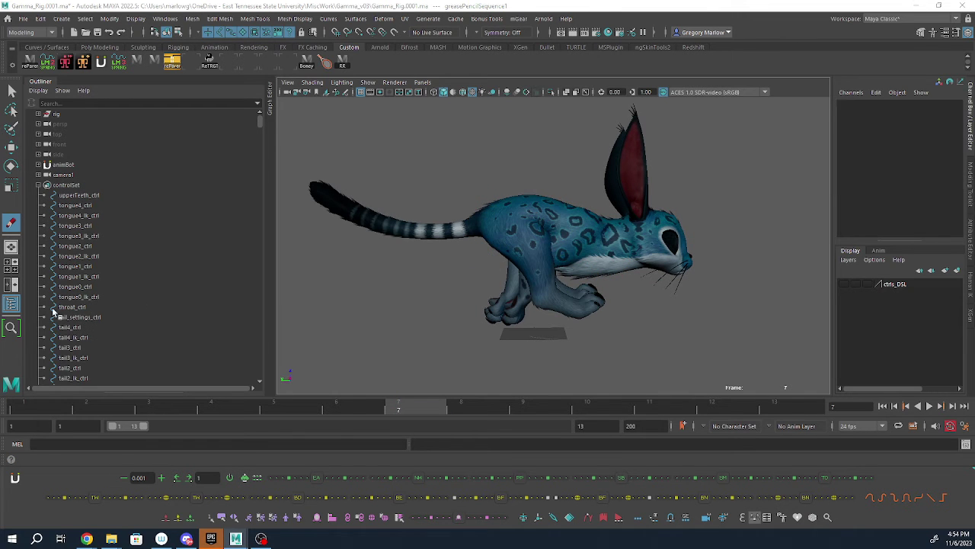
{"action": "left_click", "coordinate": [32, 404]}
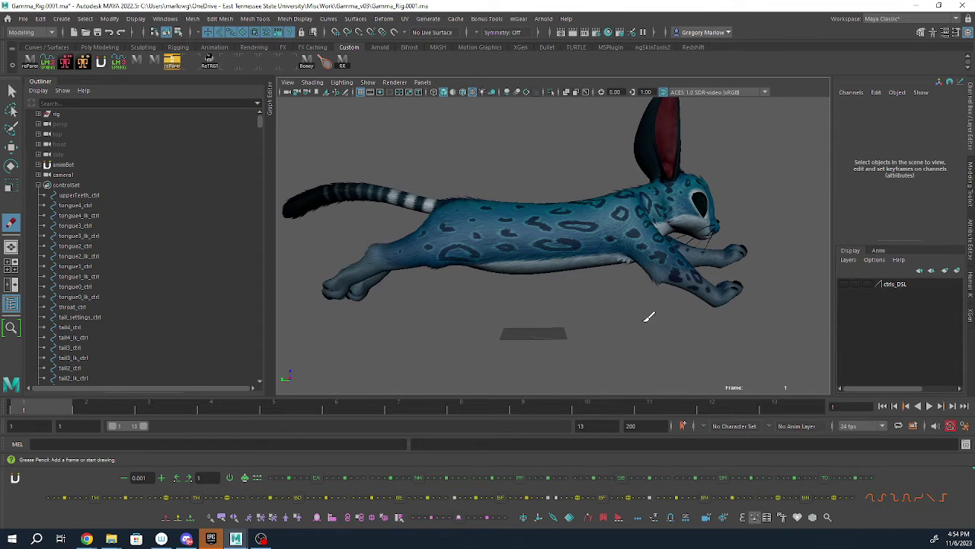
- On frame 1, draw a Grease Pencil line of action from behind the tail, along the sagging back and past the head
{"action": "right_click_drag", "start_coordinate": [645, 321], "coordinate": [618, 317], "text": "alt"}
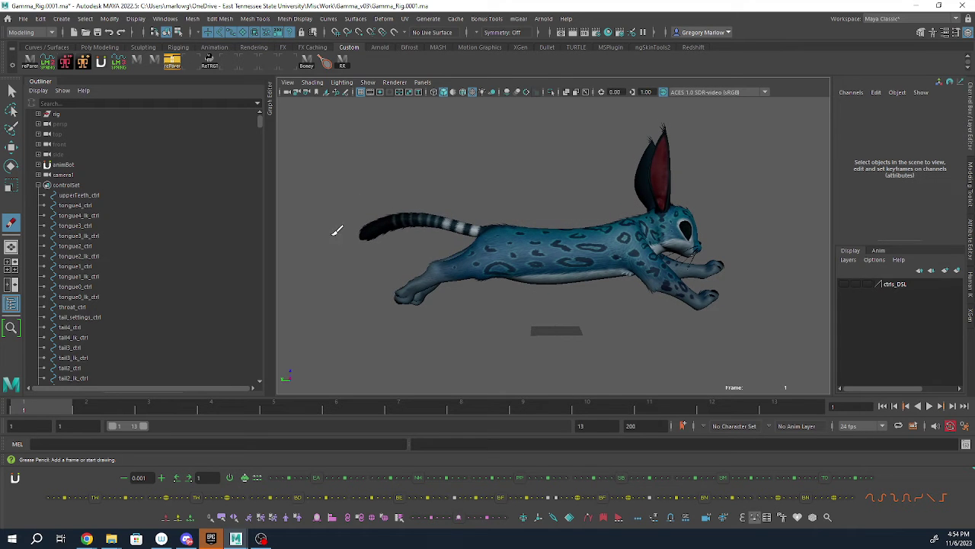
{"action": "mouse_move", "coordinate": [326, 254]}
{"action": "left_mouse_down"}
{"action": "mouse_move", "coordinate": [348, 237]}
{"action": "mouse_move", "coordinate": [435, 222]}
{"action": "mouse_move", "coordinate": [600, 240]}
{"action": "left_mouse_up"}
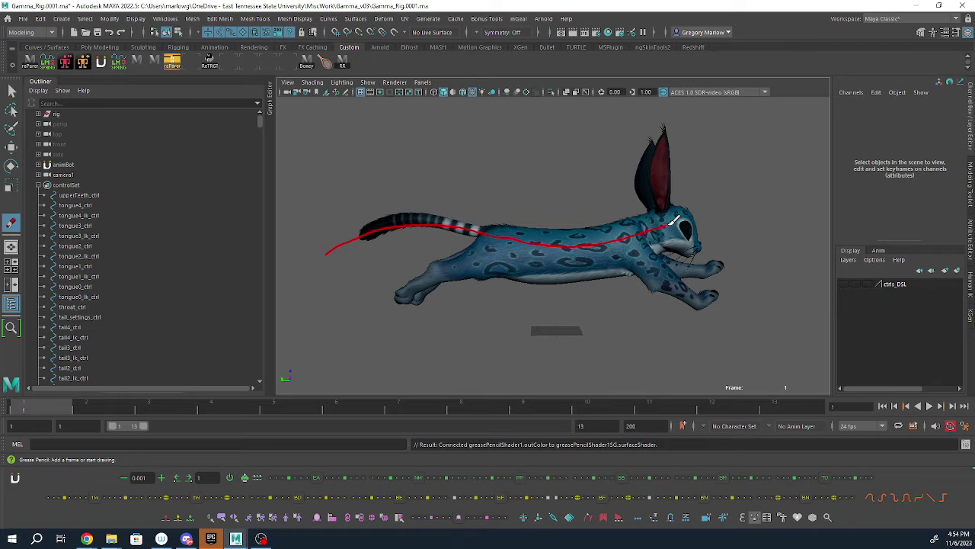
{"action": "left_click_drag", "start_coordinate": [674, 221], "coordinate": [739, 187]}
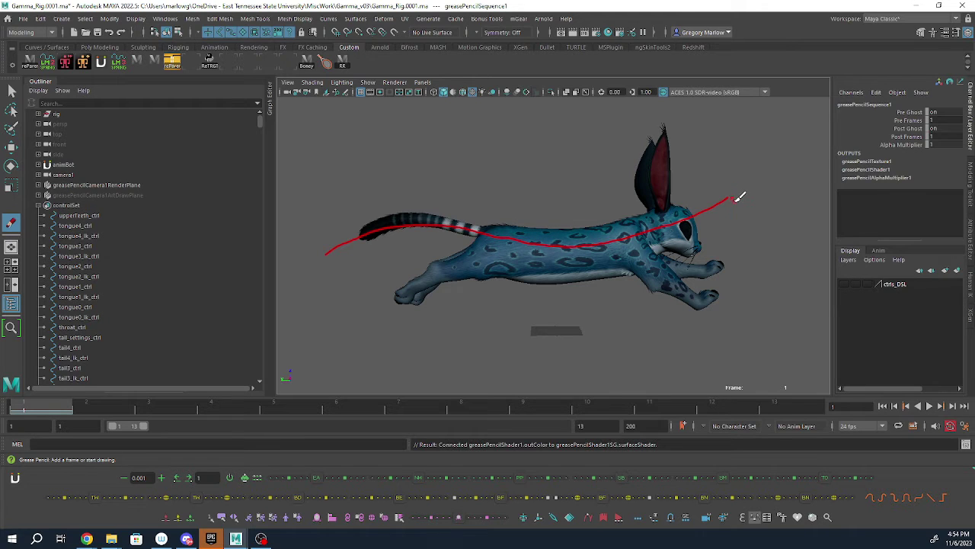
- On frame 7, draw a Grease Pencil line of action along tail, arched back and head, with a wave and backward arrow above
{"action": "left_click", "coordinate": [402, 411]}
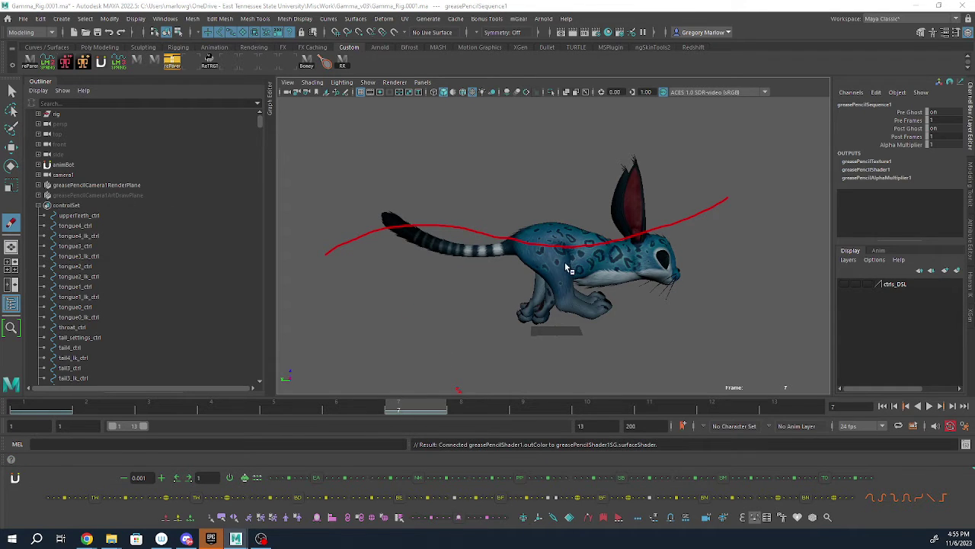
{"action": "left_click", "coordinate": [375, 210]}
{"action": "mouse_move", "coordinate": [373, 201]}
{"action": "left_mouse_down"}
{"action": "mouse_move", "coordinate": [405, 224]}
{"action": "mouse_move", "coordinate": [485, 247]}
{"action": "mouse_move", "coordinate": [583, 239]}
{"action": "mouse_move", "coordinate": [713, 268]}
{"action": "left_mouse_up"}
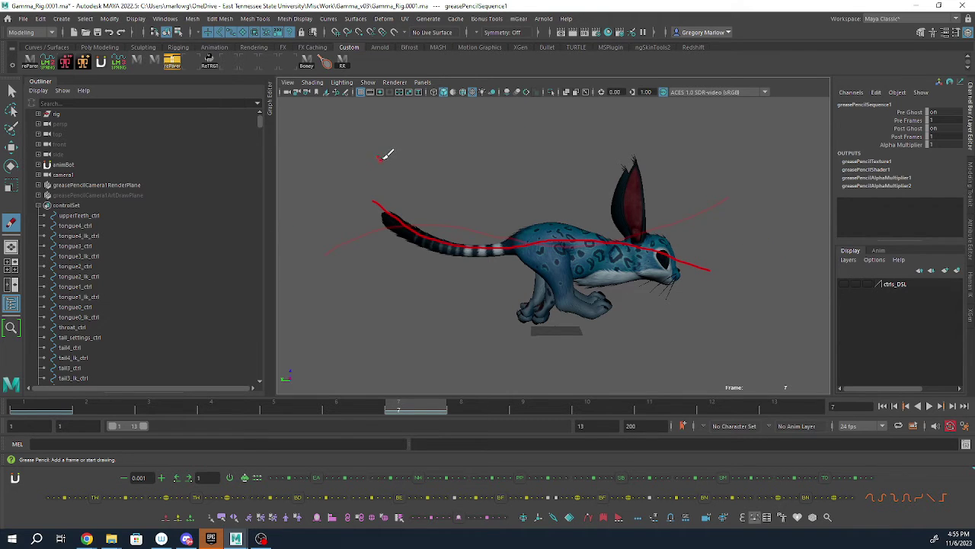
{"action": "mouse_move", "coordinate": [381, 158]}
{"action": "left_mouse_down"}
{"action": "mouse_move", "coordinate": [444, 125]}
{"action": "mouse_move", "coordinate": [540, 174]}
{"action": "mouse_move", "coordinate": [653, 129]}
{"action": "left_mouse_up"}
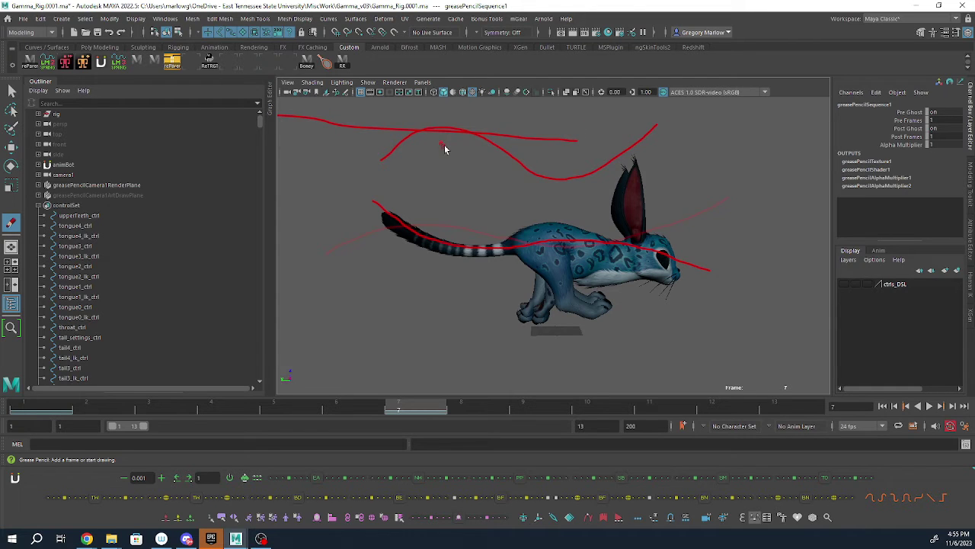
{"action": "mouse_move", "coordinate": [538, 150]}
{"action": "left_mouse_down"}
{"action": "mouse_move", "coordinate": [344, 139]}
{"action": "mouse_move", "coordinate": [362, 163]}
{"action": "left_mouse_up"}
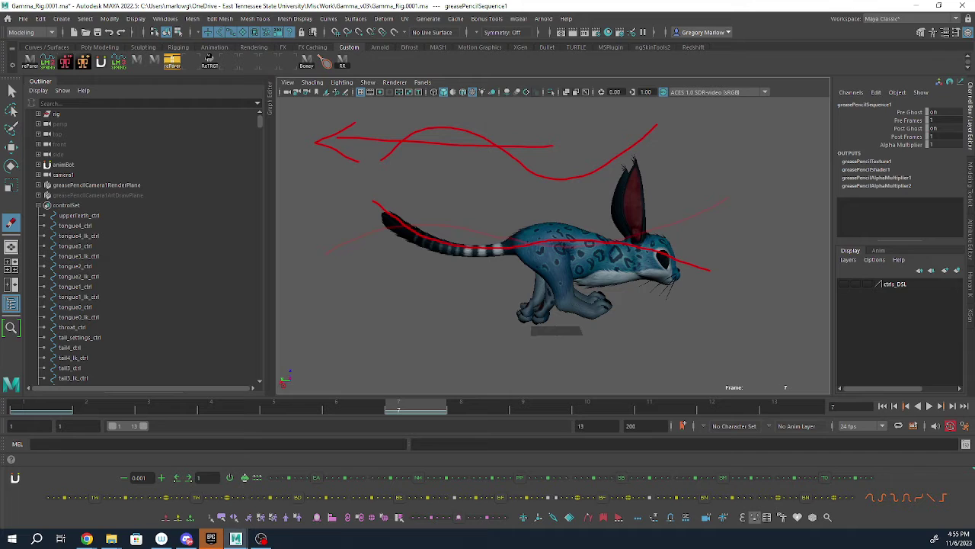
- Delete the Grease Pencil drawings on frames 7 and 1
{"action": "left_click", "coordinate": [397, 412]}
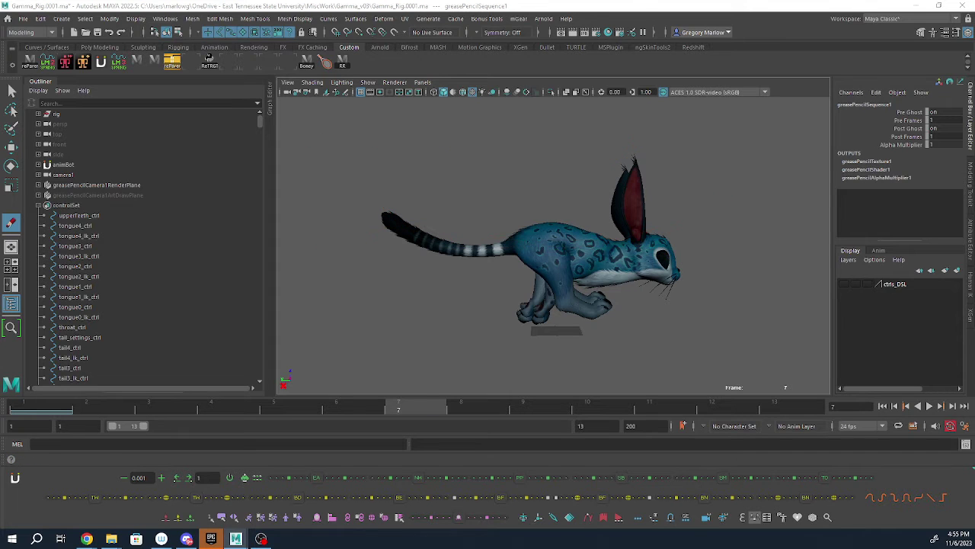
{"action": "left_click", "coordinate": [25, 407]}
{"action": "key", "text": "Delete"}
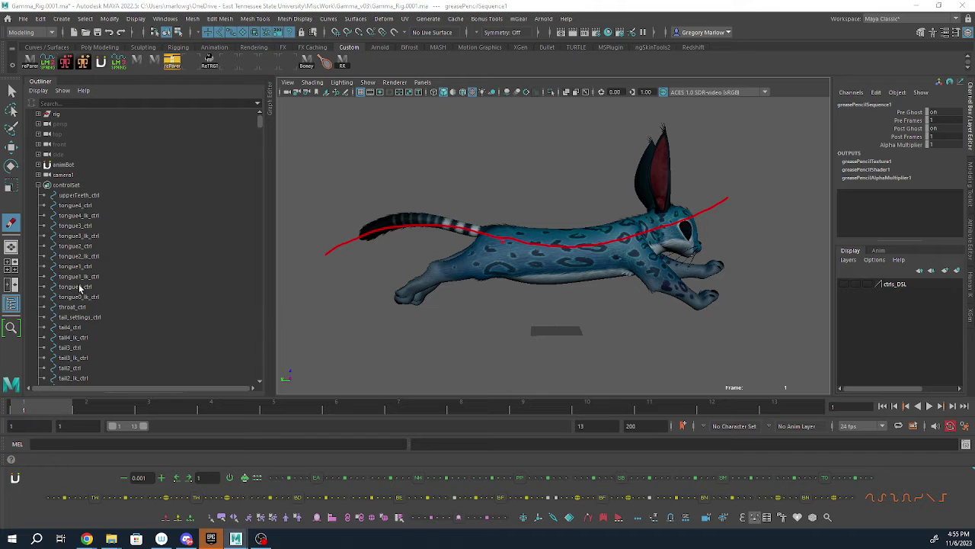
- Compare the gathered pose on frame 7 with the extended pose on frame 1 from the side, ending on frame 7
{"action": "left_click", "coordinate": [423, 408]}
{"action": "scroll", "coordinate": [629, 297], "scroll_direction": "up", "scroll_amount": 3}
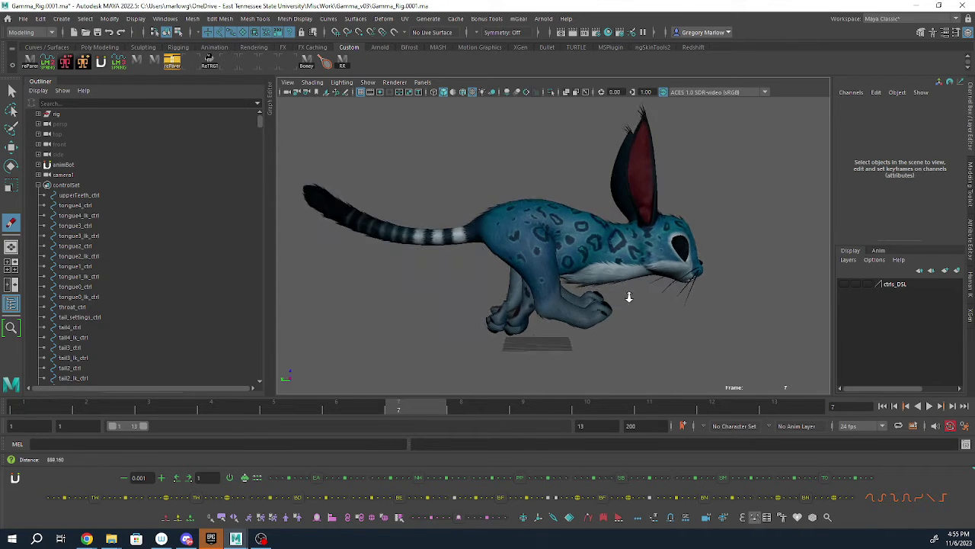
{"action": "scroll", "coordinate": [629, 297], "scroll_direction": "up", "scroll_amount": 3}
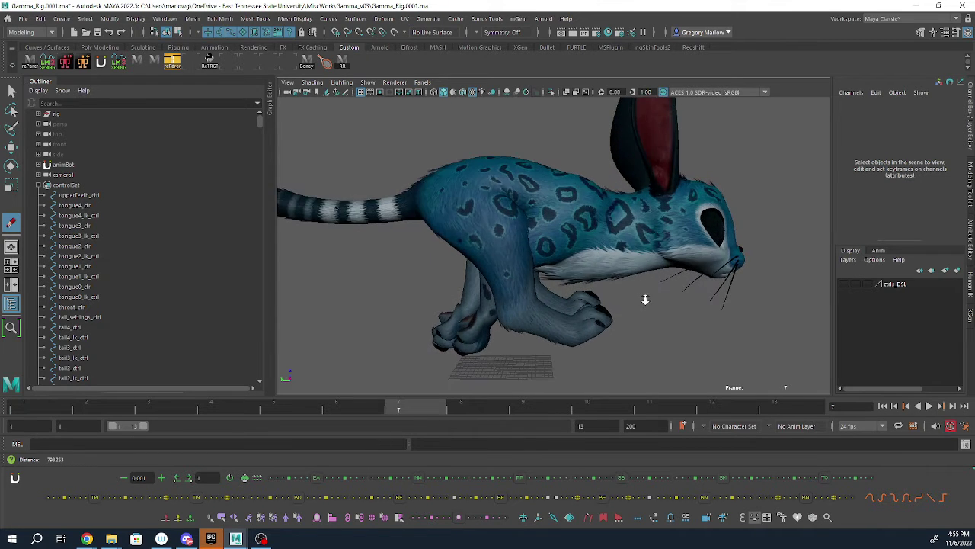
{"action": "left_click", "coordinate": [24, 409]}
{"action": "scroll", "coordinate": [764, 312], "scroll_direction": "down", "scroll_amount": 2}
{"action": "scroll", "coordinate": [764, 312], "scroll_direction": "down", "scroll_amount": 2}
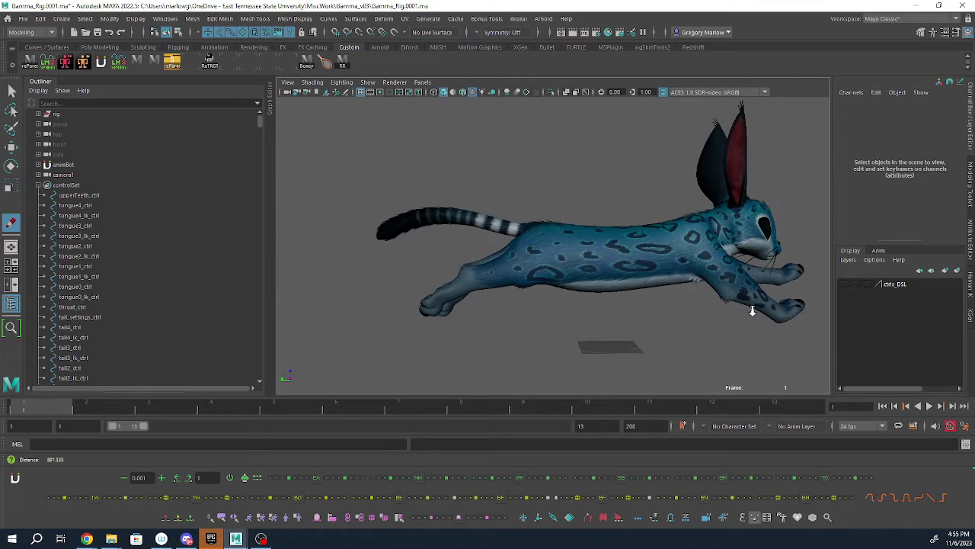
{"action": "scroll", "coordinate": [764, 313], "scroll_direction": "up", "scroll_amount": 3}
{"action": "left_click", "coordinate": [417, 412]}
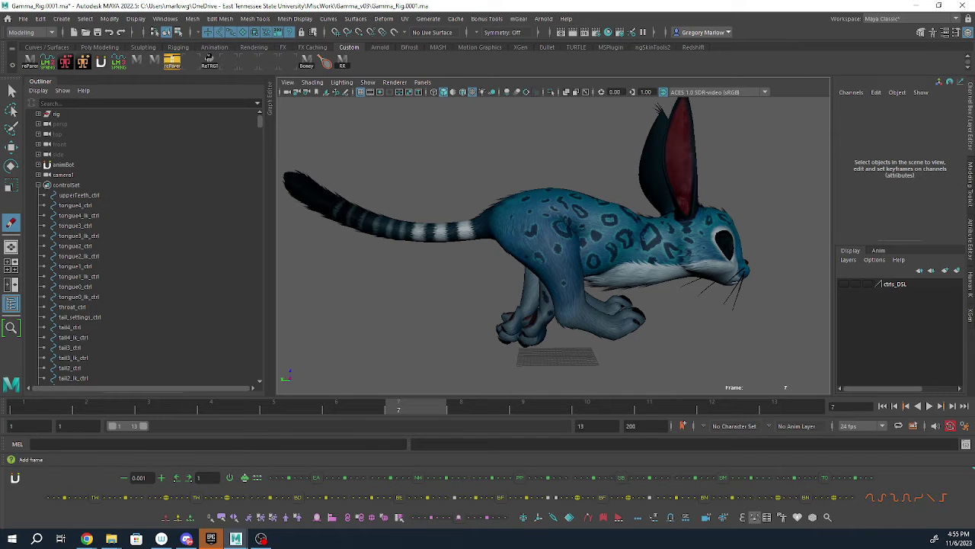
- Show the ctrls_DSL layer and shift the right front paw control backward and the right hind paw control forward on frame 7
{"action": "left_click_drag", "start_coordinate": [449, 320], "coordinate": [538, 313], "text": "alt"}
{"action": "left_click", "coordinate": [844, 284]}
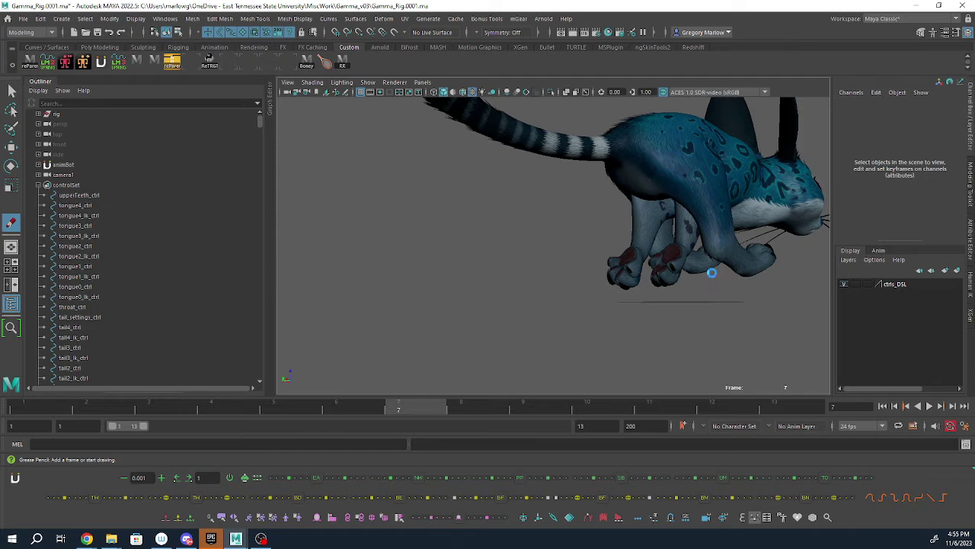
{"action": "key", "text": "w"}
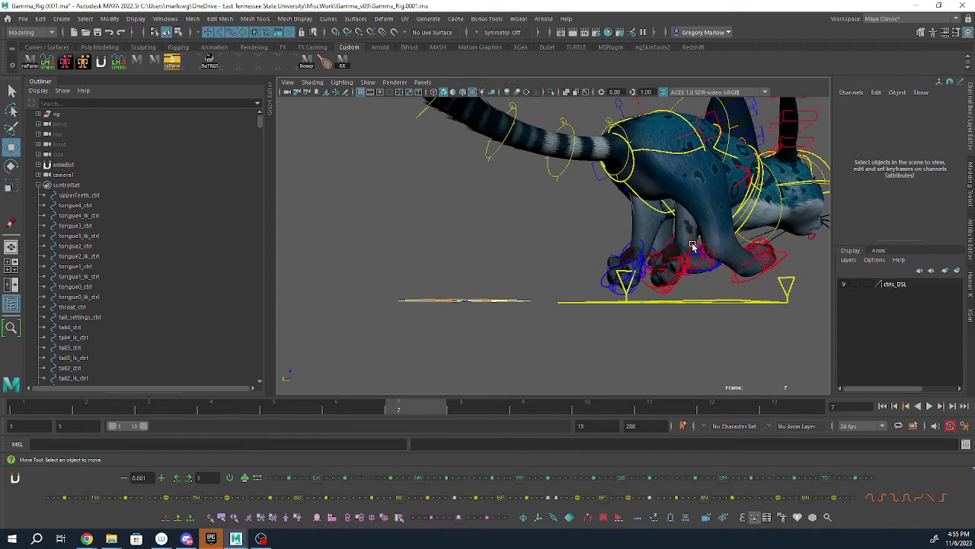
{"action": "left_click", "coordinate": [695, 246]}
{"action": "mouse_move", "coordinate": [695, 245]}
{"action": "left_mouse_down", "text": "alt"}
{"action": "mouse_move", "coordinate": [670, 275]}
{"action": "mouse_move", "coordinate": [656, 257]}
{"action": "mouse_move", "coordinate": [636, 259]}
{"action": "left_mouse_up", "text": "alt"}
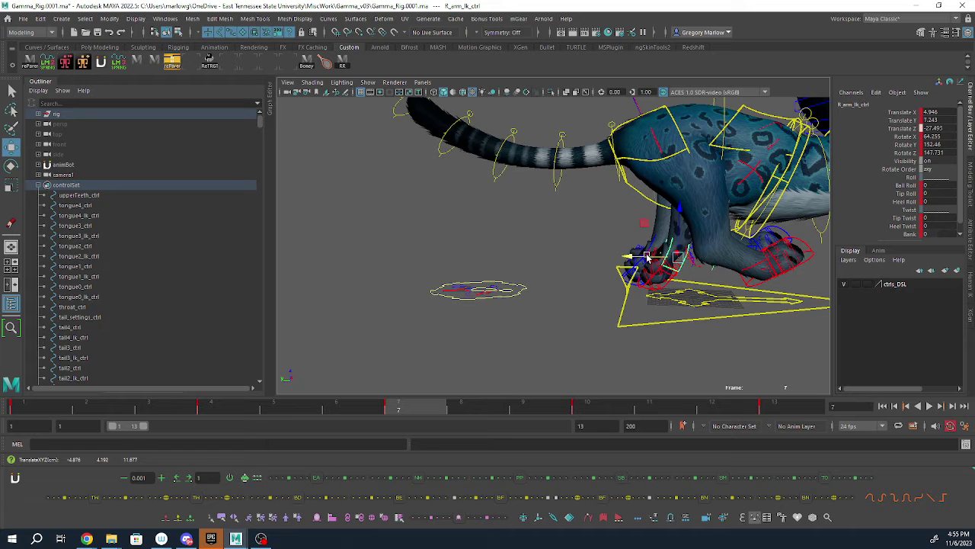
{"action": "left_click", "coordinate": [764, 267]}
{"action": "left_click_drag", "start_coordinate": [731, 260], "coordinate": [764, 233]}
{"action": "middle_click_drag", "start_coordinate": [764, 234], "coordinate": [752, 256], "text": "alt"}
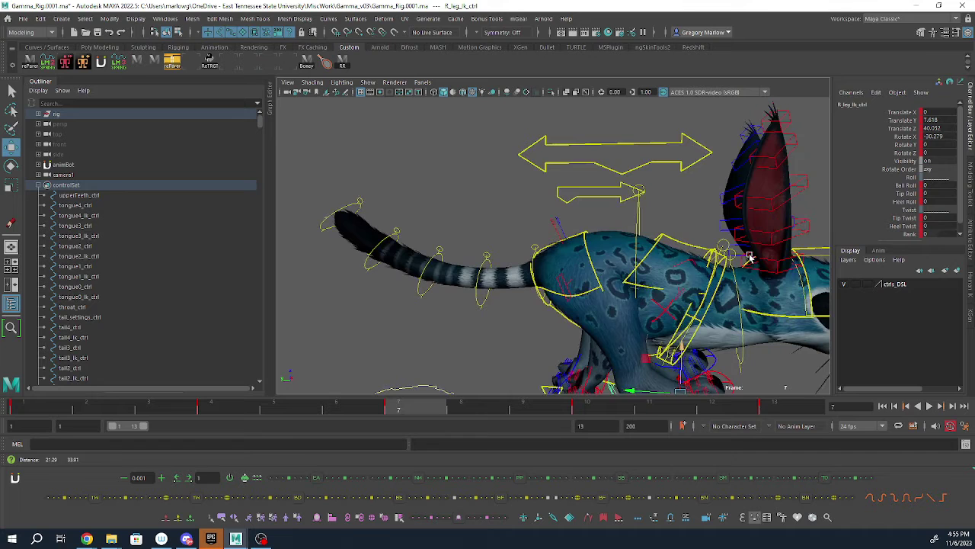
- Rotate the pelvis control to about -24.8 and the chest control to about 44.6 in X, raising the chest slightly
{"action": "left_click", "coordinate": [585, 246]}
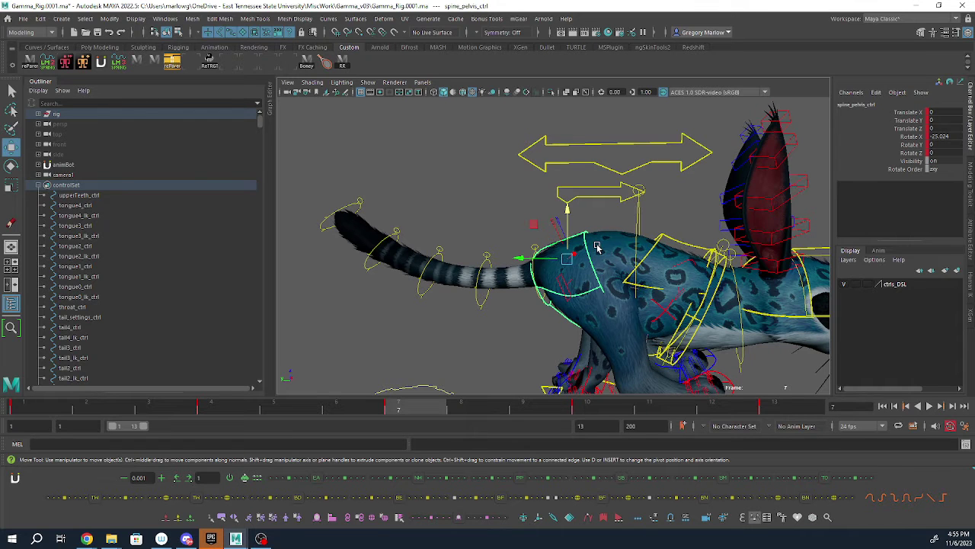
{"action": "key", "text": "e"}
{"action": "left_click_drag", "start_coordinate": [598, 238], "coordinate": [603, 232]}
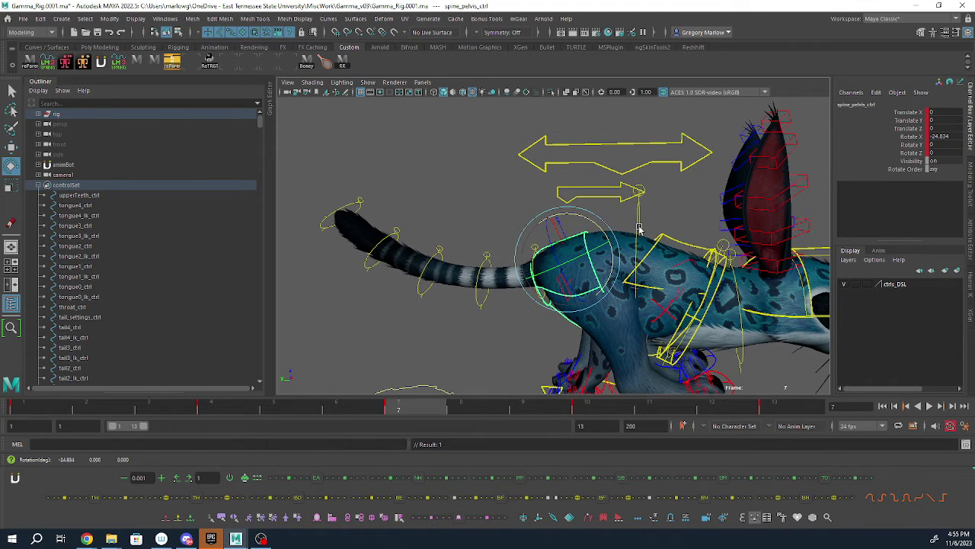
{"action": "left_click", "coordinate": [671, 236]}
{"action": "left_click_drag", "start_coordinate": [682, 223], "coordinate": [684, 223]}
{"action": "key", "text": "w"}
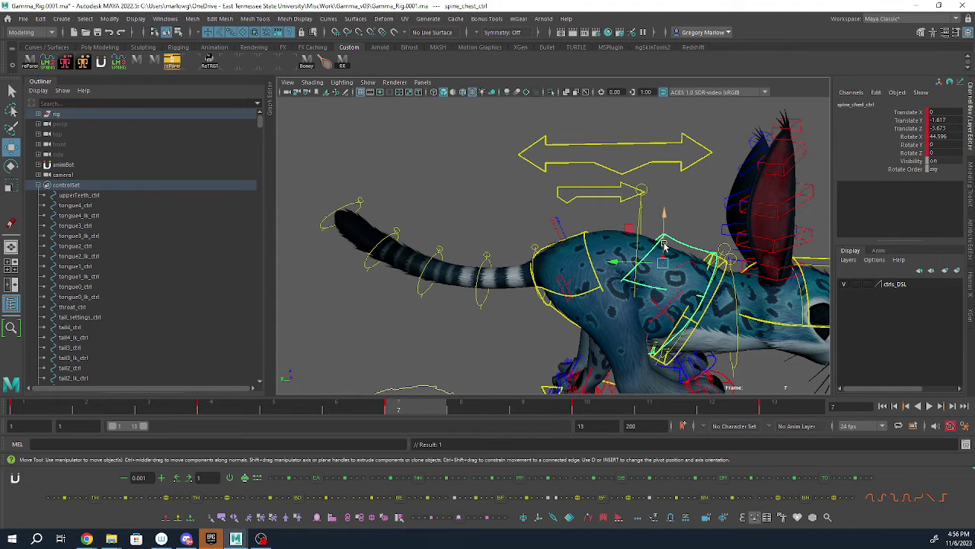
{"action": "left_click_drag", "start_coordinate": [663, 245], "coordinate": [652, 238]}
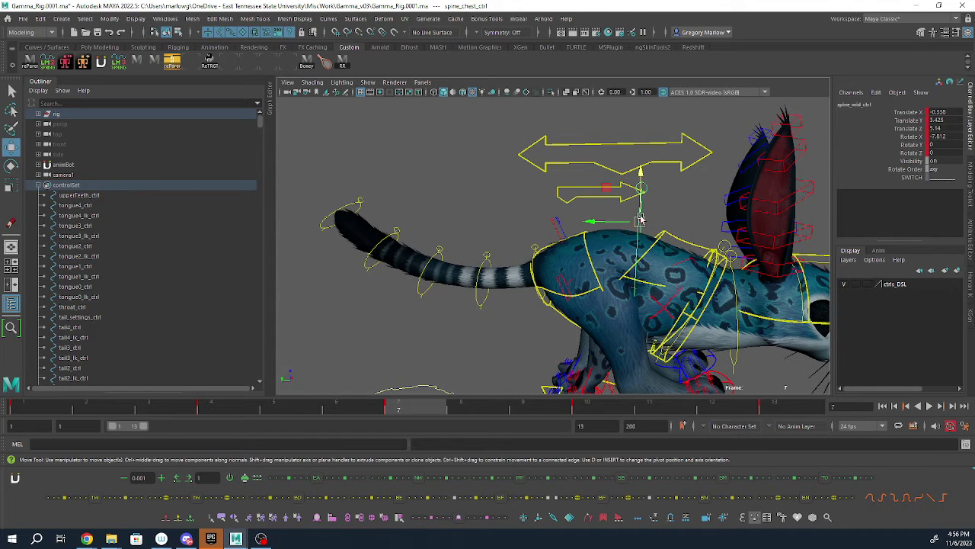
- Move the mid-spine control to about 1.7 in Y and 2.9 in Z, checking the back's shape from several angles
{"action": "left_click", "coordinate": [619, 223]}
{"action": "left_click_drag", "start_coordinate": [620, 223], "coordinate": [576, 200]}
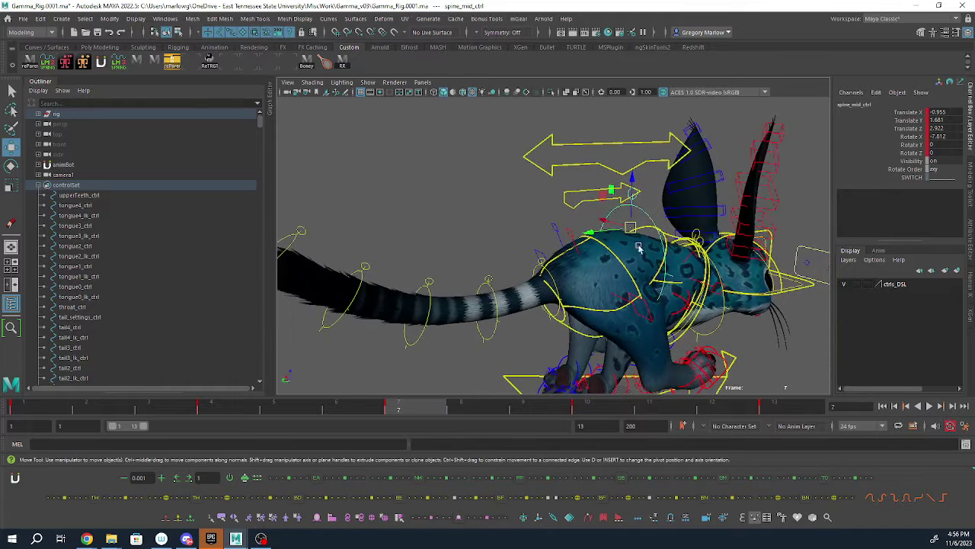
{"action": "left_click", "coordinate": [577, 193]}
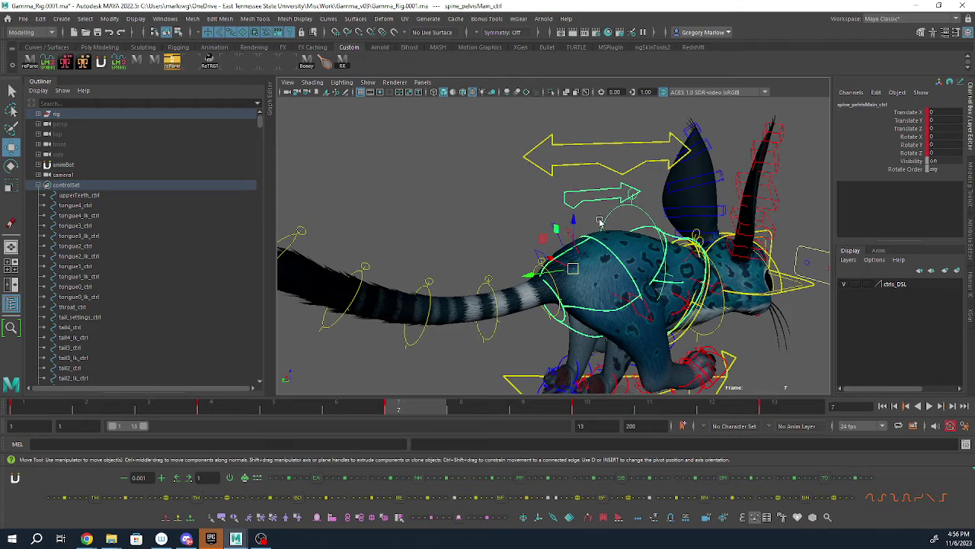
{"action": "left_click", "coordinate": [494, 222]}
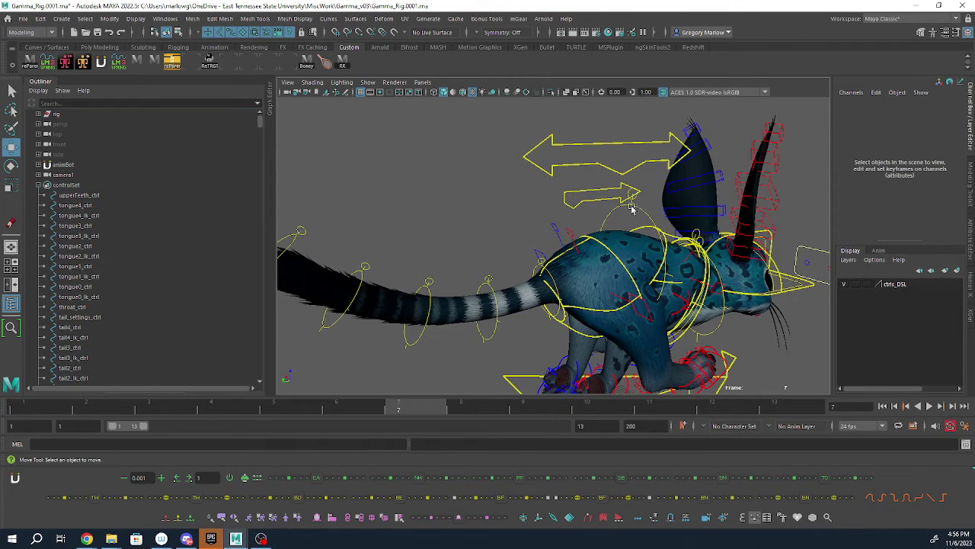
{"action": "left_click_drag", "start_coordinate": [630, 207], "coordinate": [667, 221], "text": "alt"}
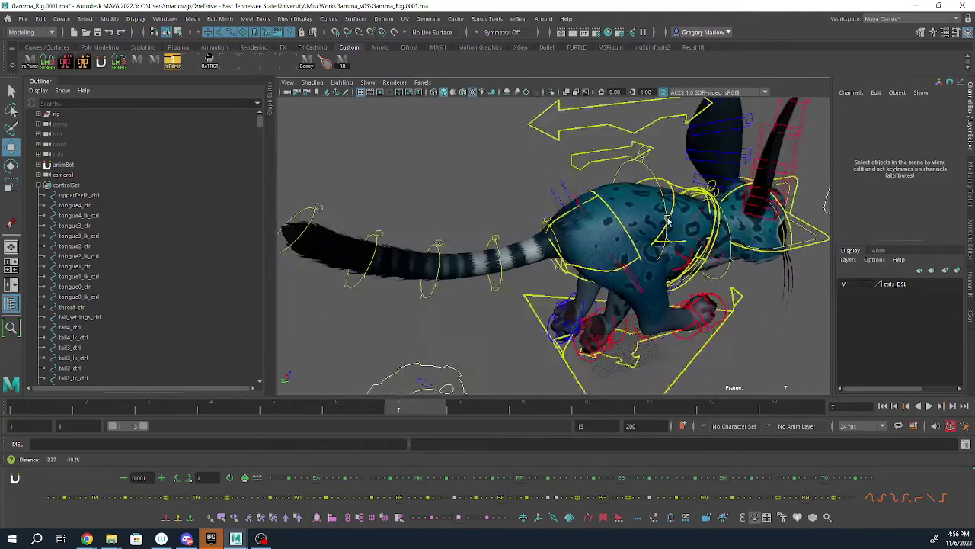
{"action": "middle_click_drag", "start_coordinate": [667, 221], "coordinate": [560, 224], "text": "alt"}
{"action": "mouse_move", "coordinate": [544, 239]}
{"action": "left_mouse_down", "text": "alt"}
{"action": "mouse_move", "coordinate": [495, 224]}
{"action": "mouse_move", "coordinate": [547, 240]}
{"action": "left_mouse_up", "text": "alt"}
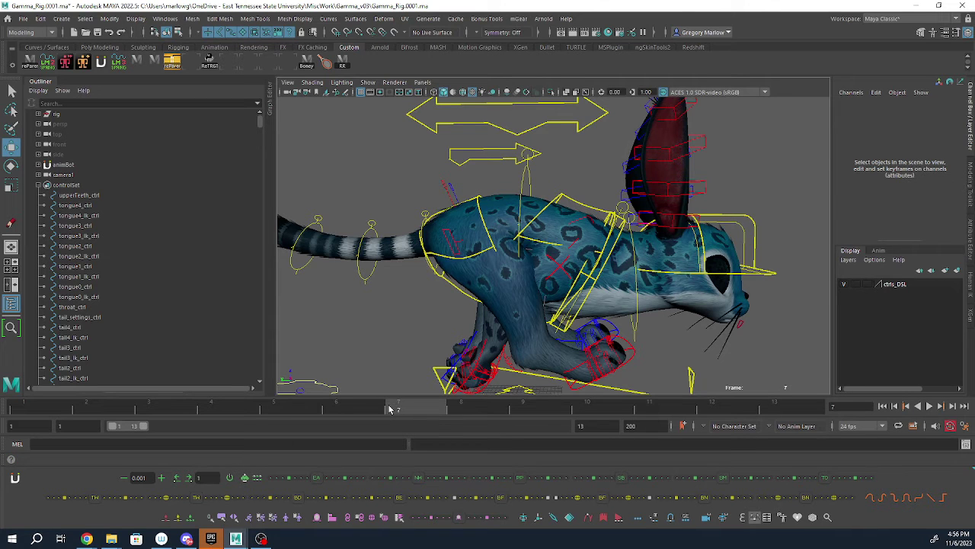
- Raise the mid-spine control to about 3.2 in Y and the neck base control to about -1.4 in Y
{"action": "left_click", "coordinate": [523, 185]}
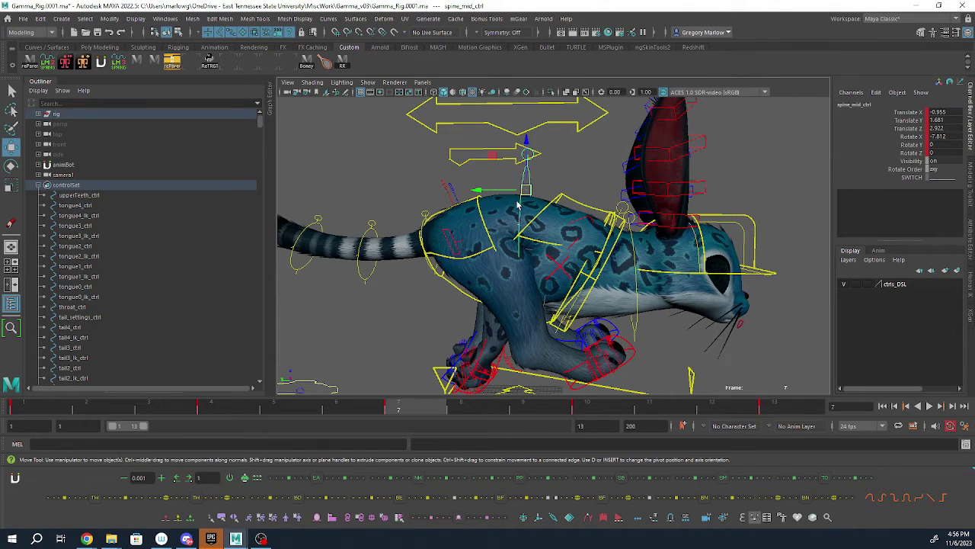
{"action": "left_click_drag", "start_coordinate": [528, 163], "coordinate": [527, 161]}
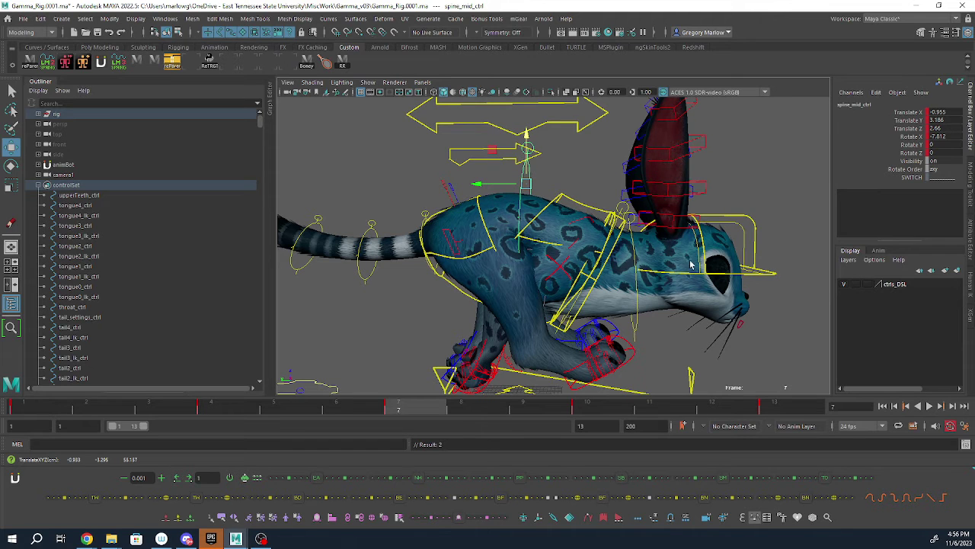
{"action": "left_click", "coordinate": [637, 295]}
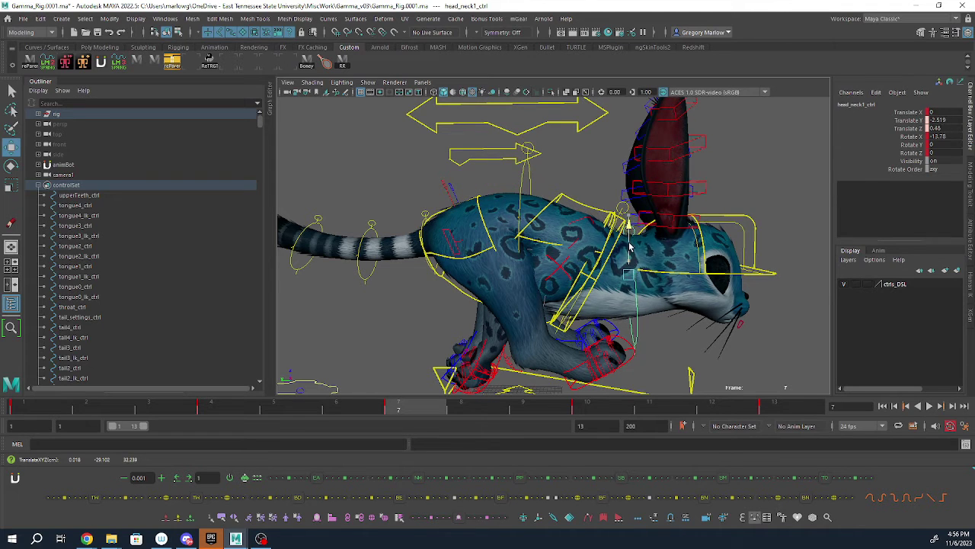
{"action": "left_click_drag", "start_coordinate": [629, 245], "coordinate": [629, 236]}
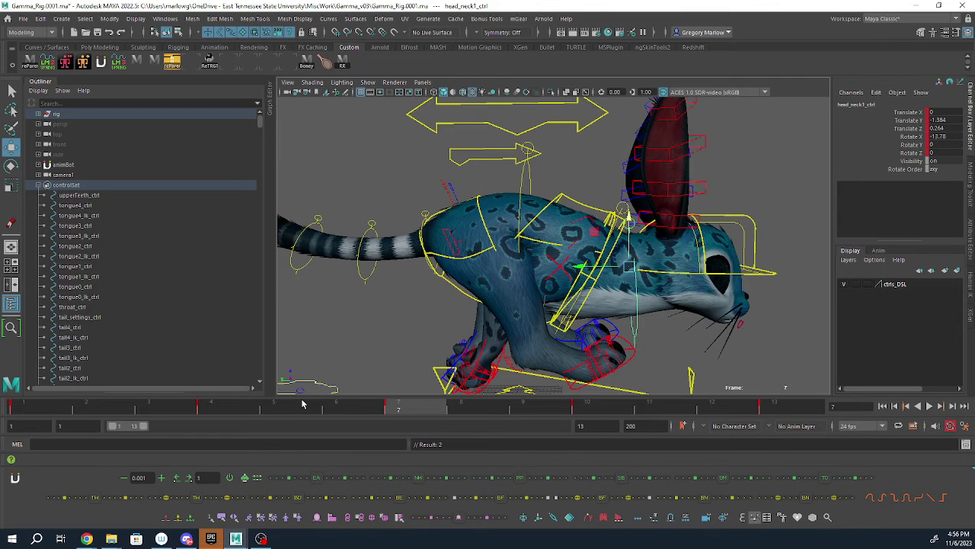
- Check the whole creature's key poses on frames 1 and 4, stepping from frame 1 to 4 with the pelvis control selected
{"action": "key", "text": "a"}
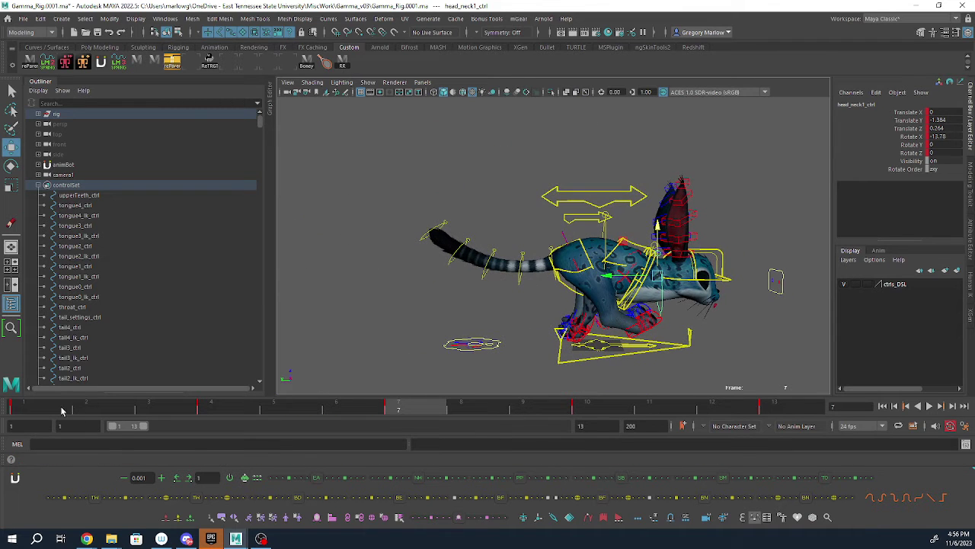
{"action": "left_click", "coordinate": [31, 410]}
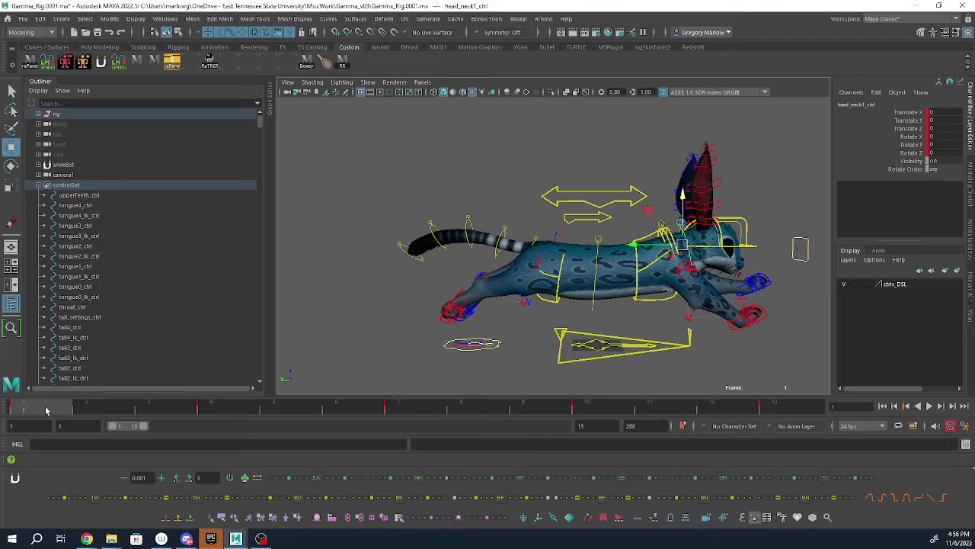
{"action": "left_click", "coordinate": [229, 411]}
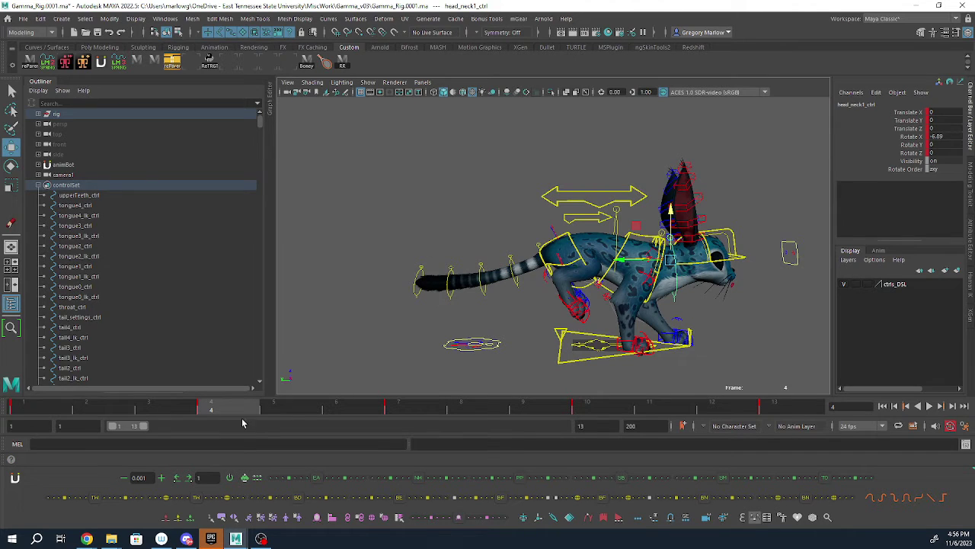
{"action": "left_click", "coordinate": [573, 252]}
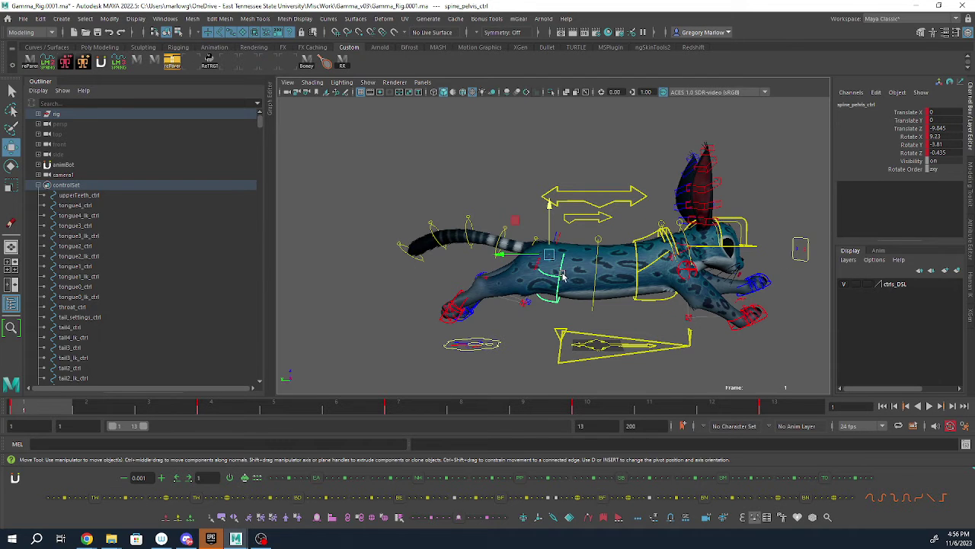
{"action": "key", "text": "."}
{"action": "key", "text": "."}
{"action": "key", "text": "."}
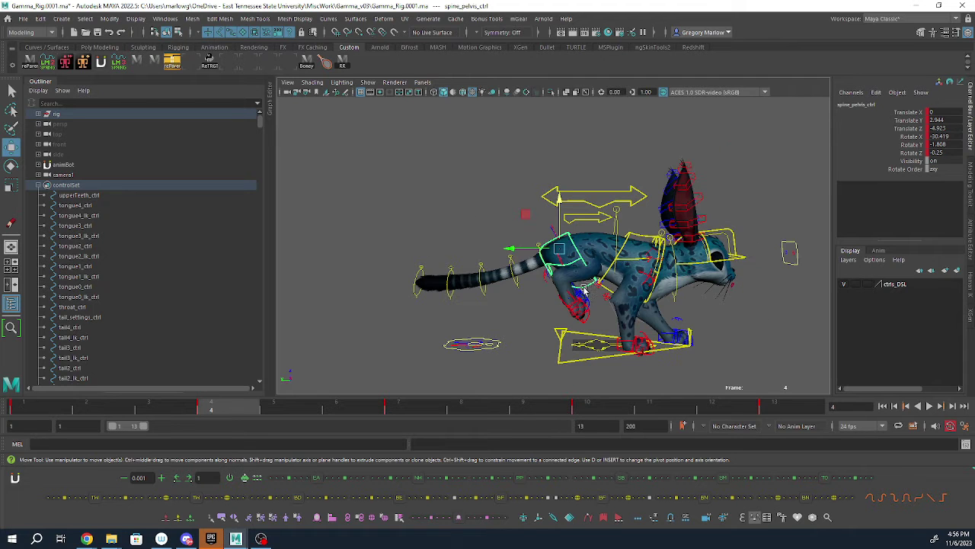
- Lower the chest control to about -0.38 in Y on frame 4 and check it against the poses on frames 7 and 10
{"action": "left_click", "coordinate": [638, 235]}
{"action": "left_click_drag", "start_coordinate": [634, 228], "coordinate": [634, 235]}
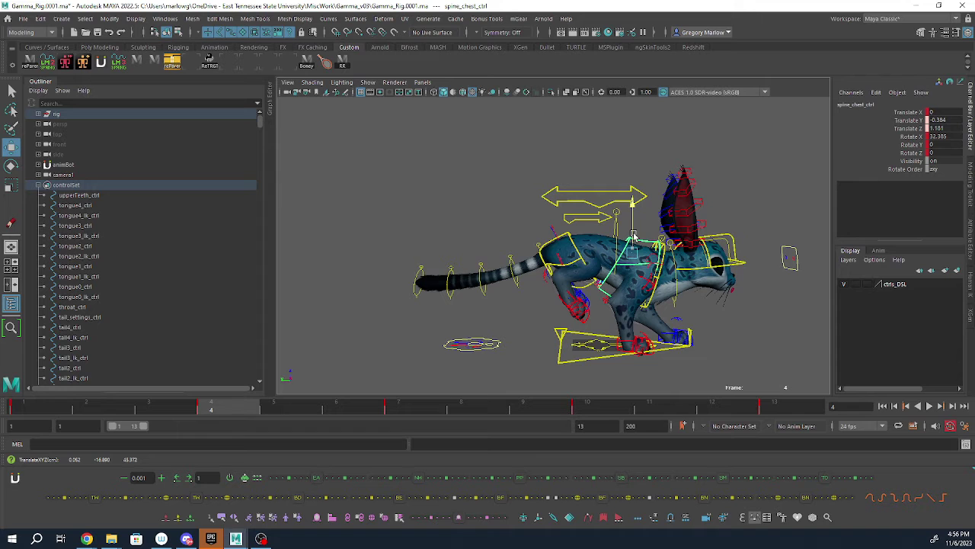
{"action": "key", "text": "."}
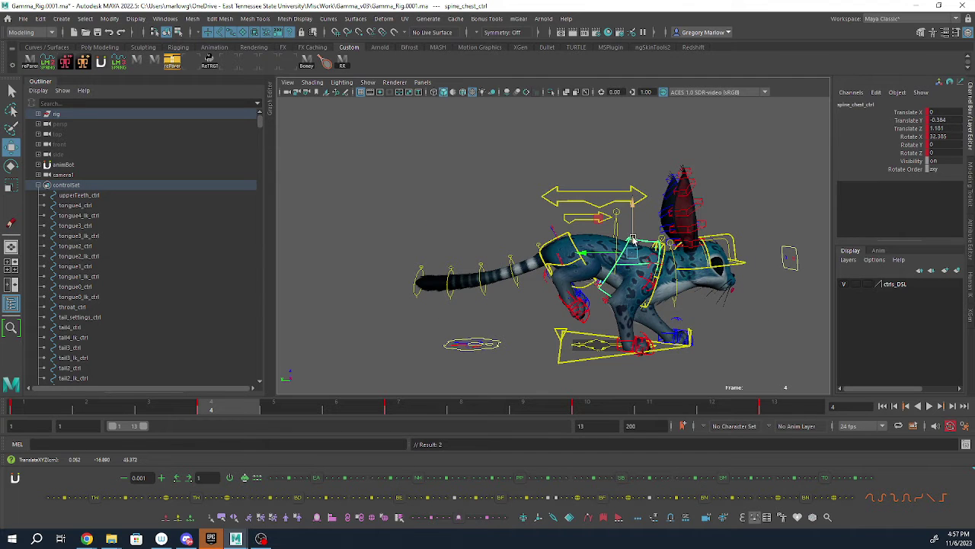
{"action": "key", "text": "."}
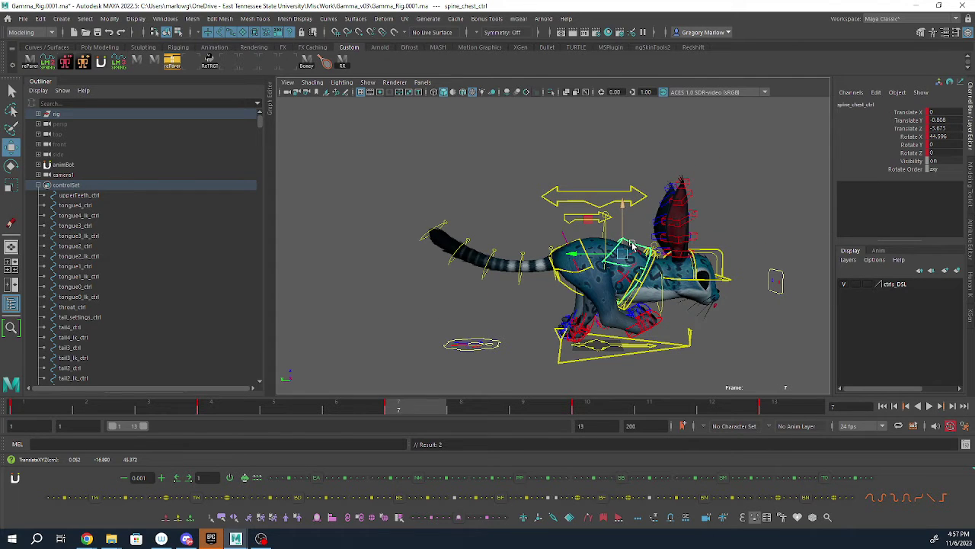
{"action": "key", "text": "."}
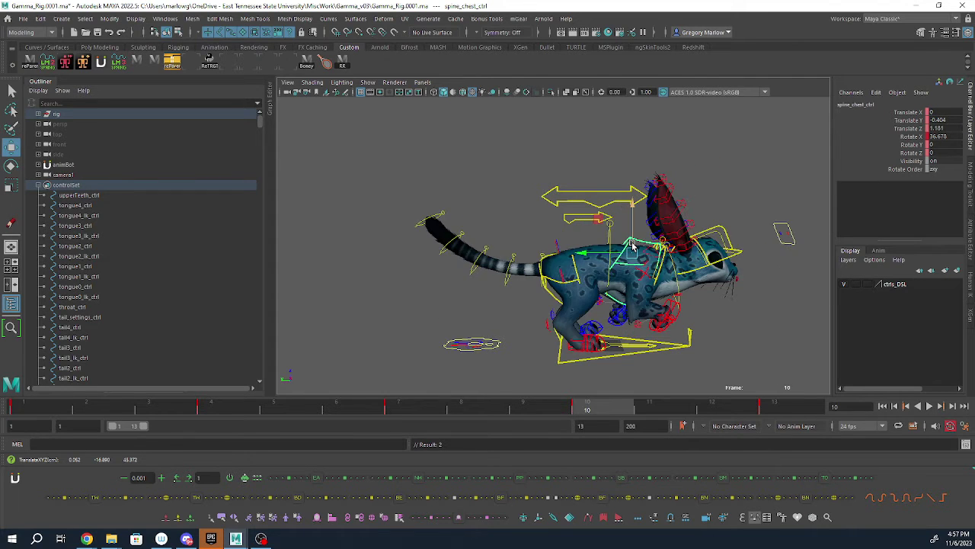
- On frame 10, lower the pelvis control to about -5.1 in Y and raise the chest control to about 0.8 in Y
{"action": "left_click", "coordinate": [577, 271]}
{"action": "key", "text": "comma"}
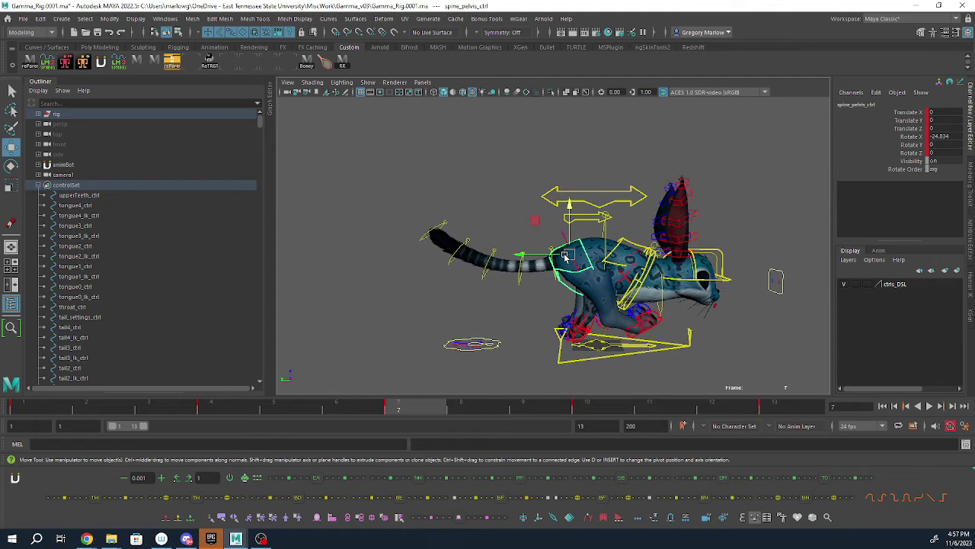
{"action": "key", "text": "period"}
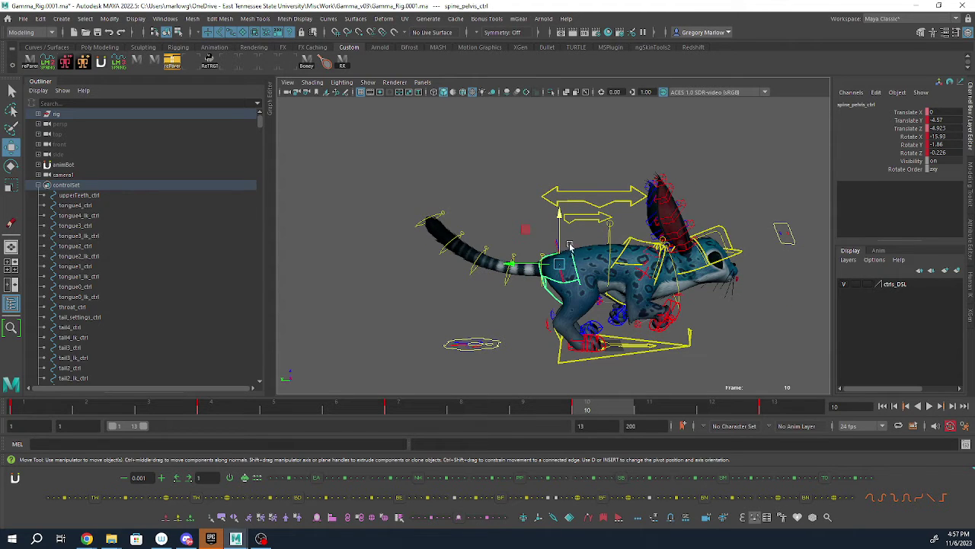
{"action": "left_click_drag", "start_coordinate": [559, 228], "coordinate": [560, 230]}
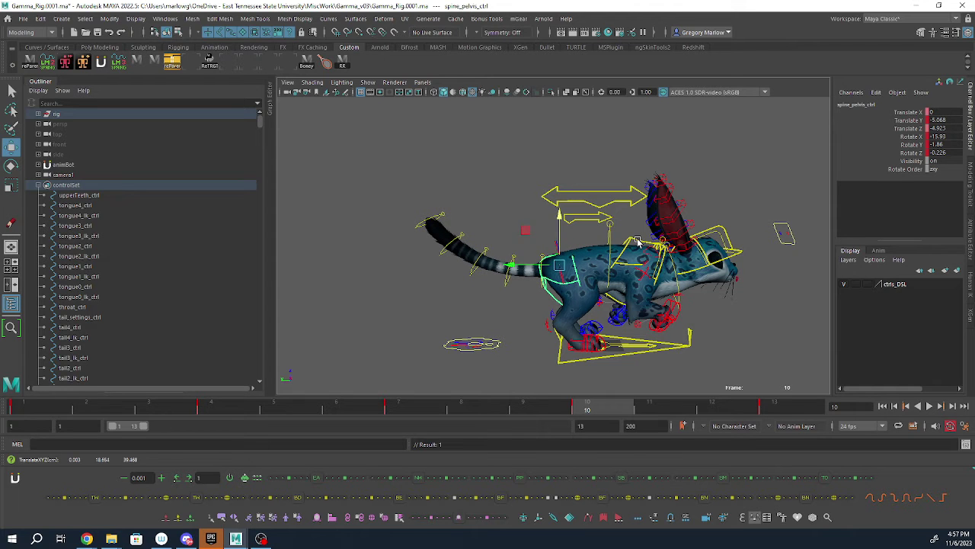
{"action": "left_click", "coordinate": [637, 242]}
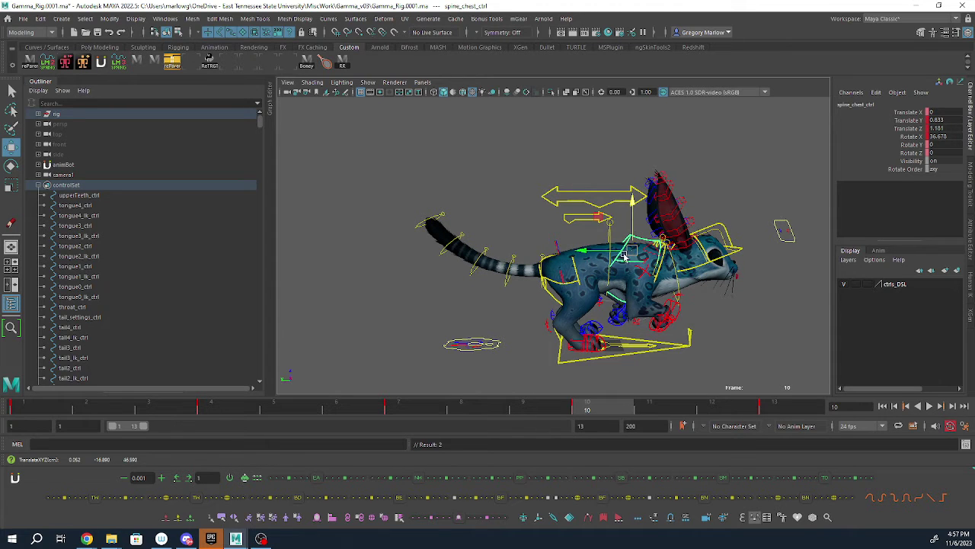
- Compare the body poses on frames 4 and 10, play the run cycle, and inspect the frames between 1 and 4
{"action": "left_click", "coordinate": [213, 410]}
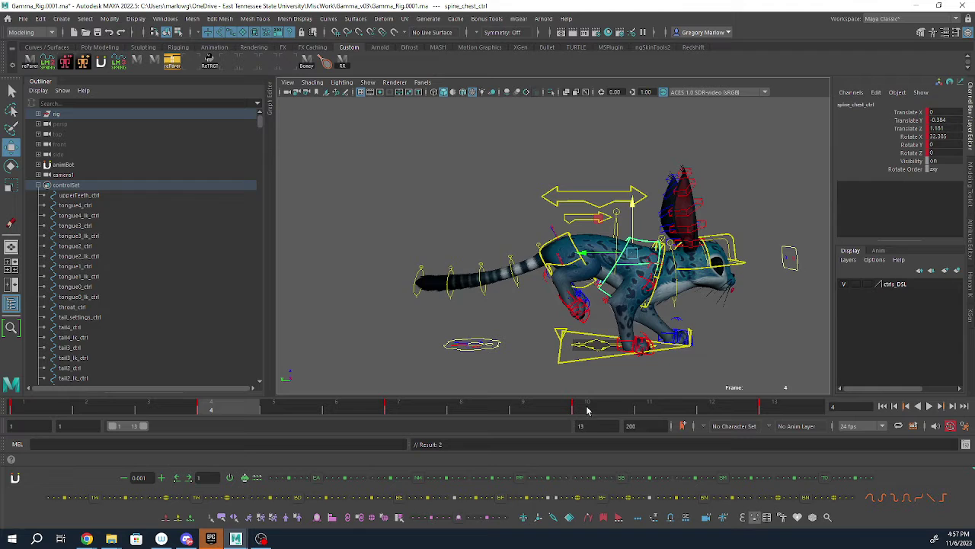
{"action": "left_click", "coordinate": [586, 411]}
{"action": "left_click", "coordinate": [213, 409]}
{"action": "left_click", "coordinate": [605, 411]}
{"action": "left_click_drag", "start_coordinate": [243, 411], "coordinate": [23, 410]}
{"action": "left_click", "coordinate": [931, 407]}
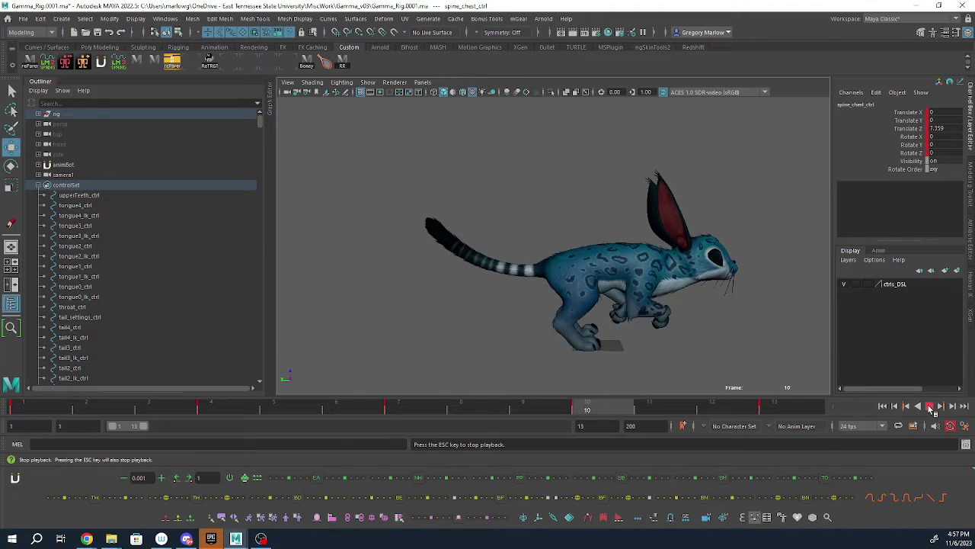
{"action": "left_click", "coordinate": [930, 406]}
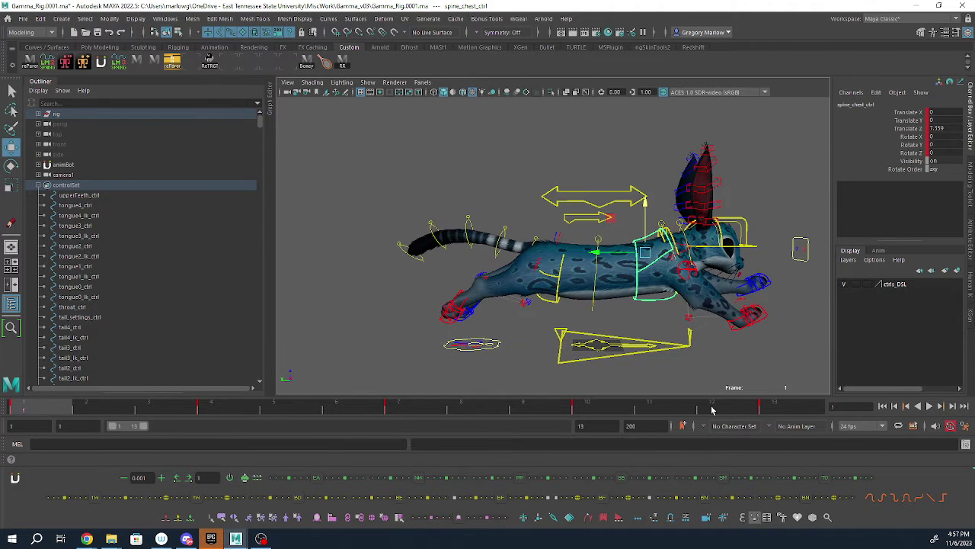
{"action": "left_click", "coordinate": [88, 413]}
{"action": "key", "text": "alt+v"}
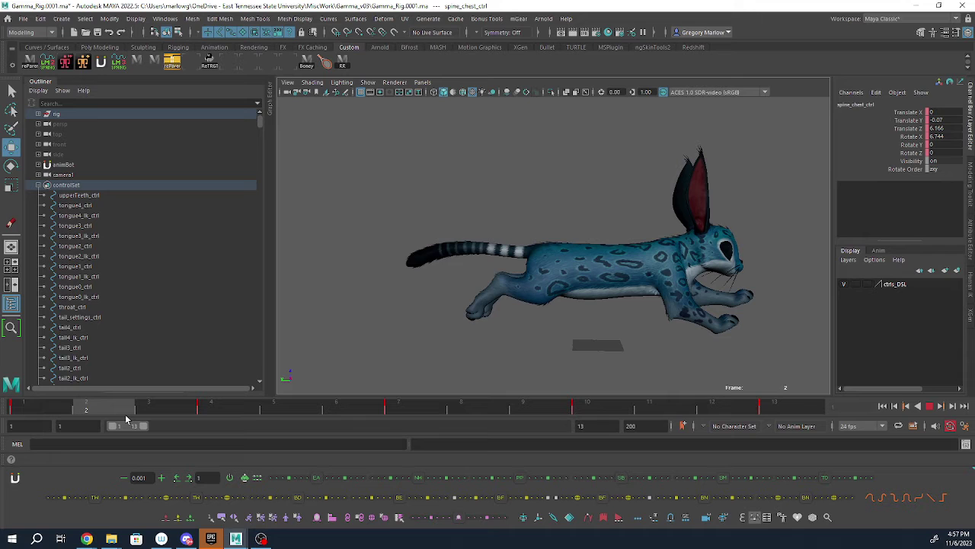
{"action": "key", "text": "alt+v"}
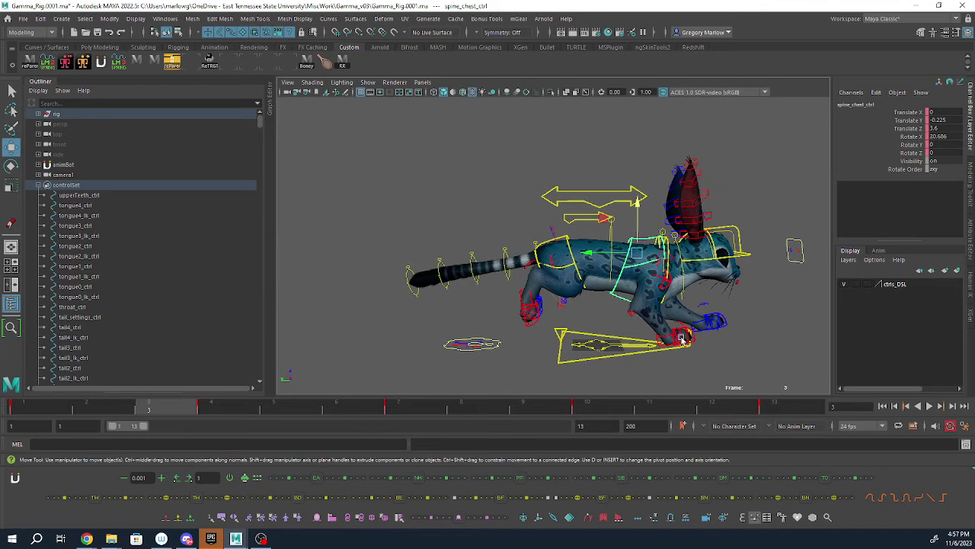
{"action": "left_click", "coordinate": [661, 337]}
{"action": "left_click", "coordinate": [698, 322], "text": "shift"}
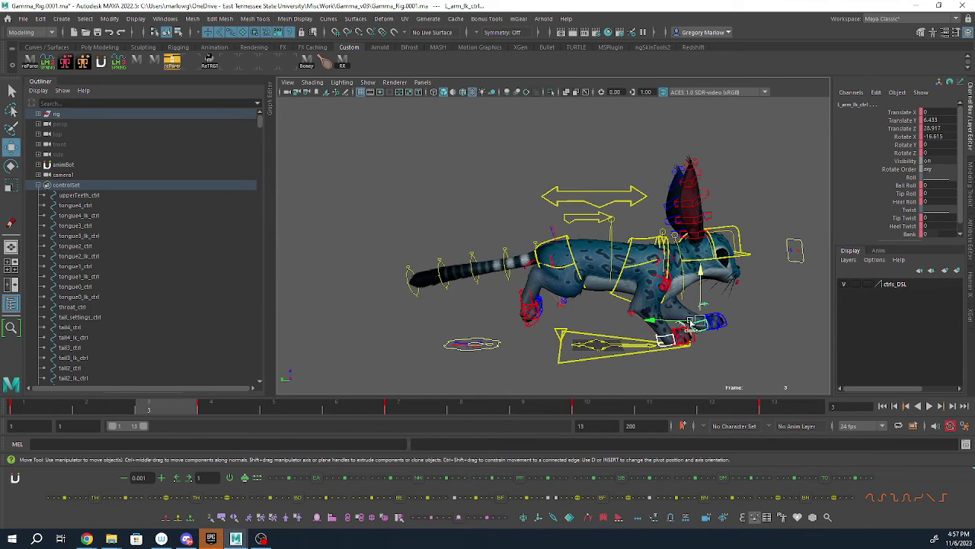
{"action": "mouse_move", "coordinate": [674, 323]}
{"action": "left_mouse_down"}
{"action": "mouse_move", "coordinate": [690, 324]}
{"action": "mouse_move", "coordinate": [688, 333]}
{"action": "left_mouse_up"}
{"action": "left_click", "coordinate": [689, 332]}
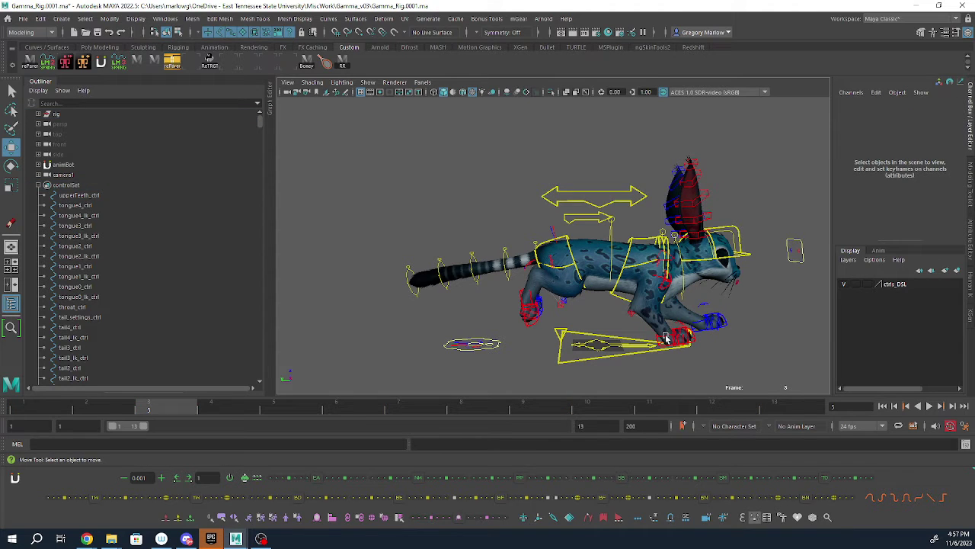
- Switch to the Animation menu set and create an editable motion trail for the right front paw's IK control
{"action": "left_click", "coordinate": [665, 339]}
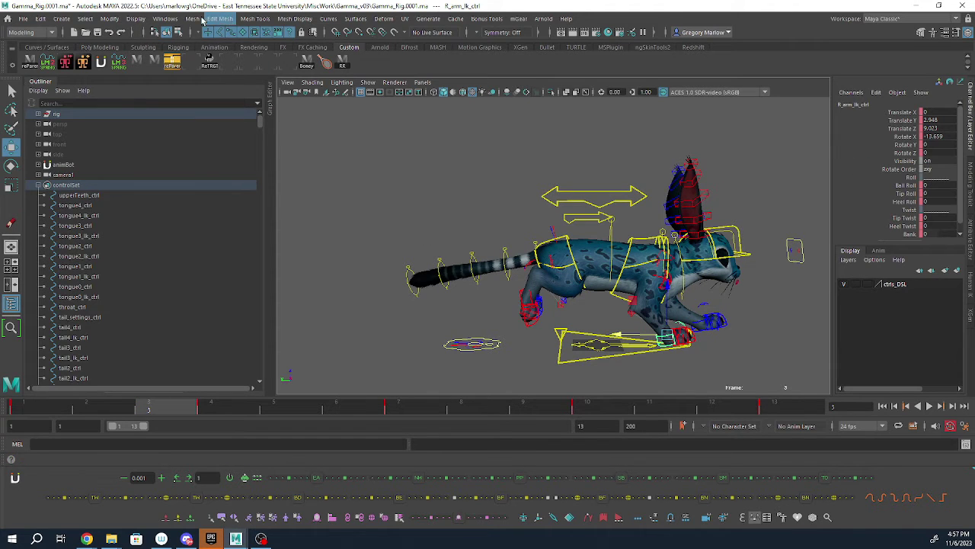
{"action": "left_click", "coordinate": [30, 32]}
{"action": "left_click", "coordinate": [31, 64]}
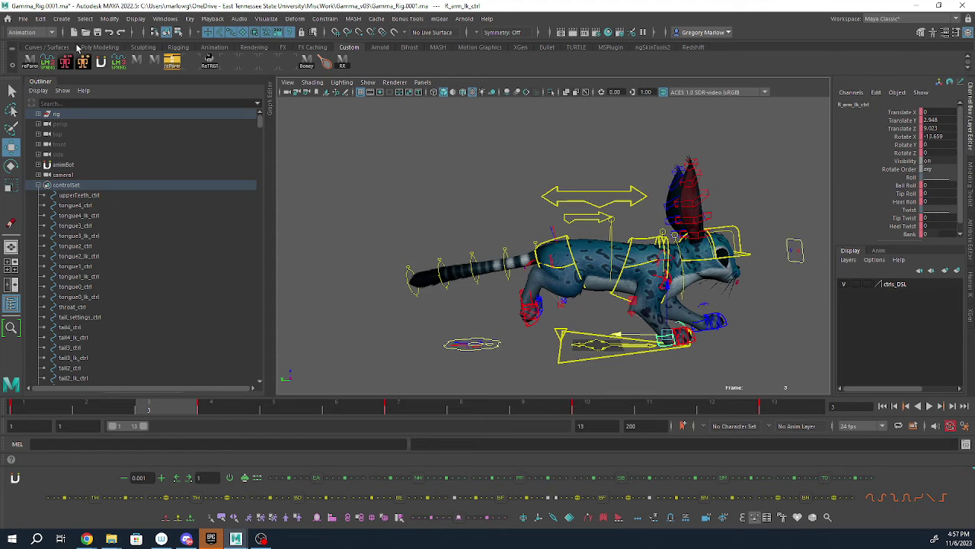
{"action": "left_click", "coordinate": [266, 18]}
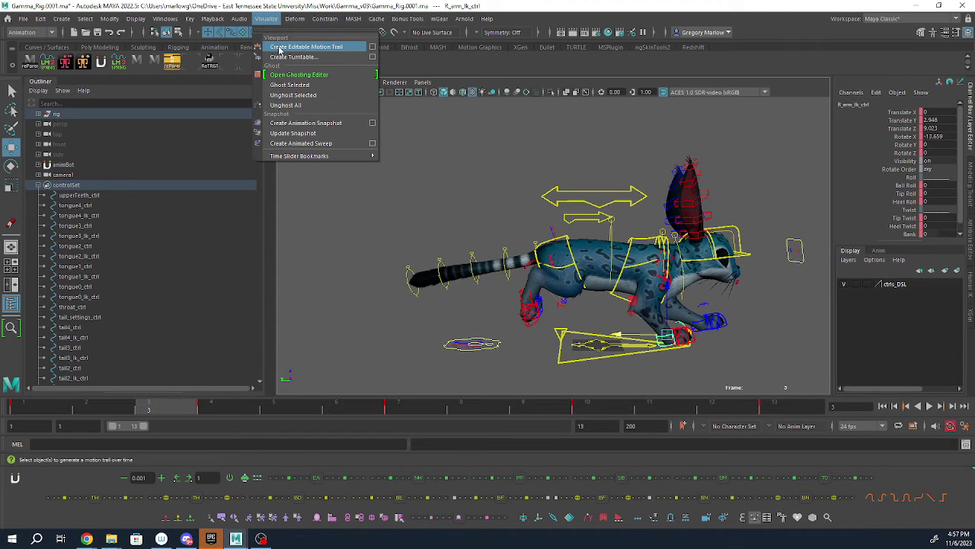
{"action": "left_click", "coordinate": [278, 51]}
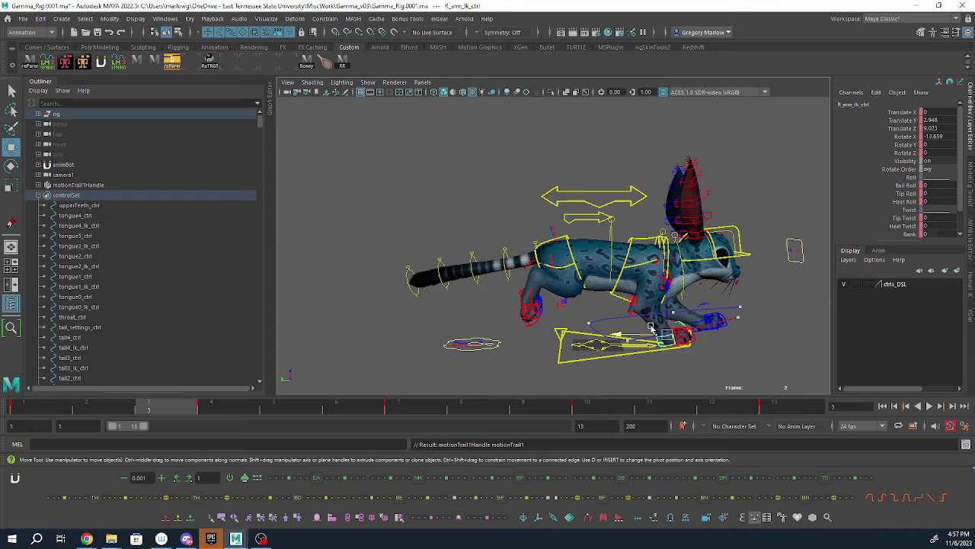
{"action": "mouse_move", "coordinate": [651, 328]}
{"action": "left_mouse_down", "text": "alt"}
{"action": "mouse_move", "coordinate": [639, 326]}
{"action": "mouse_move", "coordinate": [661, 325]}
{"action": "left_mouse_up", "text": "alt"}
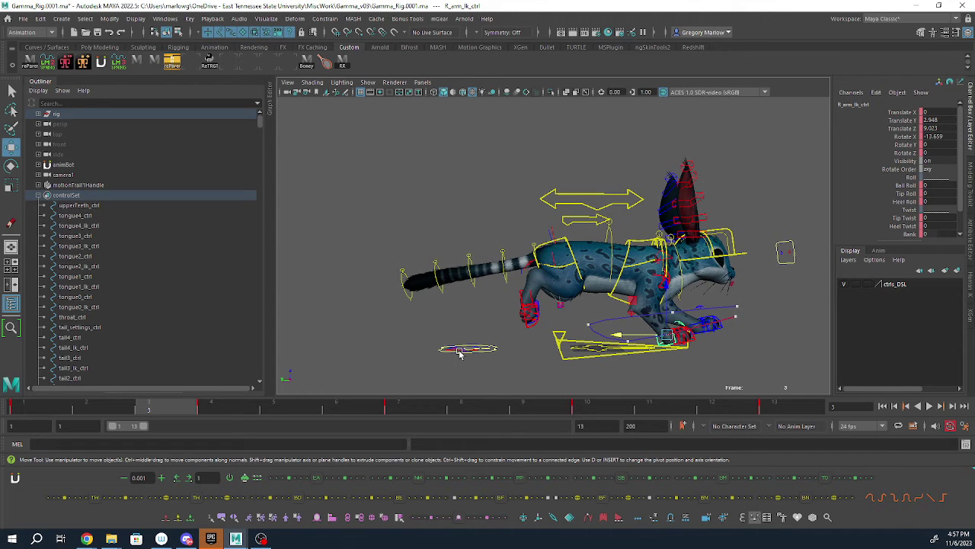
- Create an editable motion trail for the right hind paw's IK control
{"action": "left_click", "coordinate": [524, 300]}
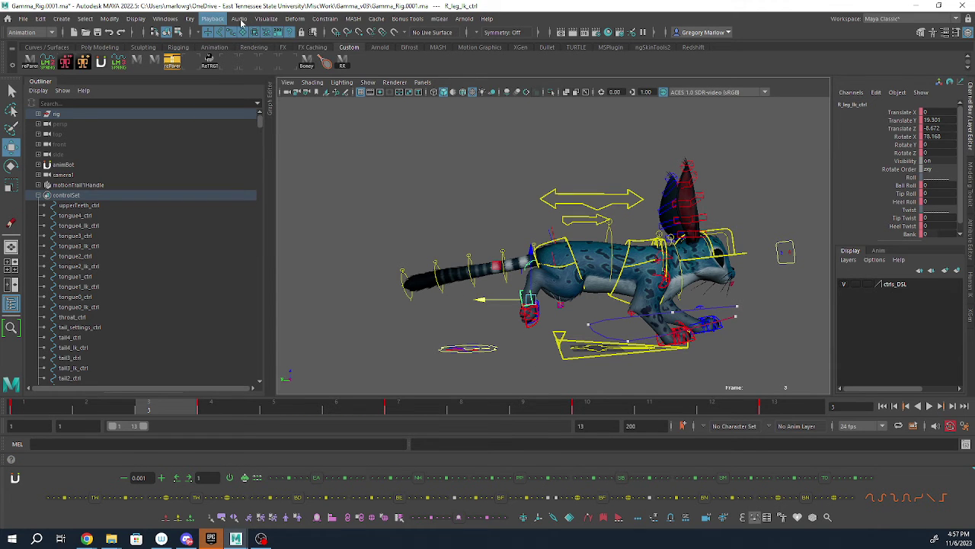
{"action": "left_click", "coordinate": [266, 18]}
{"action": "left_click", "coordinate": [294, 72]}
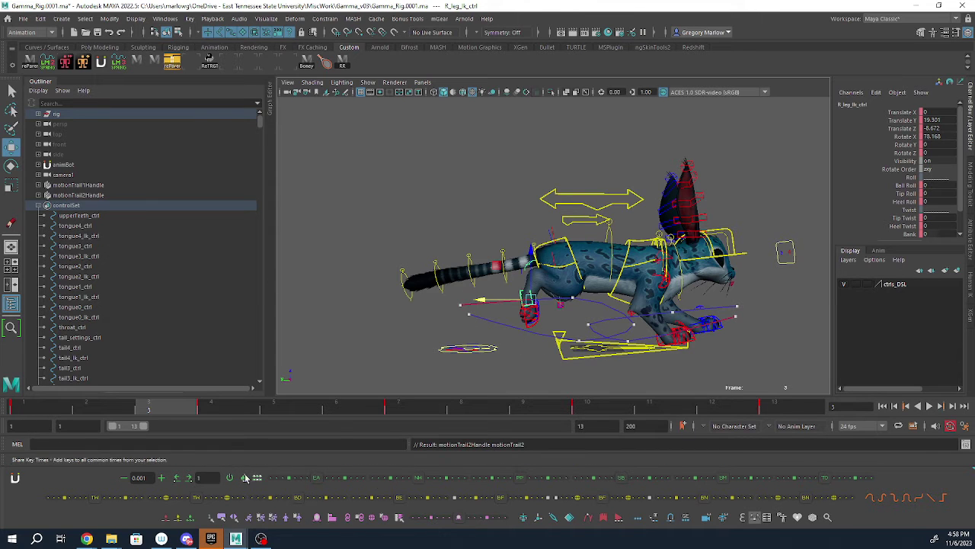
- Select every control in the control set and key all of them on frame 13
{"action": "right_click", "coordinate": [65, 206]}
{"action": "left_click", "coordinate": [107, 220]}
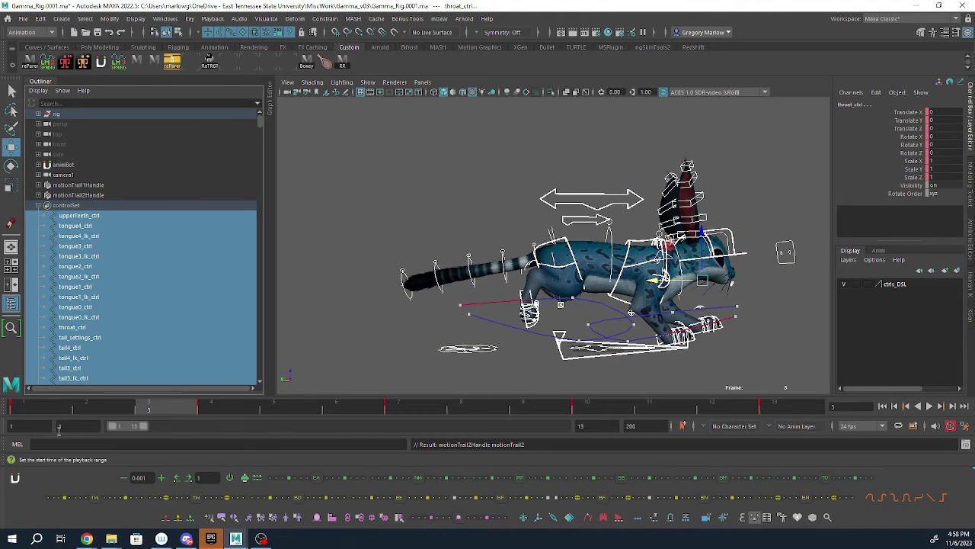
{"action": "key", "text": "alt+v"}
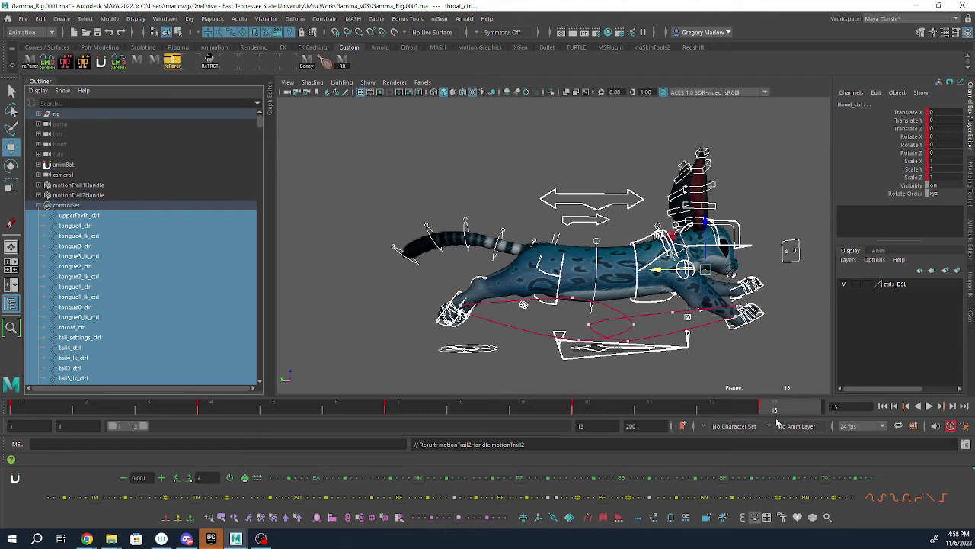
{"action": "key", "text": "s"}
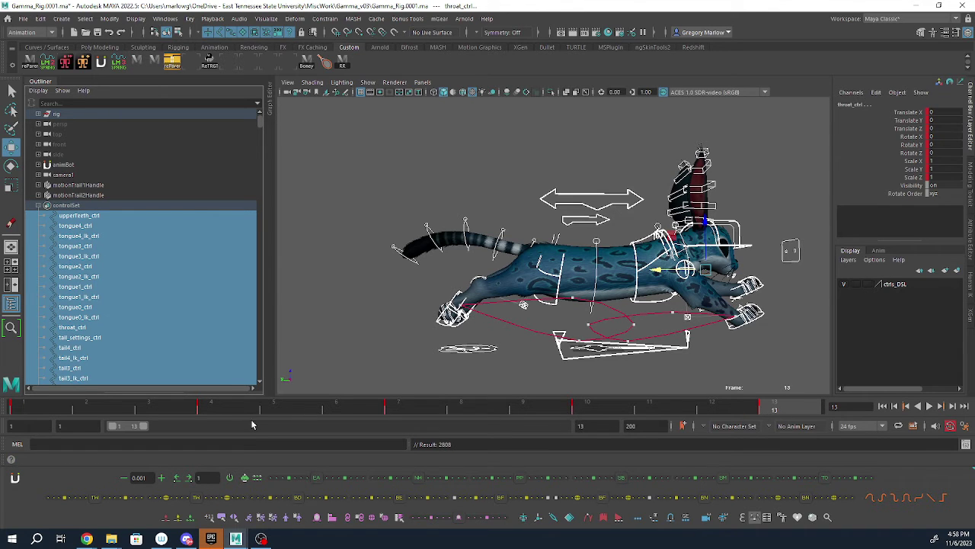
- Examine the right hind paw's path and spacing along its motion trail, especially on frames 11 to 13
{"action": "mouse_move", "coordinate": [32, 408]}
{"action": "left_mouse_down"}
{"action": "mouse_move", "coordinate": [704, 400]}
{"action": "mouse_move", "coordinate": [628, 392]}
{"action": "left_mouse_up"}
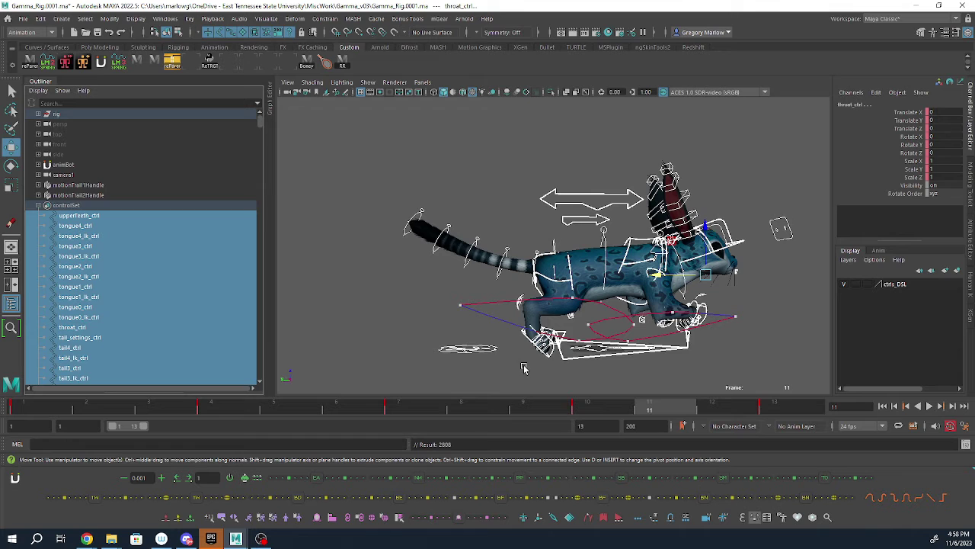
{"action": "left_click", "coordinate": [525, 335]}
{"action": "left_click", "coordinate": [535, 336]}
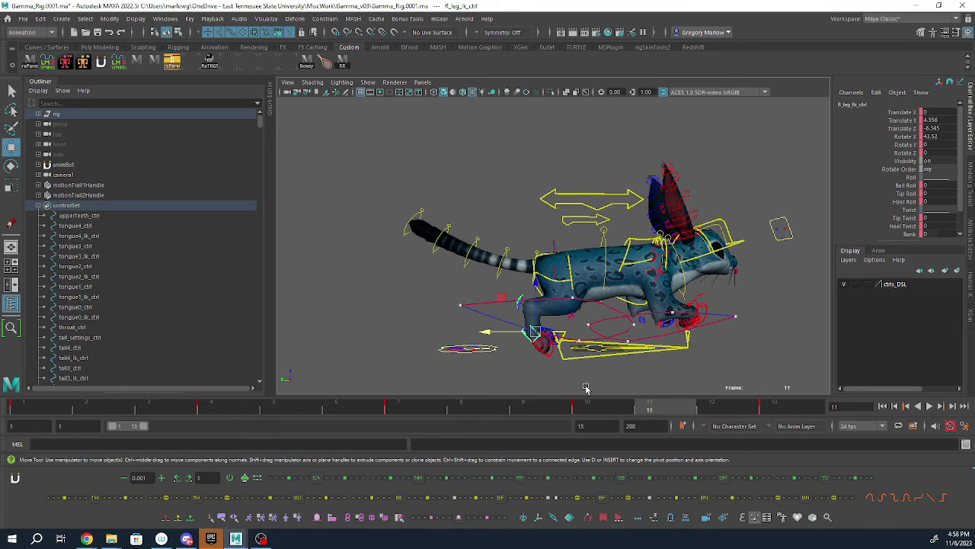
{"action": "left_click", "coordinate": [704, 410]}
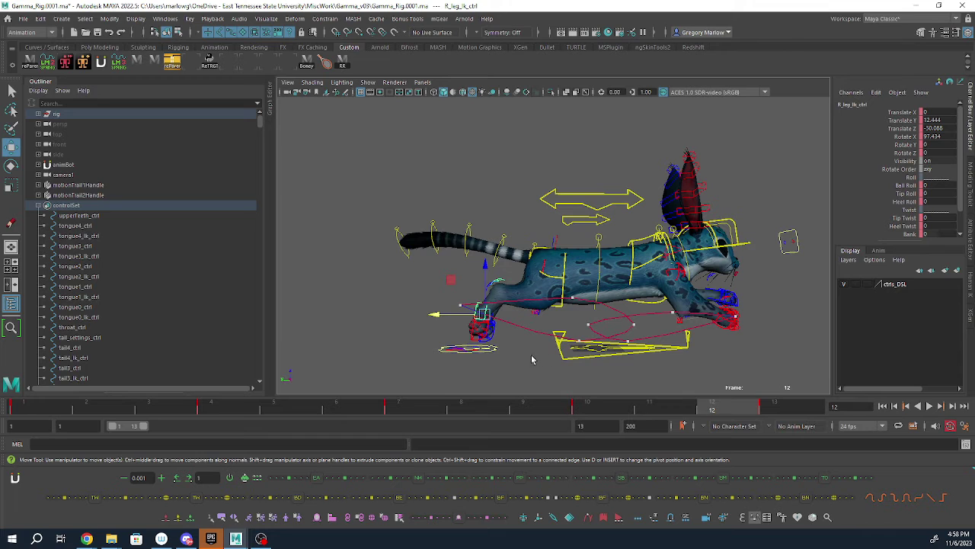
{"action": "left_click", "coordinate": [778, 410]}
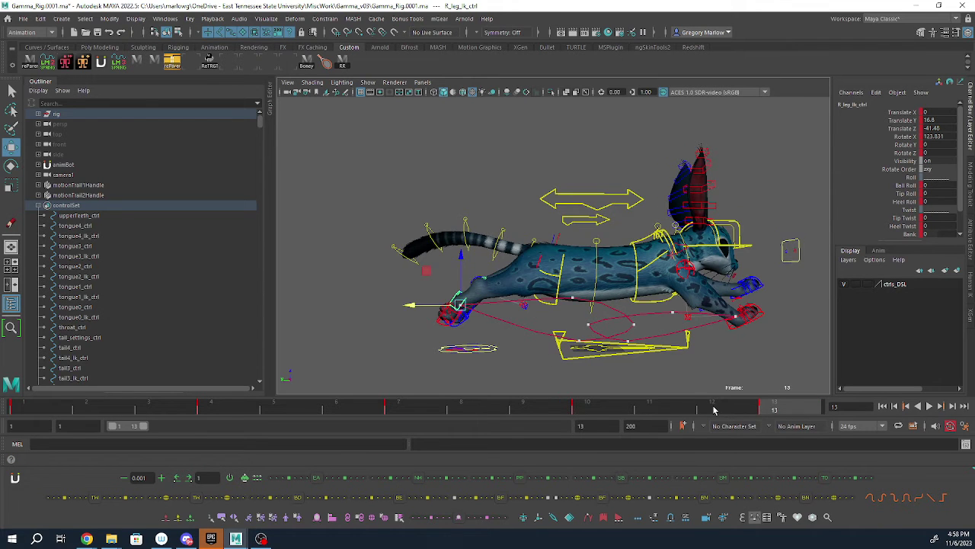
{"action": "left_click", "coordinate": [714, 410]}
{"action": "left_click", "coordinate": [678, 411]}
{"action": "left_click", "coordinate": [724, 412]}
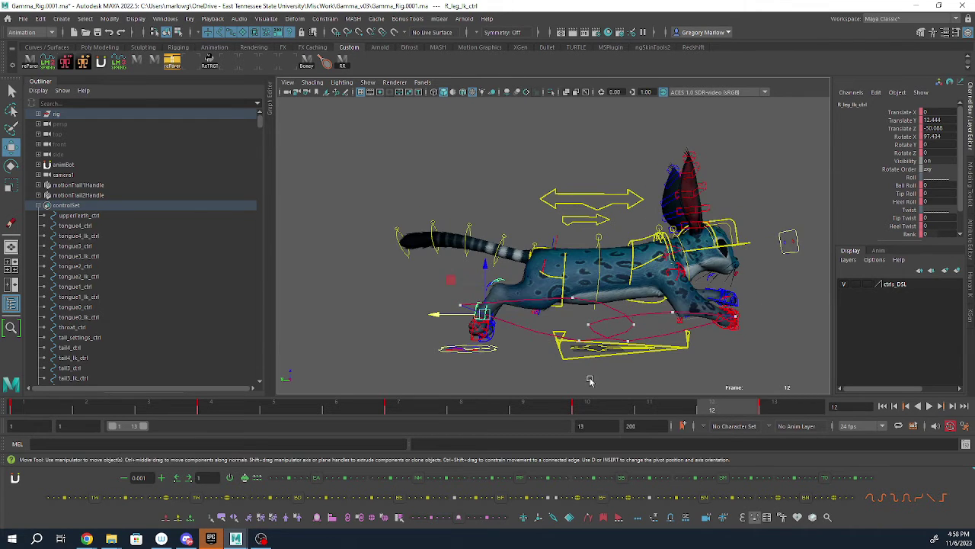
- On frame 12, reset the translation and rotation of both hind paw IK controls to 0
{"action": "left_click_drag", "start_coordinate": [471, 334], "coordinate": [554, 321], "text": "alt"}
{"action": "key", "text": "q"}
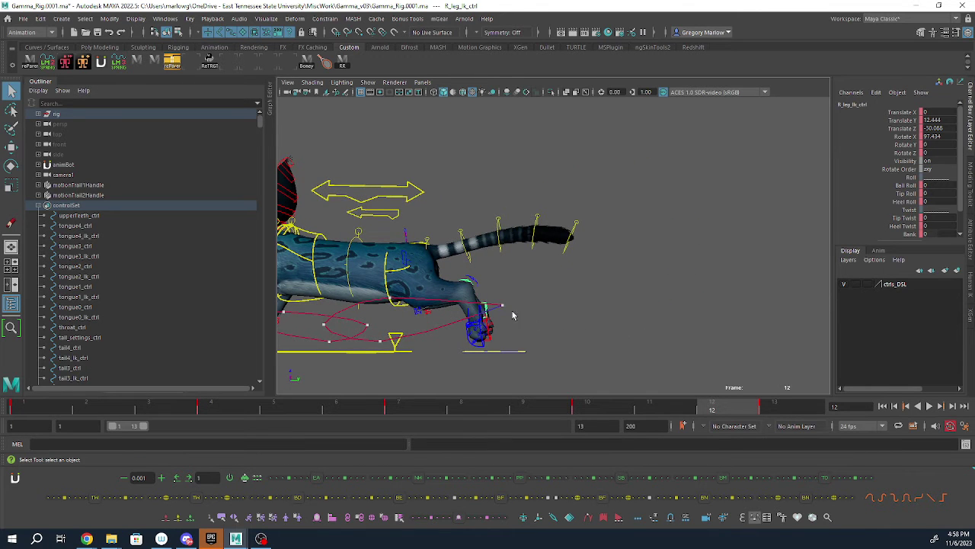
{"action": "left_click", "coordinate": [481, 310]}
{"action": "left_click_drag", "start_coordinate": [942, 112], "coordinate": [939, 152]}
{"action": "type", "text": "0"}
{"action": "key", "text": "Return"}
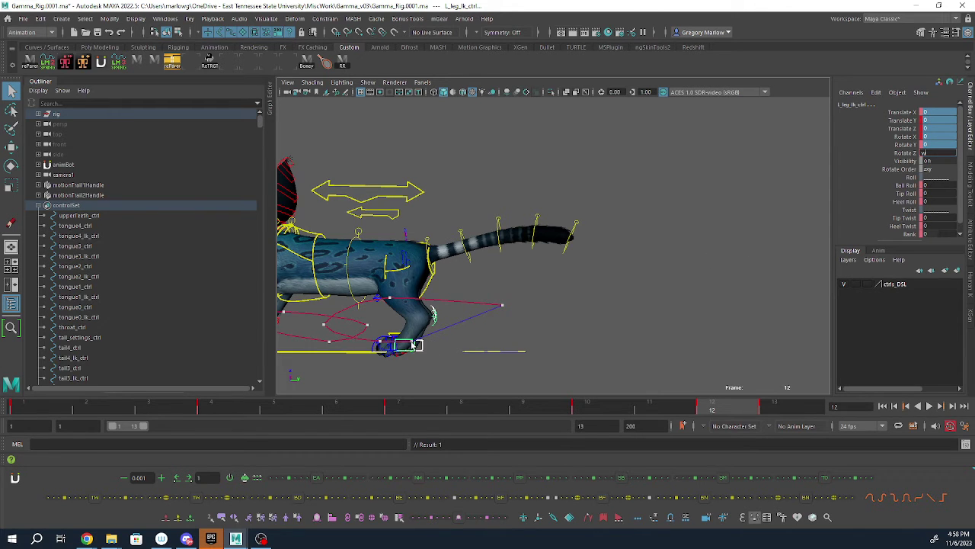
- Move both hind paw IK controls backward on frame 12 to about -27.6 in Translate Z
{"action": "left_click", "coordinate": [435, 347]}
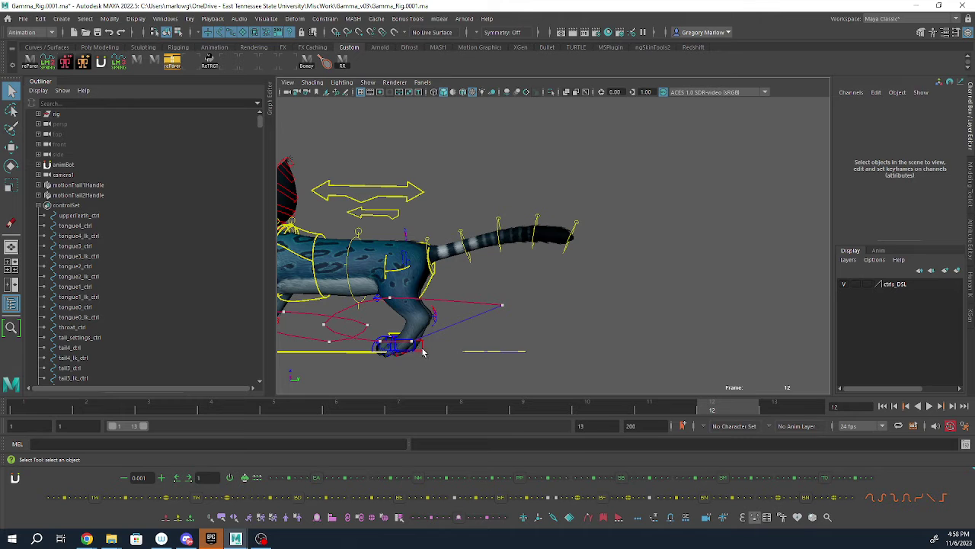
{"action": "left_click", "coordinate": [419, 349]}
{"action": "left_click", "coordinate": [412, 351]}
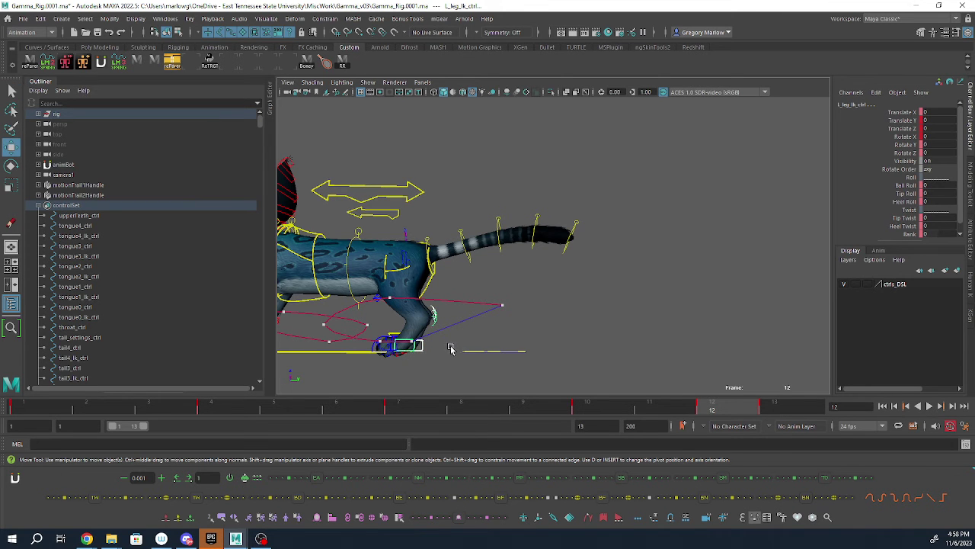
{"action": "key", "text": "w"}
{"action": "left_click_drag", "start_coordinate": [432, 347], "coordinate": [497, 347]}
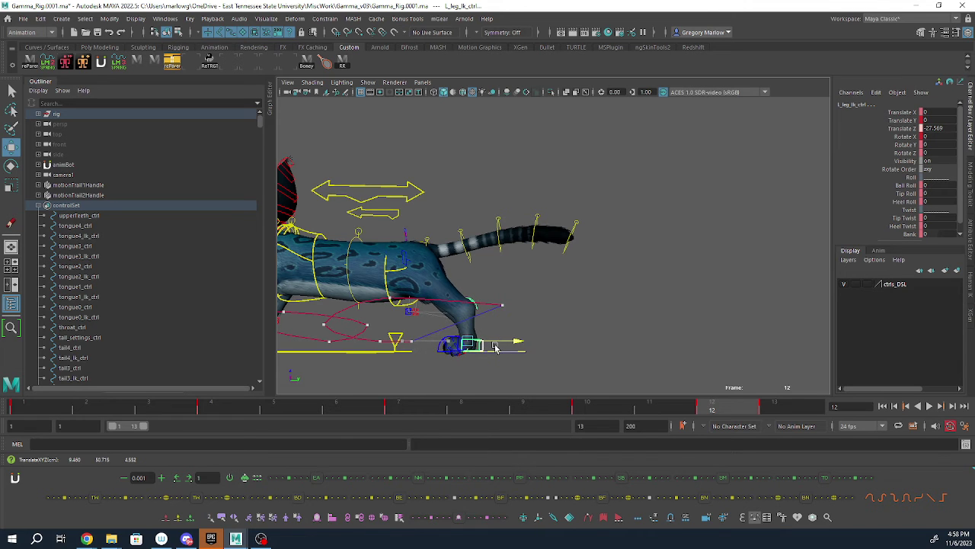
- Key both hind paw IK controls on frame 12 and scrub frames 11 to 12 to check the transition
{"action": "key", "text": "s"}
{"action": "mouse_move", "coordinate": [666, 412]}
{"action": "left_mouse_down"}
{"action": "mouse_move", "coordinate": [602, 408]}
{"action": "mouse_move", "coordinate": [716, 426]}
{"action": "mouse_move", "coordinate": [779, 424]}
{"action": "mouse_move", "coordinate": [742, 413]}
{"action": "left_mouse_up"}
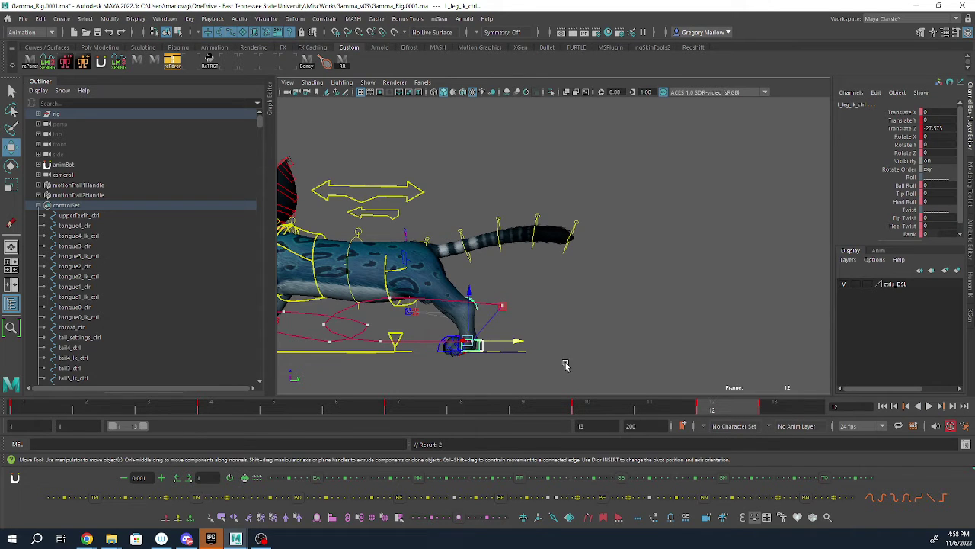
- Try a Ball Roll of about 10.3 on both hind paw IK controls on frame 12, then undo it
{"action": "left_click_drag", "start_coordinate": [566, 365], "coordinate": [326, 370], "text": "alt"}
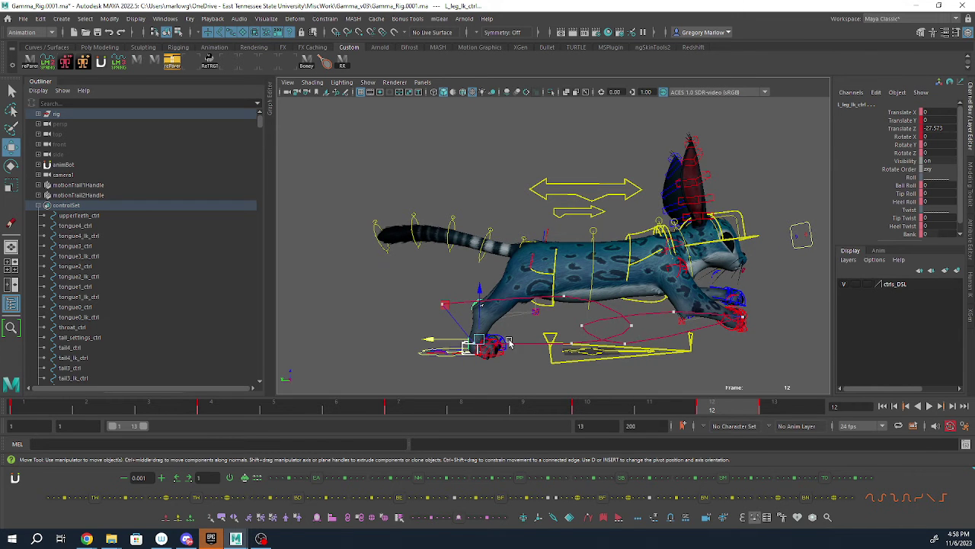
{"action": "scroll", "coordinate": [510, 344], "scroll_direction": "up", "scroll_amount": 5}
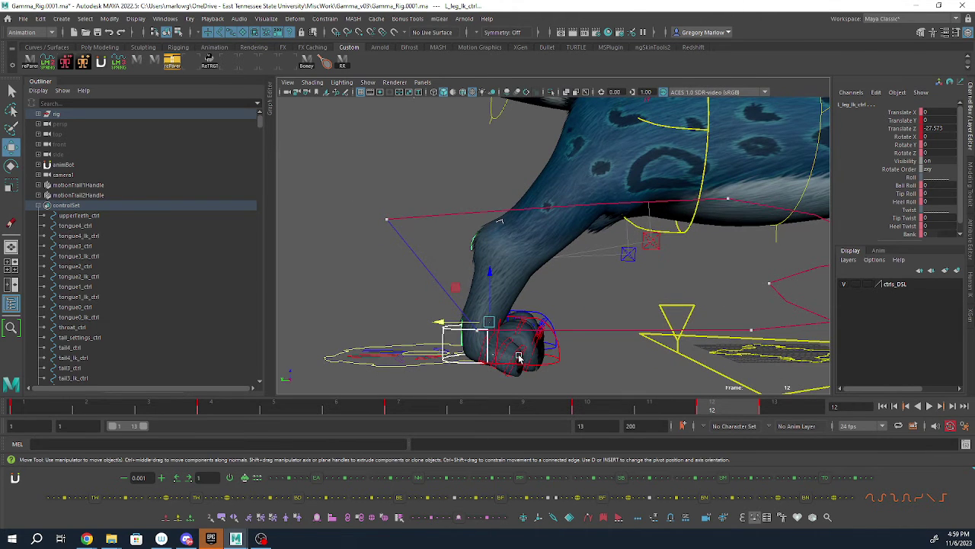
{"action": "left_click", "coordinate": [903, 186]}
{"action": "middle_click_drag", "start_coordinate": [546, 307], "coordinate": [581, 309]}
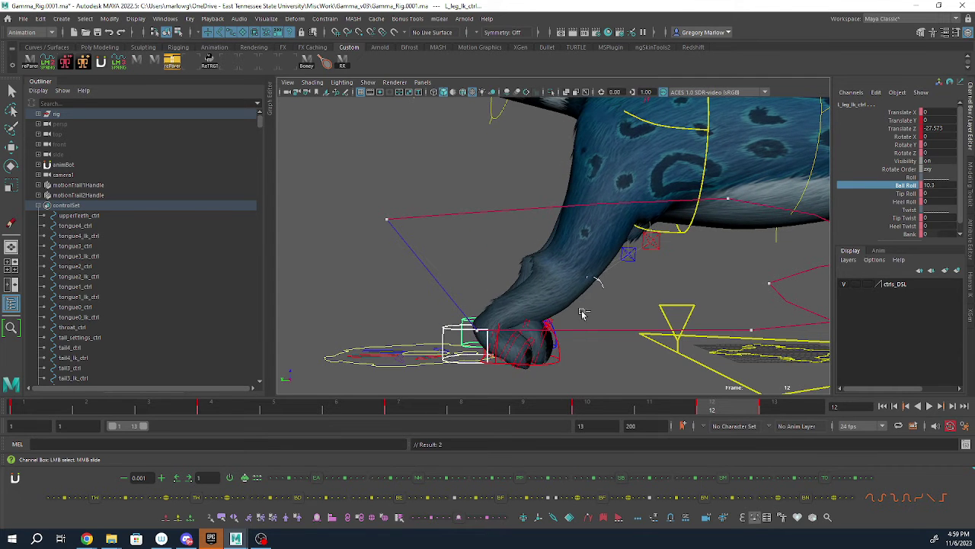
{"action": "key", "text": "ctrl+z"}
- On frame 2, raise both hind paw IK controls to round out their arc, and key them
{"action": "left_click_drag", "start_coordinate": [480, 323], "coordinate": [698, 329], "text": "alt"}
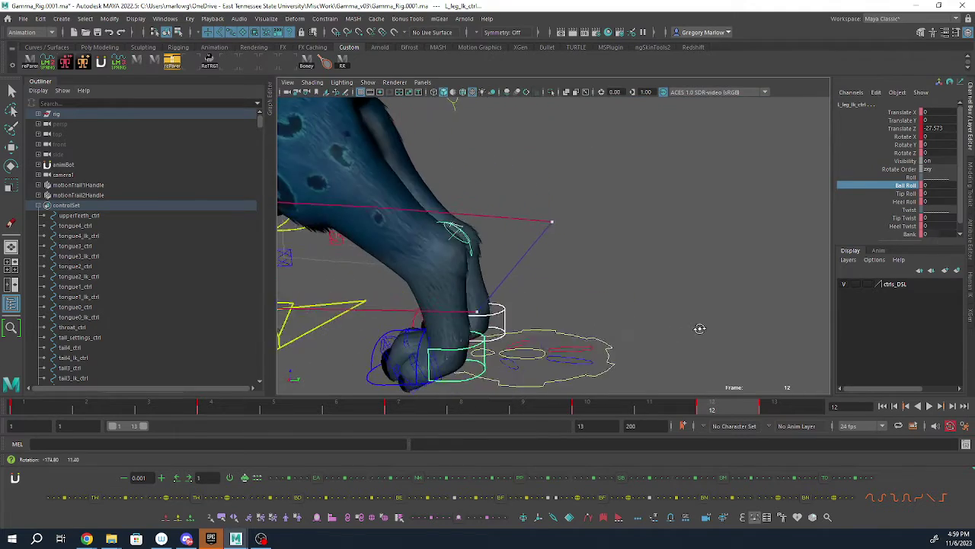
{"action": "key", "text": "a"}
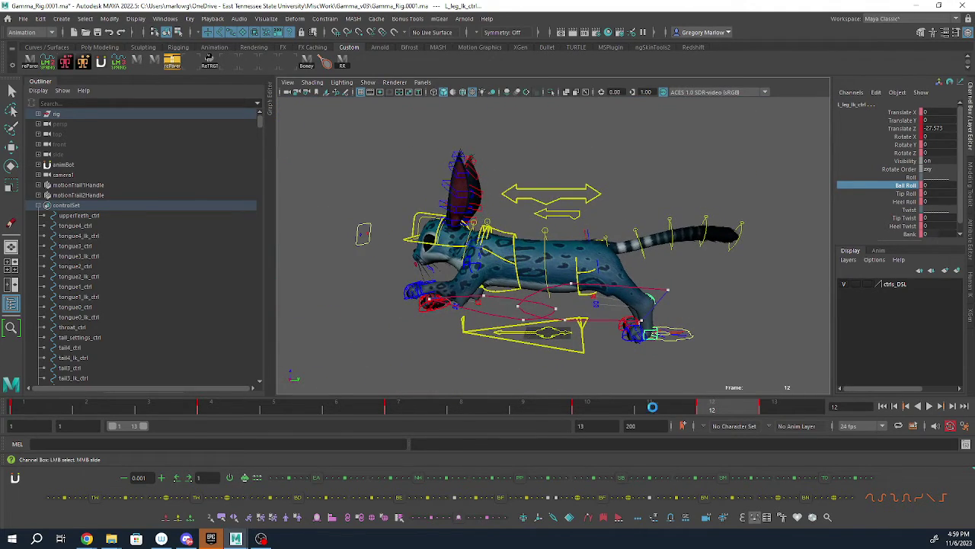
{"action": "left_click_drag", "start_coordinate": [608, 407], "coordinate": [779, 419]}
{"action": "left_click_drag", "start_coordinate": [22, 406], "coordinate": [109, 419]}
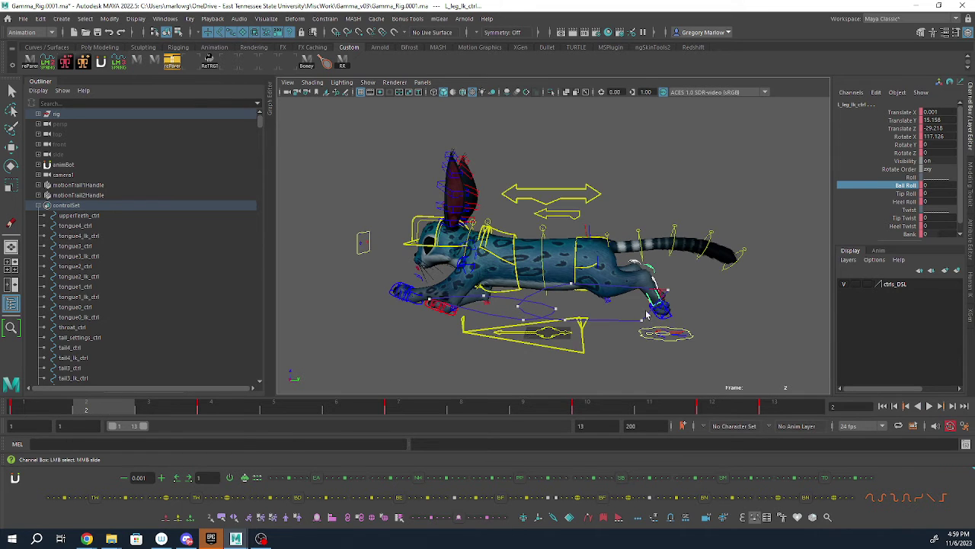
{"action": "key", "text": "w"}
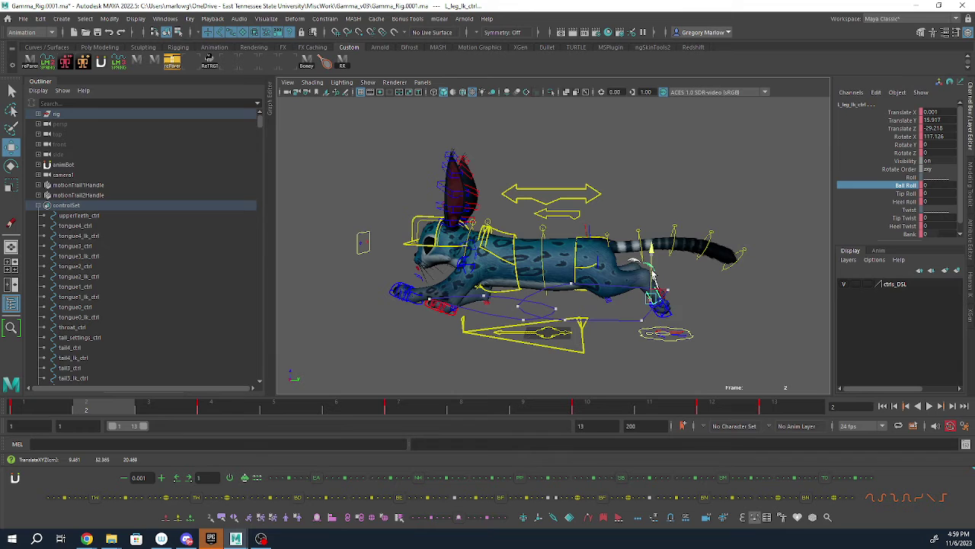
{"action": "left_click_drag", "start_coordinate": [652, 275], "coordinate": [671, 297]}
{"action": "key", "text": "s"}
- On frame 3, adjust the height of both hind paw IK controls to smooth the arc between frames 2 and 4
{"action": "left_click", "coordinate": [170, 409]}
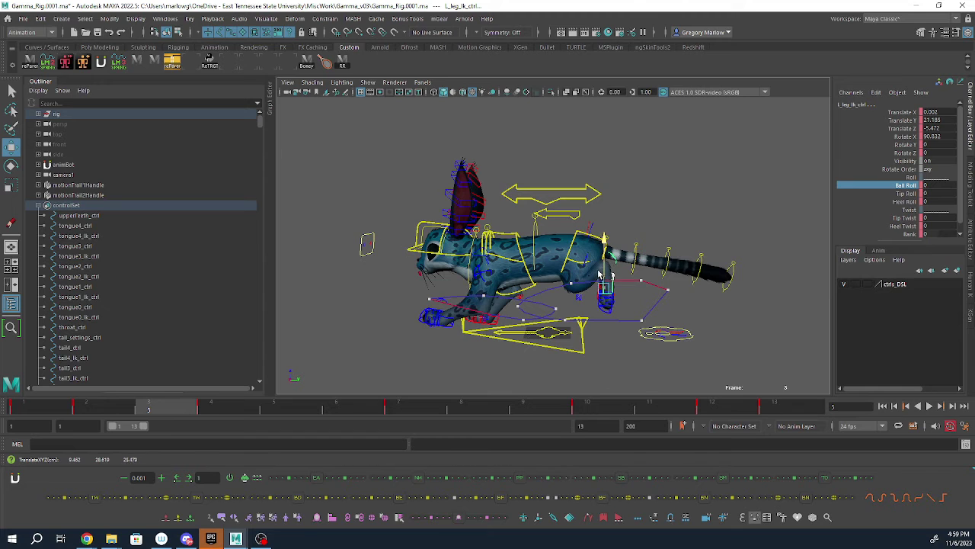
{"action": "left_click_drag", "start_coordinate": [608, 264], "coordinate": [602, 293]}
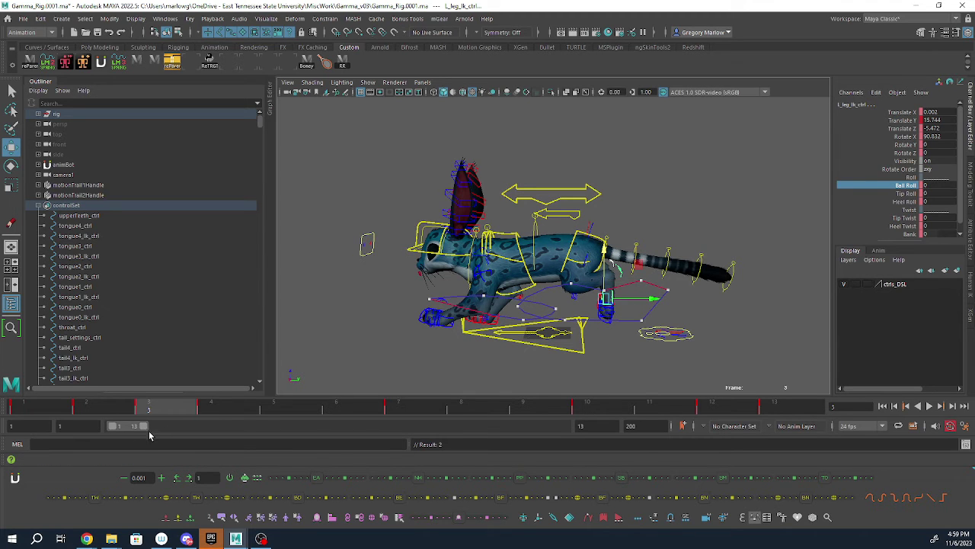
{"action": "left_click", "coordinate": [229, 409]}
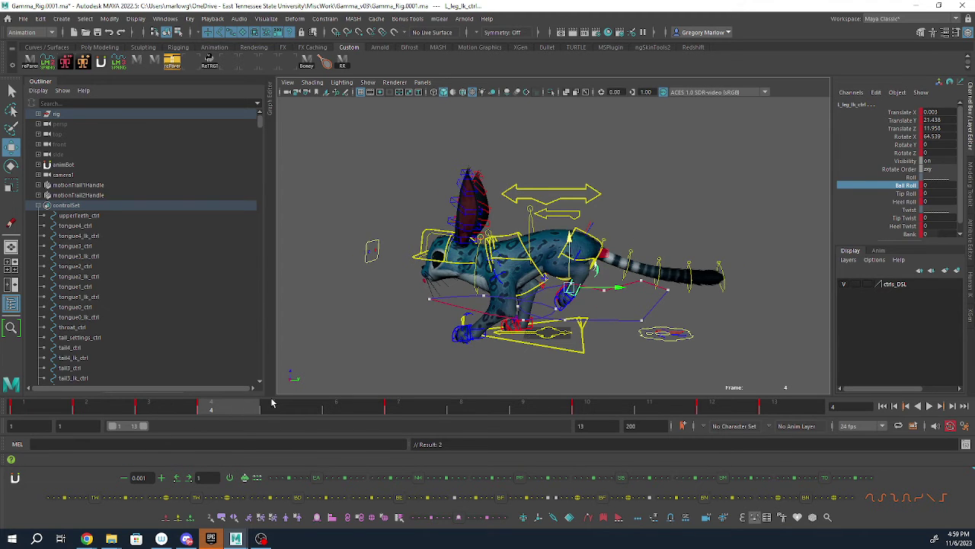
{"action": "key", "text": "alt+comma"}
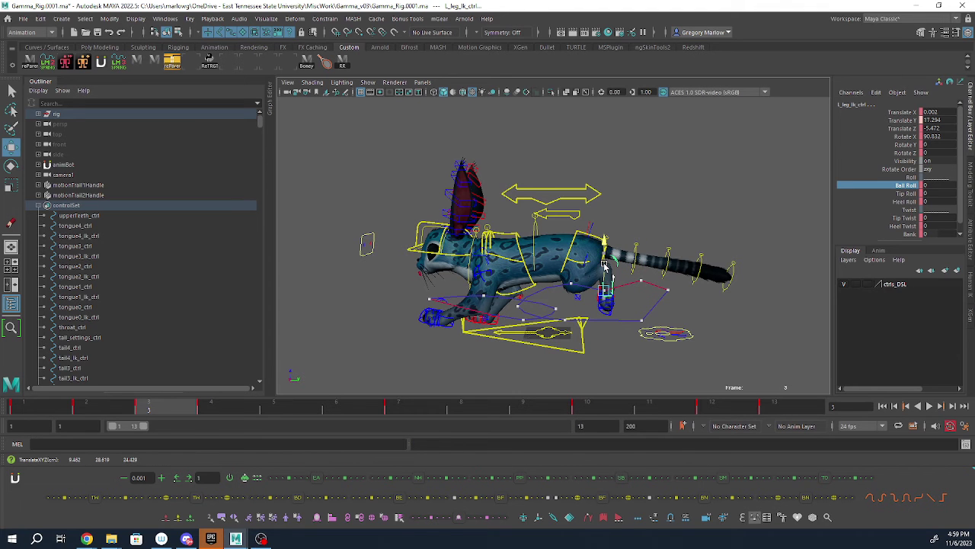
{"action": "left_click_drag", "start_coordinate": [604, 265], "coordinate": [586, 214]}
- Scrub and play the run cycle from side and front views to examine the hind paws' arcs and the pelvis motion
{"action": "left_click", "coordinate": [588, 236]}
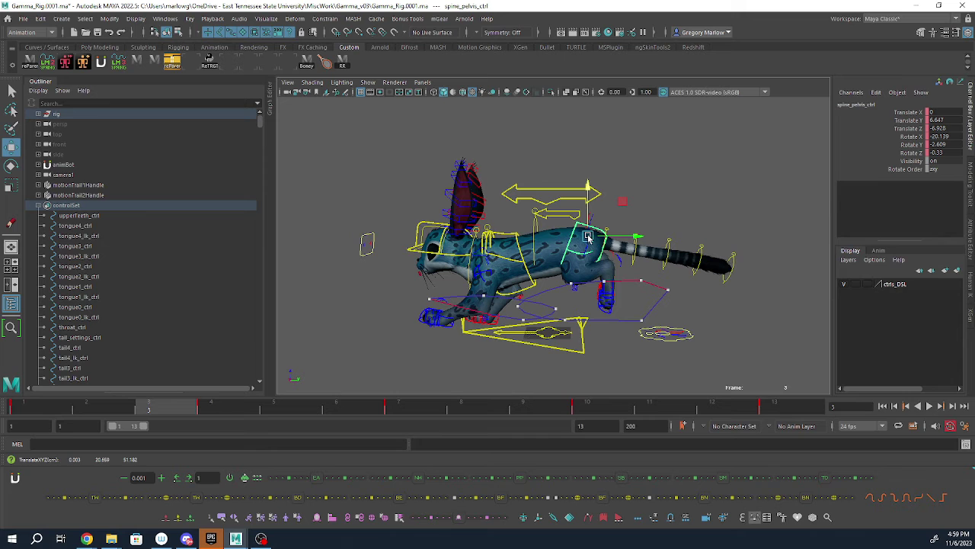
{"action": "left_click_drag", "start_coordinate": [145, 412], "coordinate": [124, 406]}
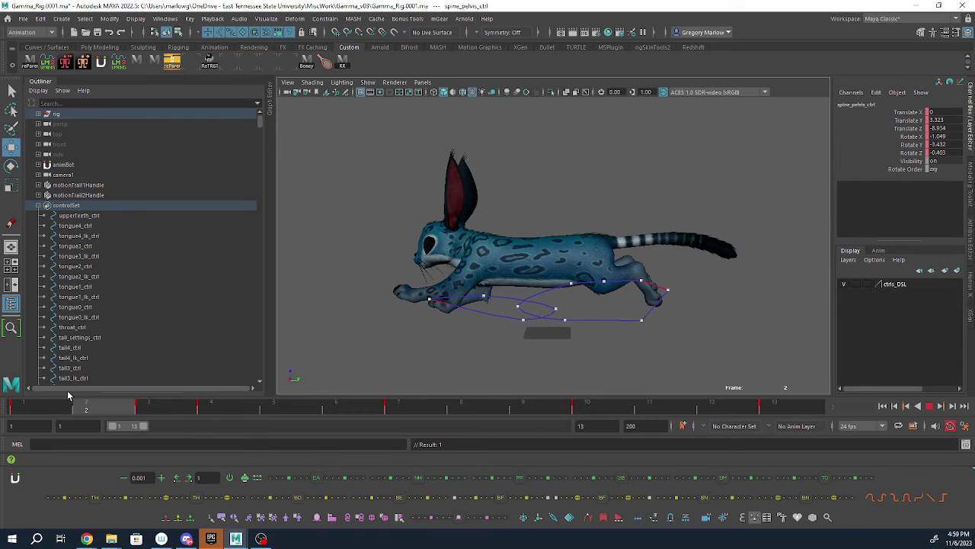
{"action": "left_click_drag", "start_coordinate": [68, 395], "coordinate": [905, 421]}
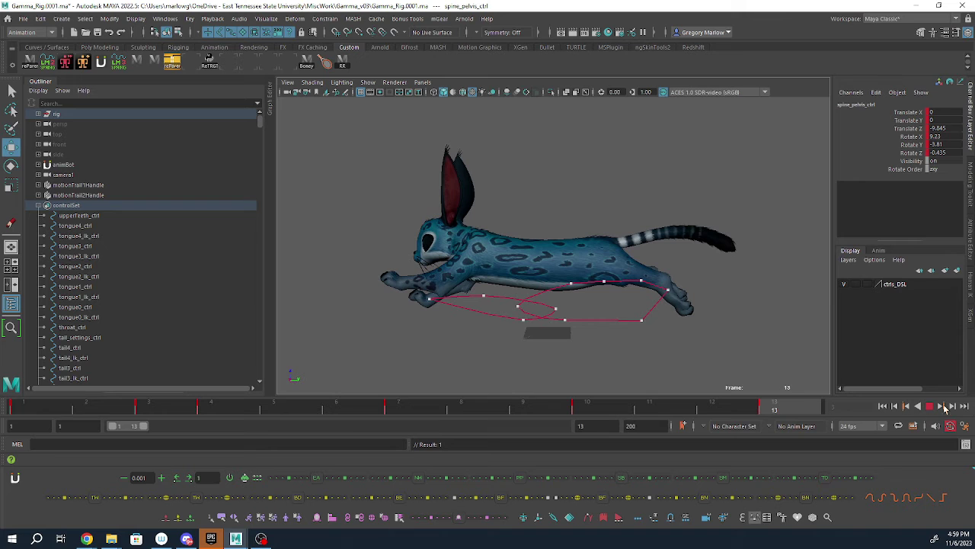
{"action": "left_click_drag", "start_coordinate": [800, 409], "coordinate": [263, 348]}
{"action": "left_click", "coordinate": [551, 299]}
{"action": "left_click_drag", "start_coordinate": [588, 317], "coordinate": [483, 345], "text": "alt"}
{"action": "left_click", "coordinate": [583, 305]}
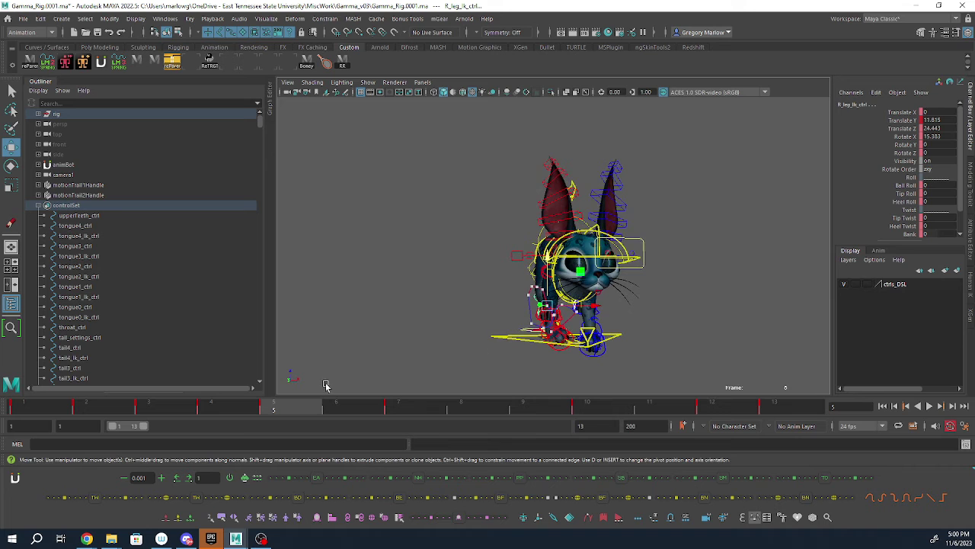
{"action": "left_click_drag", "start_coordinate": [291, 411], "coordinate": [23, 410]}
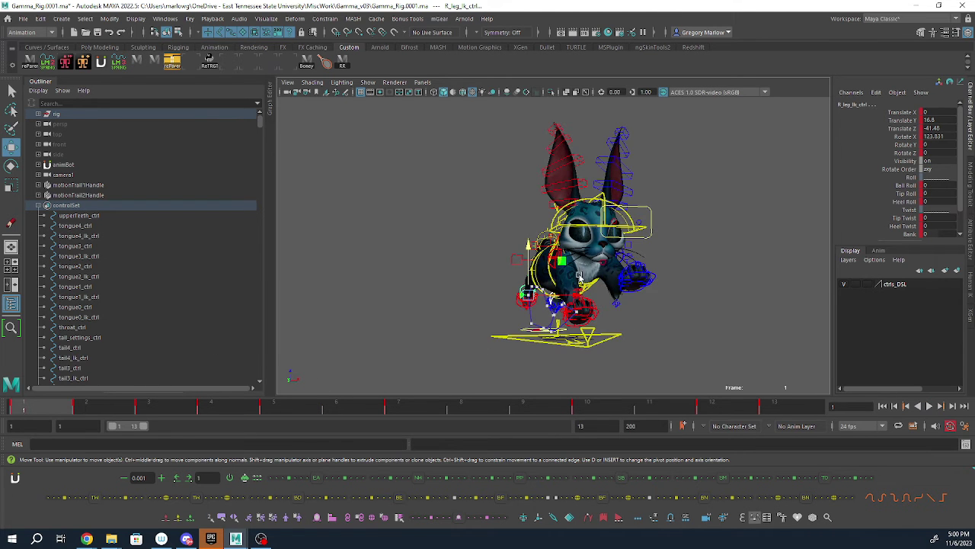
{"action": "left_click_drag", "start_coordinate": [579, 278], "coordinate": [677, 291], "text": "alt"}
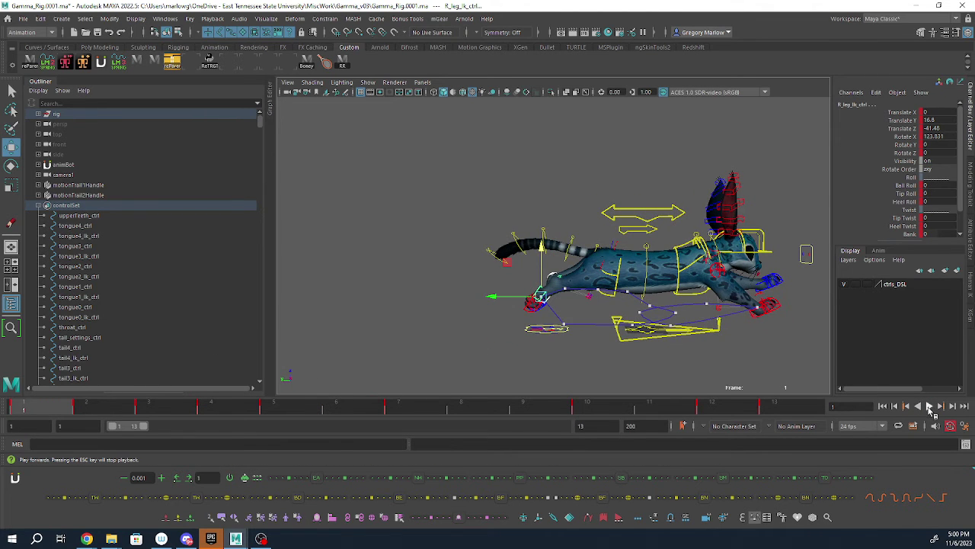
{"action": "left_click", "coordinate": [930, 407]}
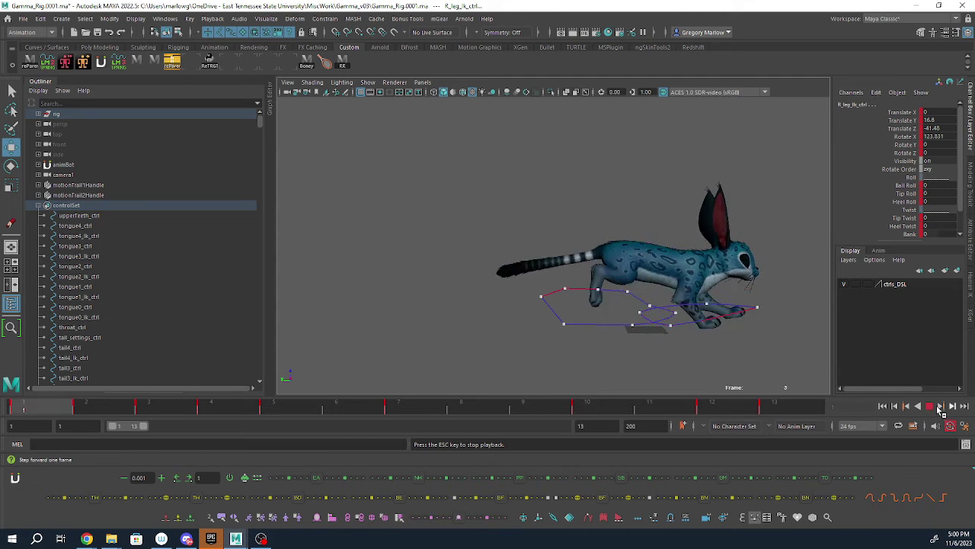
{"action": "left_click", "coordinate": [930, 406]}
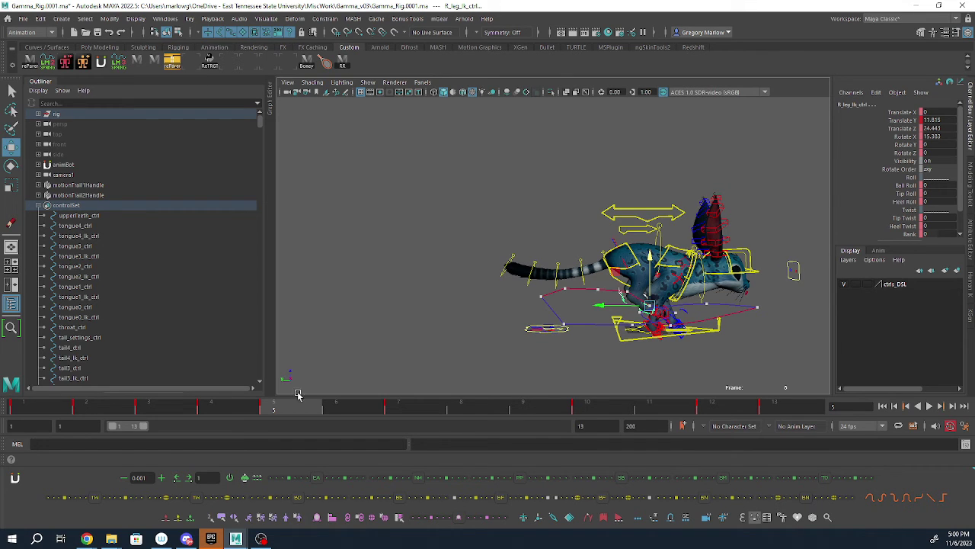
- Play the run cycle from a closer side view to examine how the tail, pelvis and hind legs move together
{"action": "mouse_move", "coordinate": [765, 298]}
{"action": "left_mouse_down", "text": "alt"}
{"action": "mouse_move", "coordinate": [609, 301]}
{"action": "mouse_move", "coordinate": [749, 311]}
{"action": "mouse_move", "coordinate": [763, 295]}
{"action": "left_mouse_up", "text": "alt"}
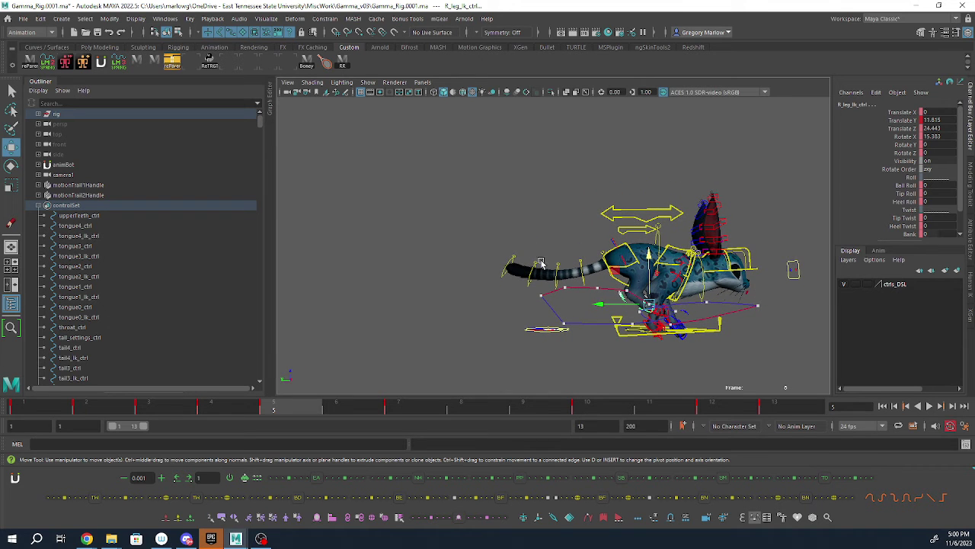
{"action": "left_click_drag", "start_coordinate": [487, 244], "coordinate": [589, 280]}
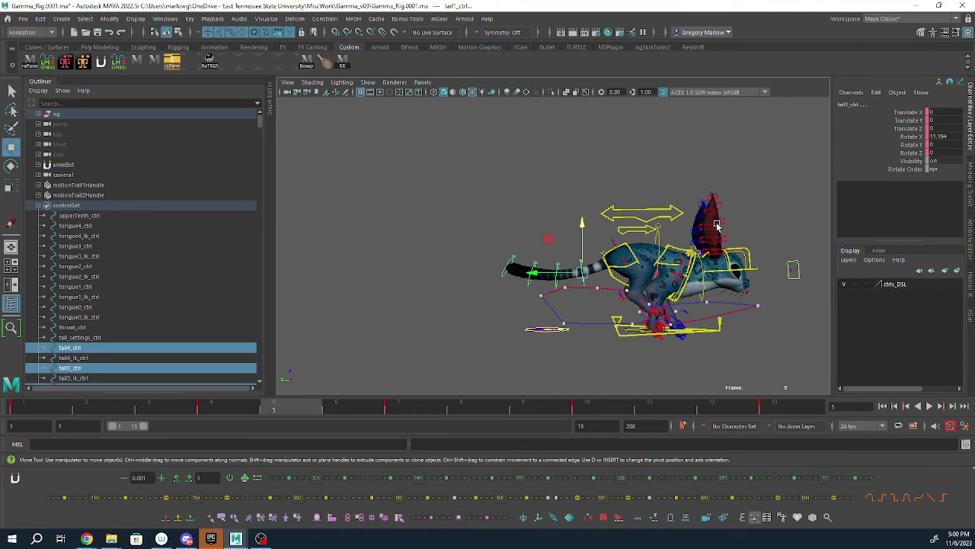
{"action": "left_click_drag", "start_coordinate": [768, 284], "coordinate": [748, 292], "text": "alt"}
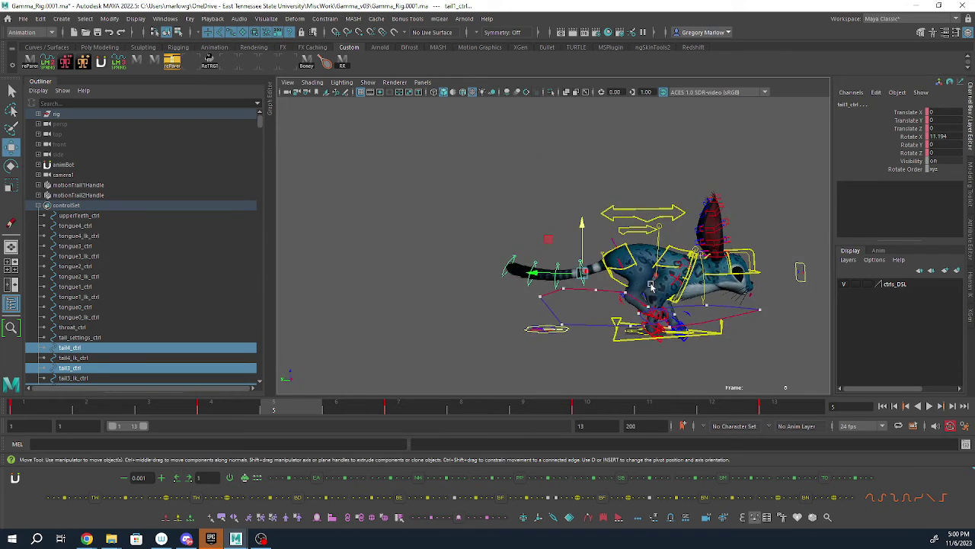
{"action": "right_click_drag", "start_coordinate": [652, 285], "coordinate": [679, 289], "text": "alt"}
{"action": "left_click_drag", "start_coordinate": [679, 290], "coordinate": [634, 263], "text": "alt"}
{"action": "left_click", "coordinate": [630, 252]}
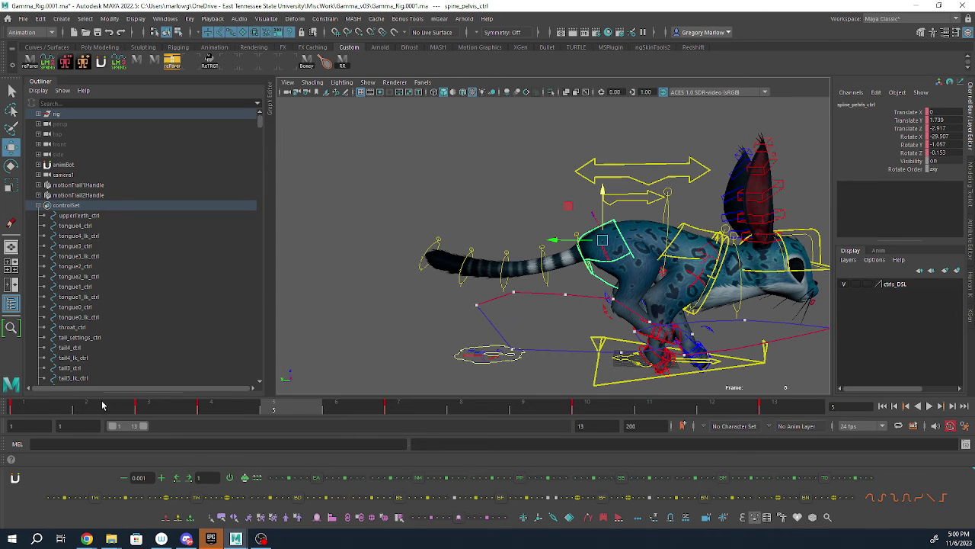
{"action": "key", "text": "alt+v"}
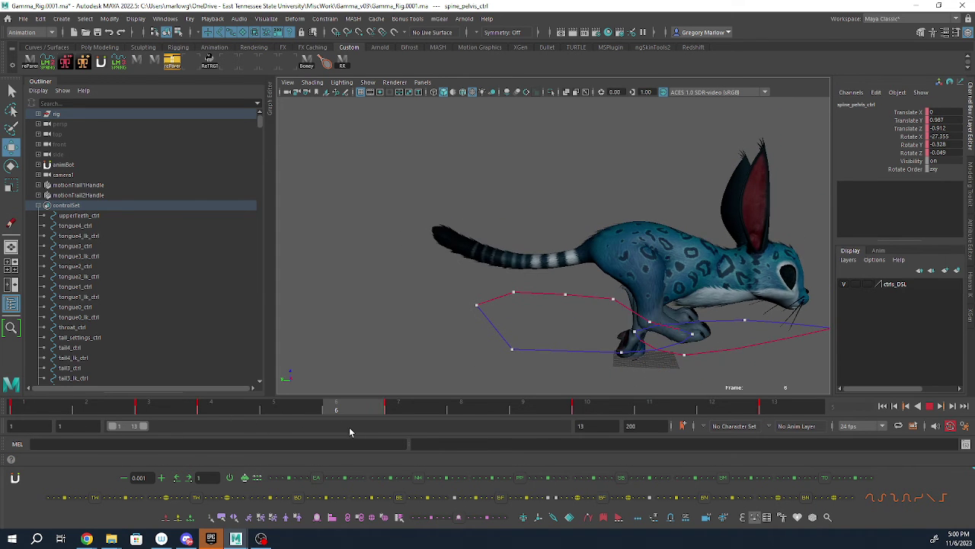
{"action": "key", "text": "alt+v"}
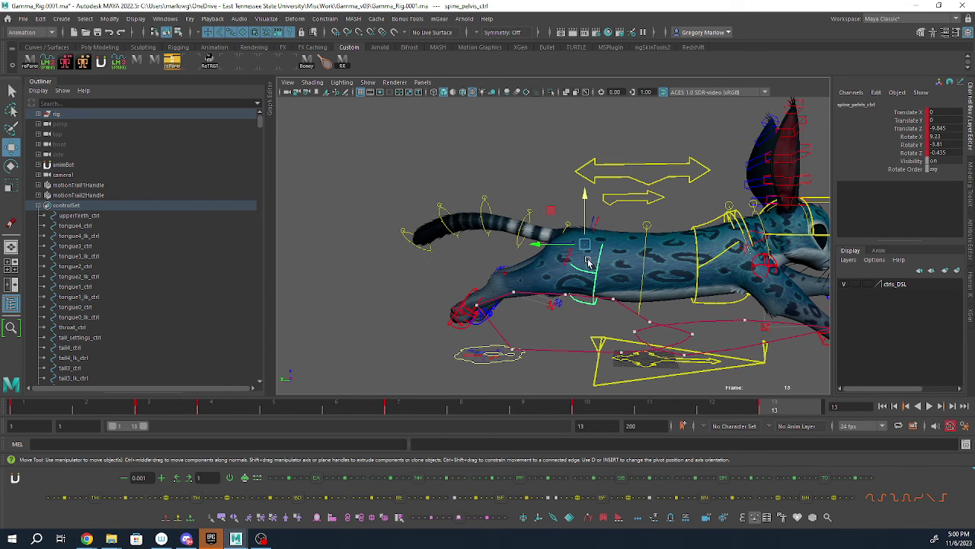
- On frame 13, try rotating the pelvis control sideways to about 12.8 in Rotate Y from above, then undo it
{"action": "key", "text": "e"}
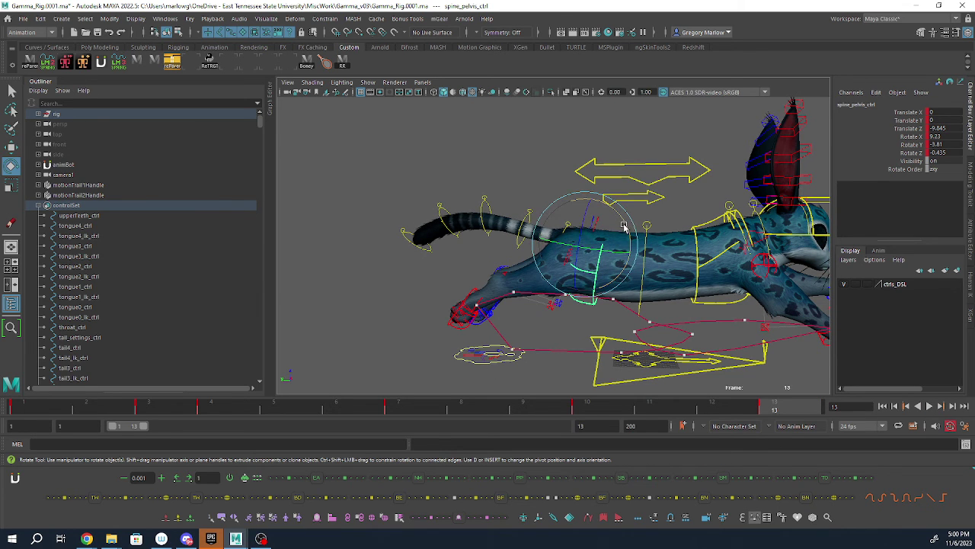
{"action": "left_click_drag", "start_coordinate": [678, 286], "coordinate": [564, 338], "text": "alt"}
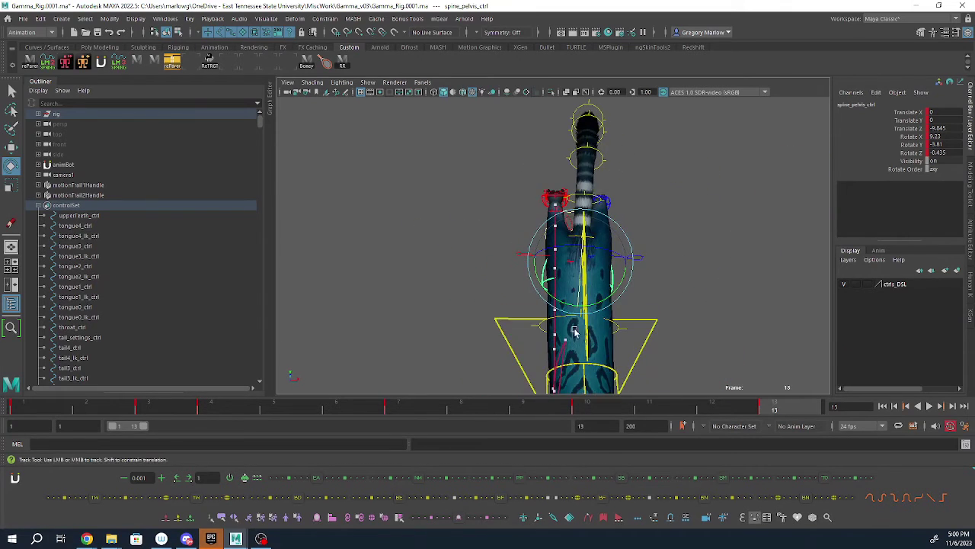
{"action": "middle_click_drag", "start_coordinate": [574, 329], "coordinate": [549, 257], "text": "alt"}
{"action": "mouse_move", "coordinate": [593, 209]}
{"action": "left_mouse_down"}
{"action": "mouse_move", "coordinate": [585, 212]}
{"action": "mouse_move", "coordinate": [609, 208]}
{"action": "left_mouse_up"}
{"action": "key", "text": "shift+e"}
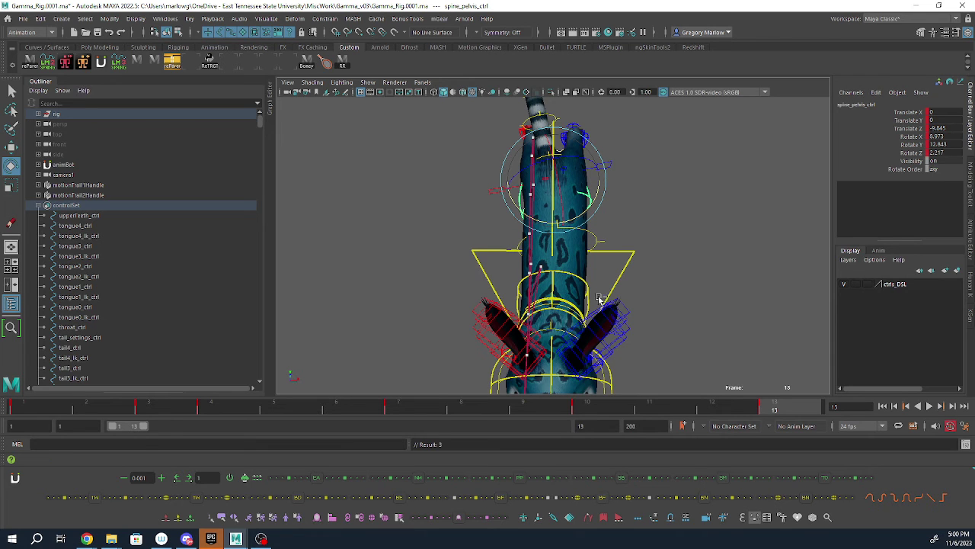
{"action": "key", "text": "ctrl+z"}
{"action": "key", "text": "ctrl+z"}
- Try shifting the mid-spine control sideways to about 8 in Translate X on frame 13, then undo the move
{"action": "left_click", "coordinate": [596, 243]}
{"action": "left_click", "coordinate": [591, 242]}
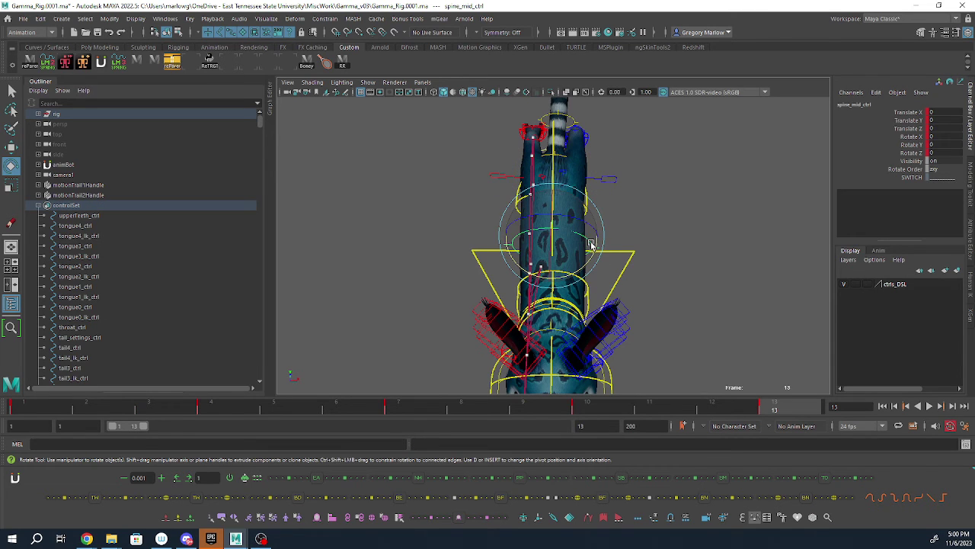
{"action": "key", "text": "w"}
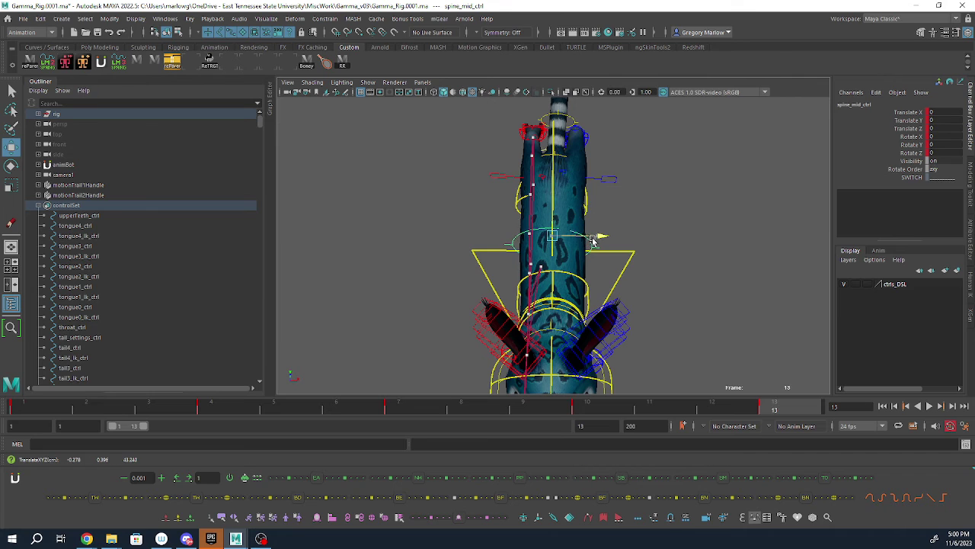
{"action": "left_click_drag", "start_coordinate": [592, 241], "coordinate": [614, 248]}
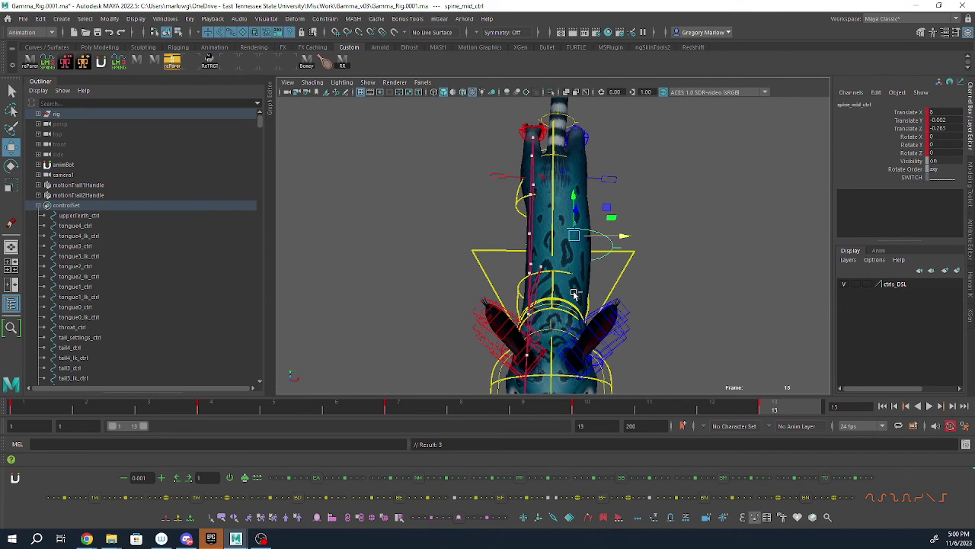
{"action": "key", "text": "ctrl+z"}
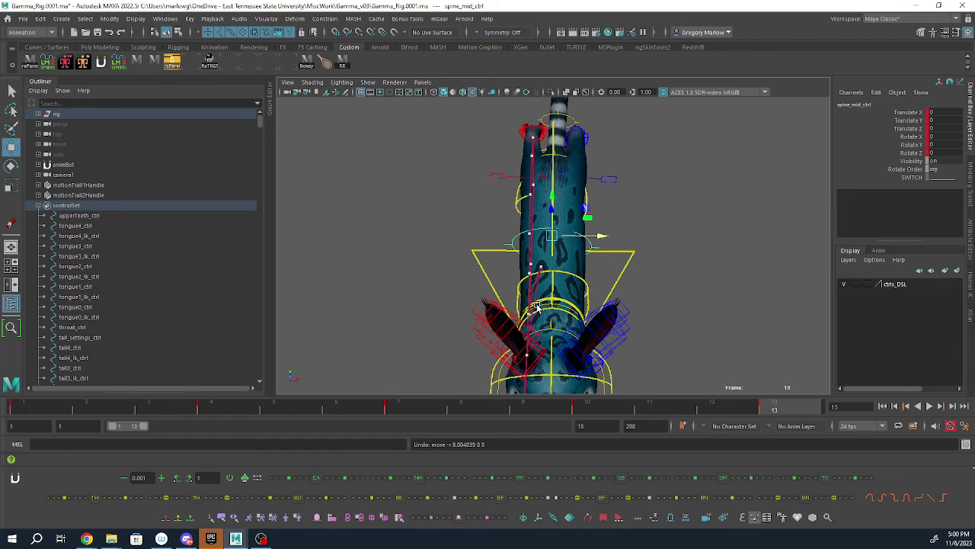
- From the side, try bending the spine on frame 13 by moving the mid-spine control up and then down to about -18.9, and undo it
{"action": "left_click_drag", "start_coordinate": [535, 306], "coordinate": [639, 272], "text": "alt"}
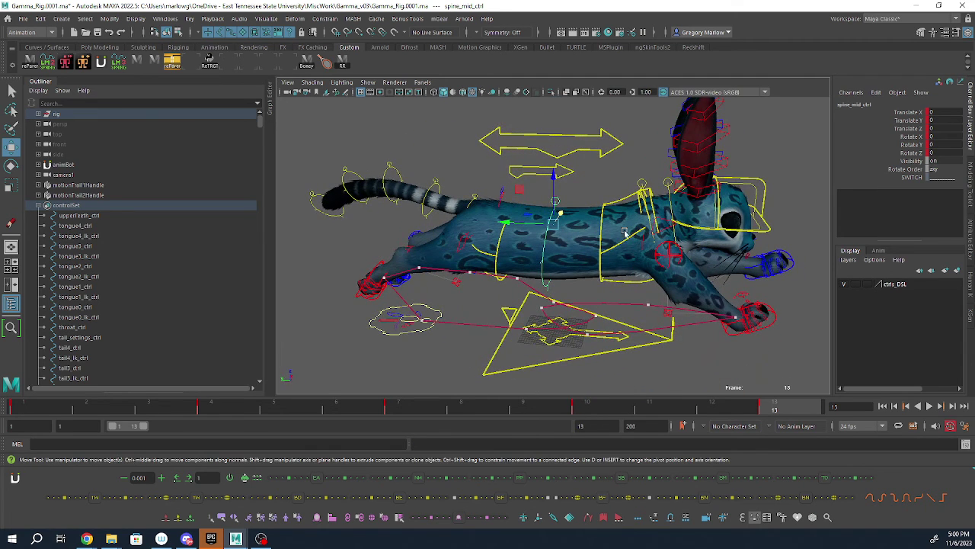
{"action": "left_click", "coordinate": [621, 243]}
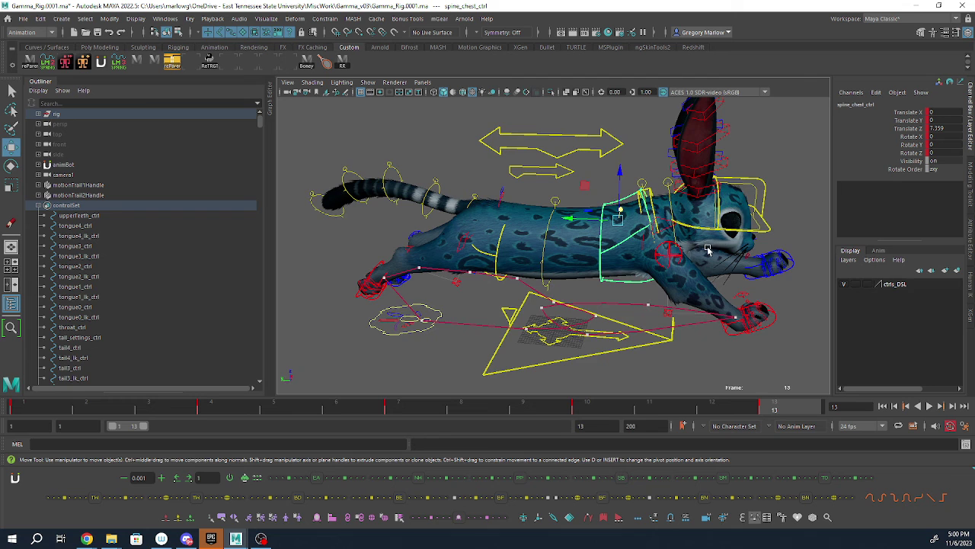
{"action": "left_click_drag", "start_coordinate": [668, 253], "coordinate": [591, 236], "text": "alt"}
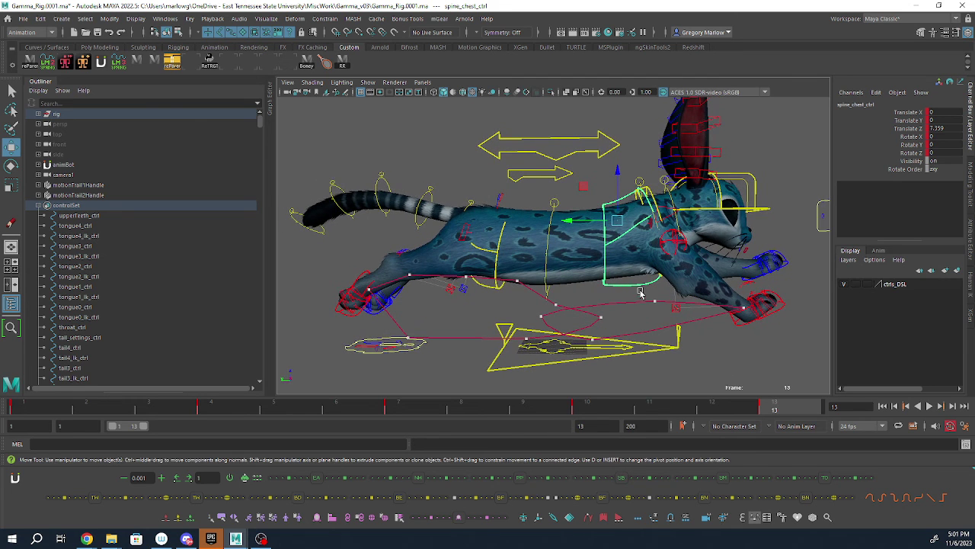
{"action": "left_click", "coordinate": [546, 249]}
{"action": "left_click_drag", "start_coordinate": [552, 203], "coordinate": [568, 161]}
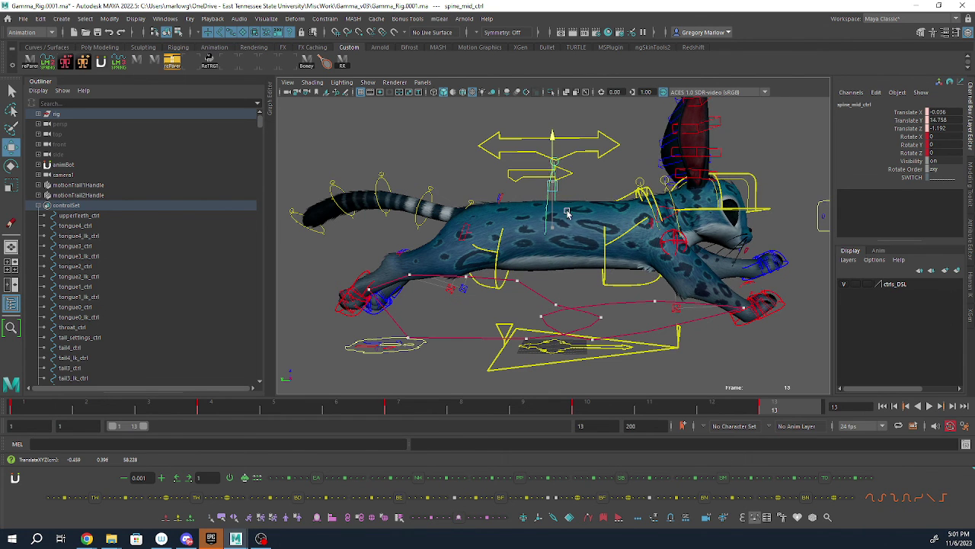
{"action": "left_click_drag", "start_coordinate": [567, 214], "coordinate": [568, 255]}
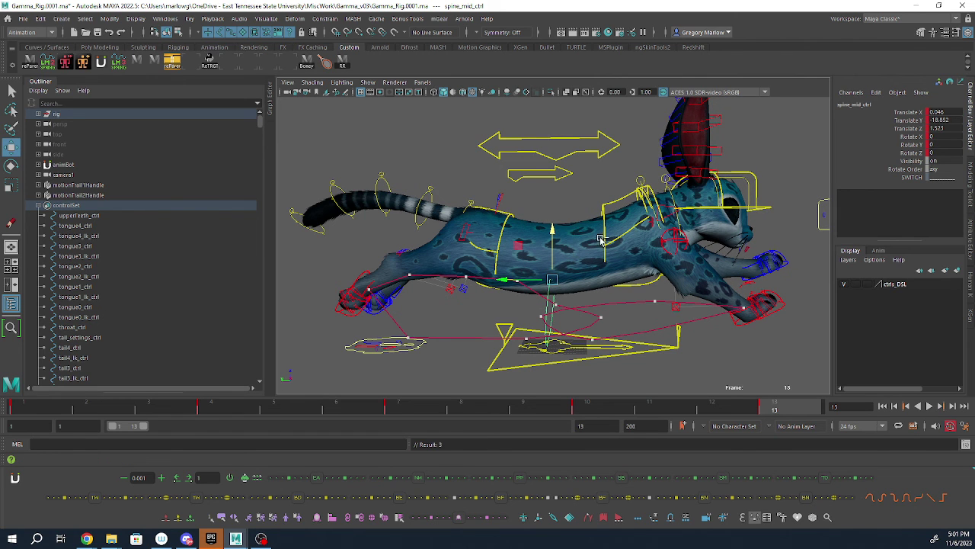
{"action": "key", "text": "ctrl+z"}
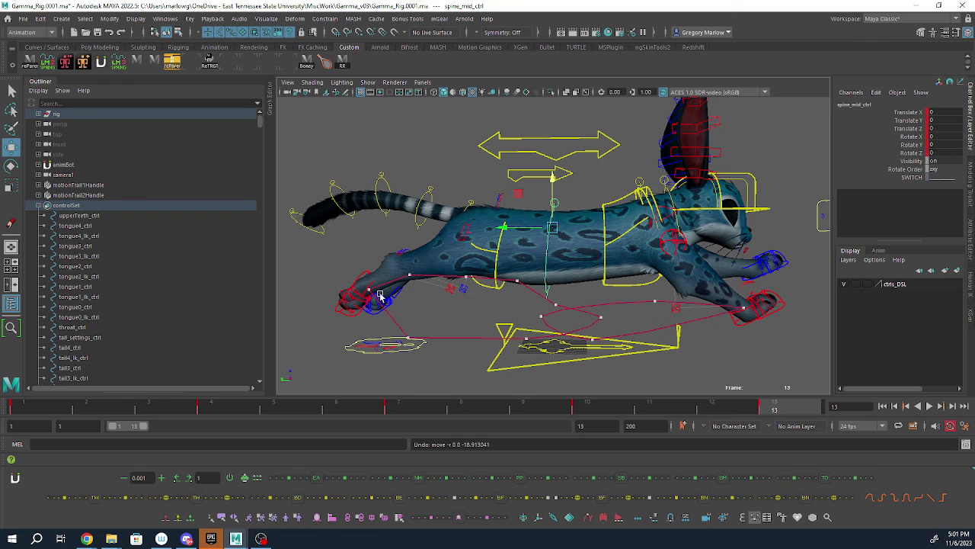